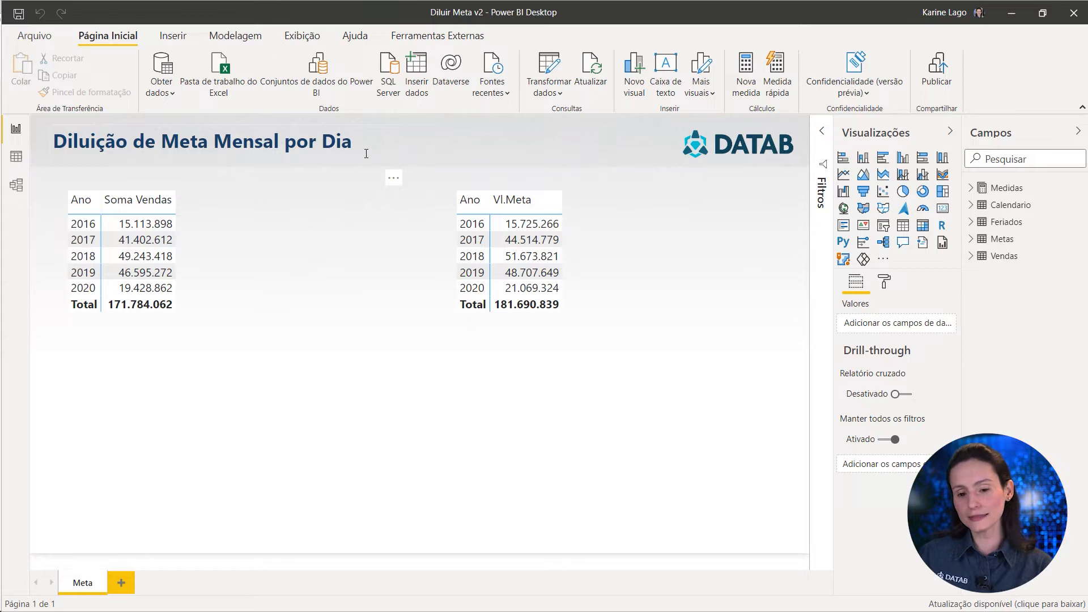
- Examine the data of the Metas table, with its Ano, Mês and Vl.Meta columns, and of the Vendas table
left_click(16, 156)
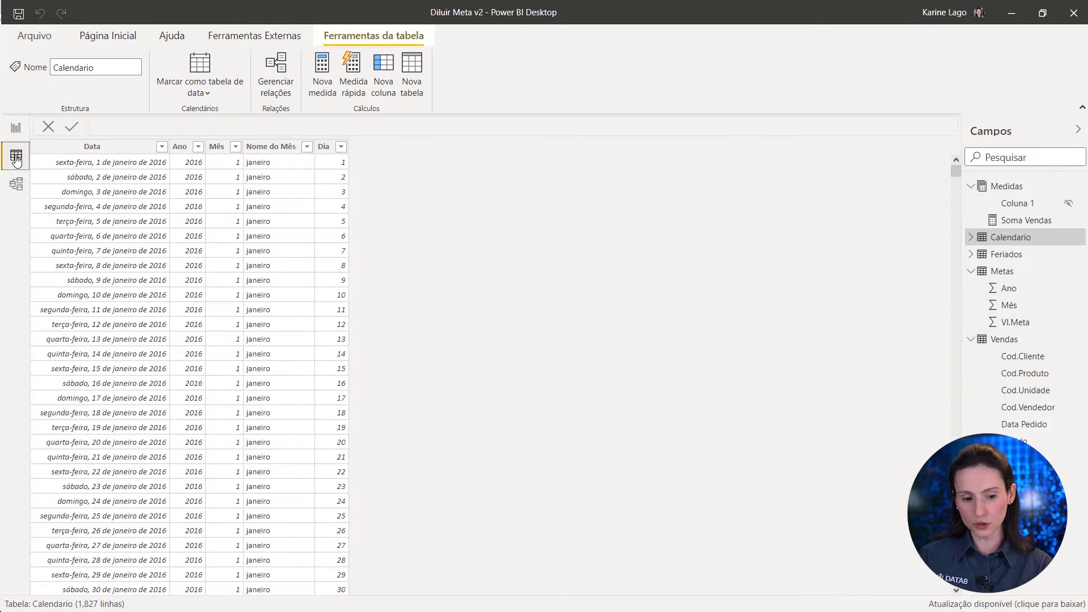
left_click(1002, 271)
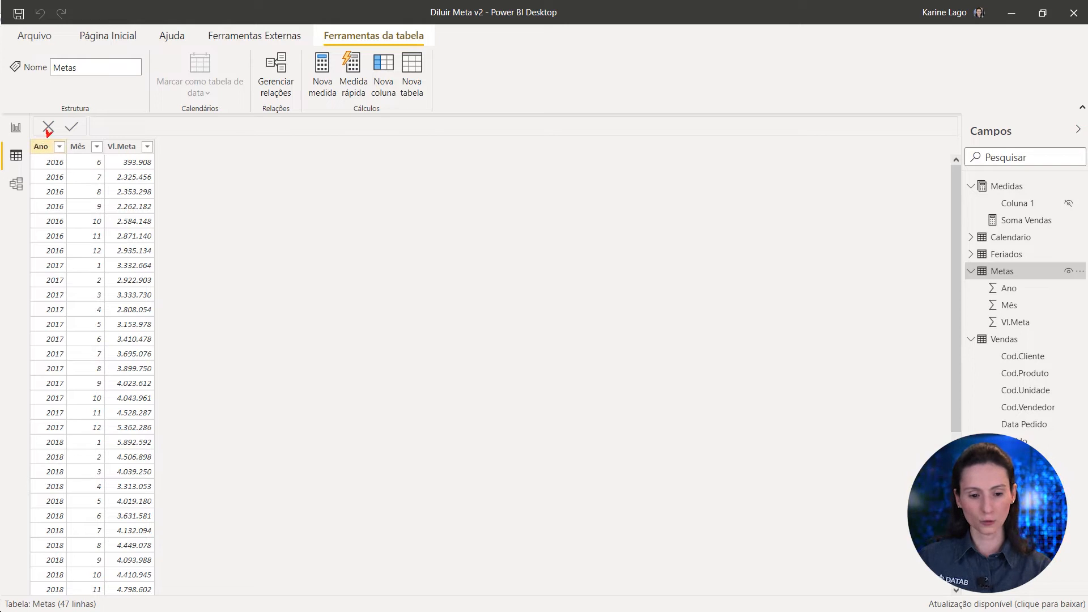
left_click_drag(58, 93, 49, 136)
left_click_drag(91, 99, 85, 142)
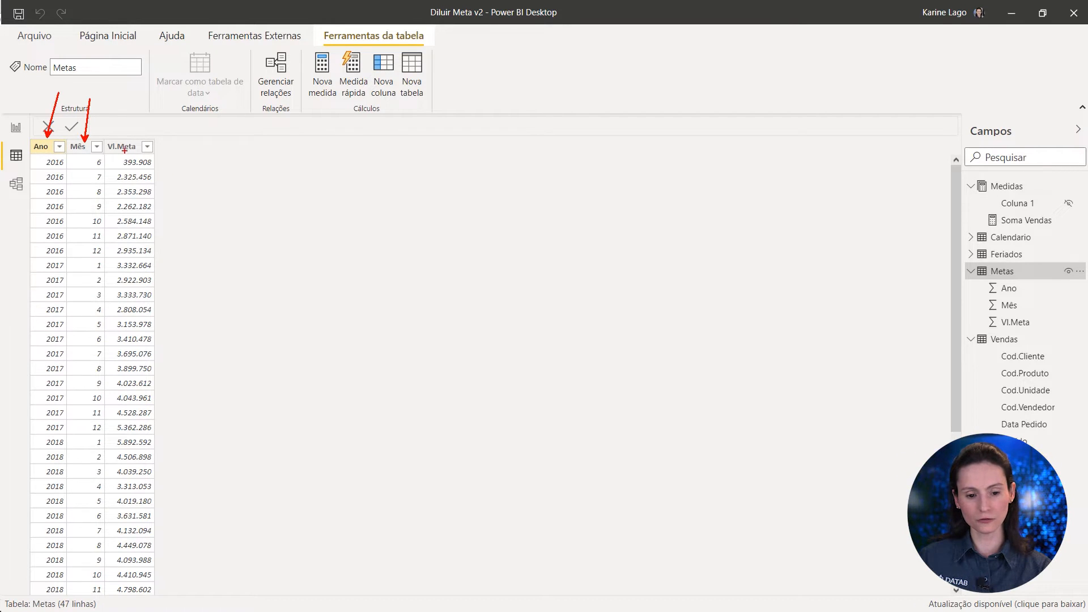
left_click_drag(128, 81, 128, 143)
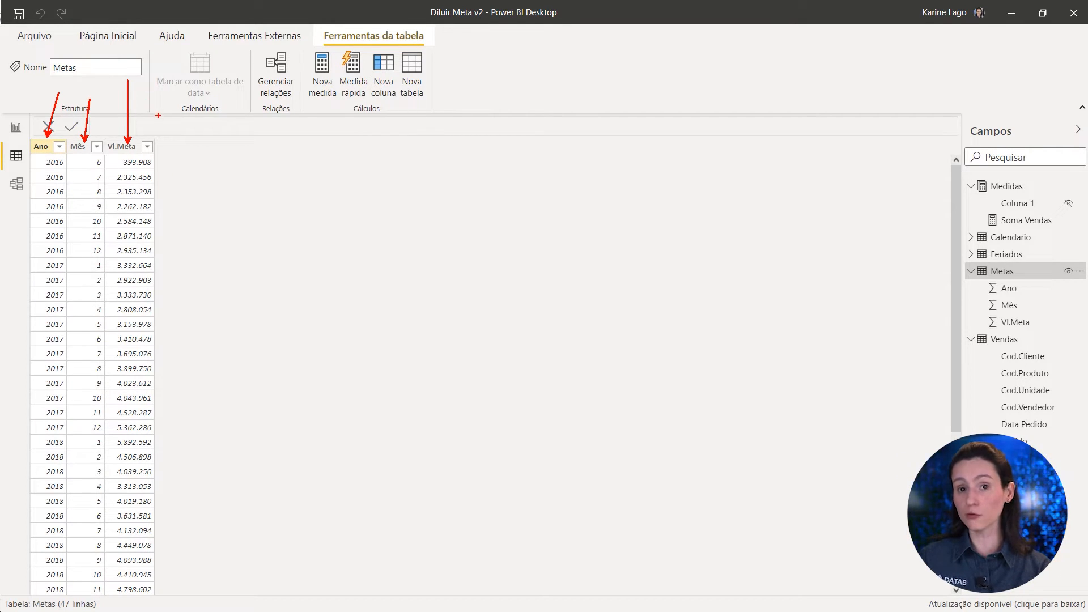
key("Escape")
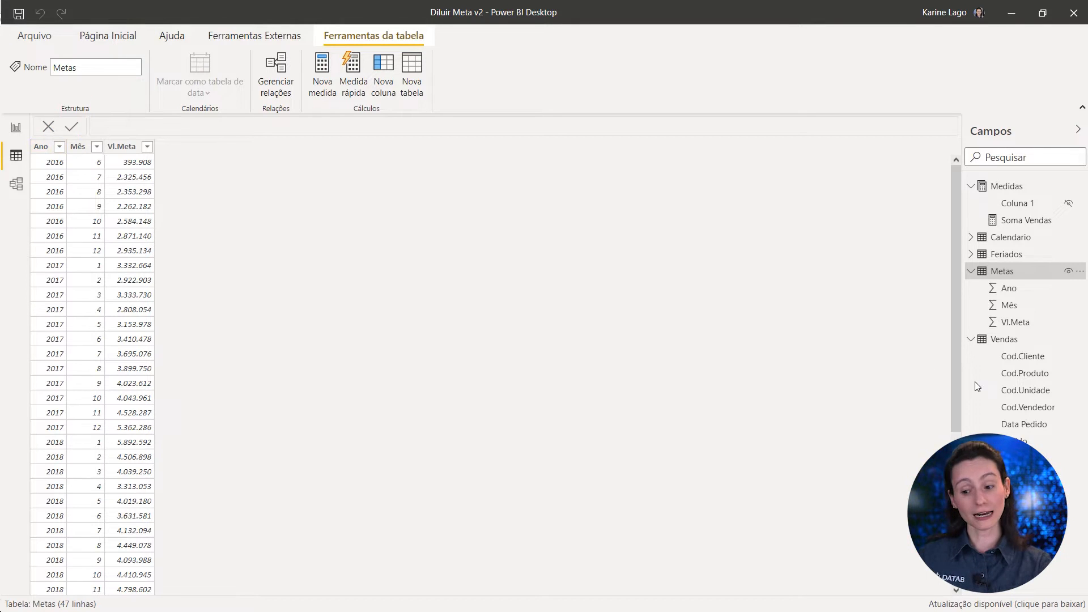
left_click(1029, 341)
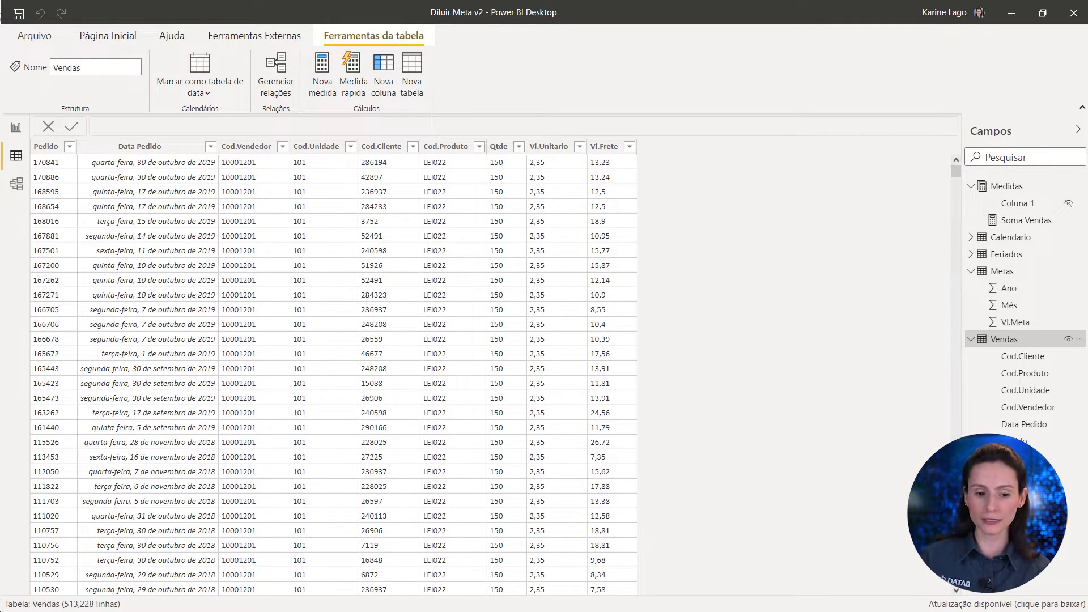
- Examine the data model, with the relationship between Calendario and Vendas and the position of the Metas table
left_click(17, 184)
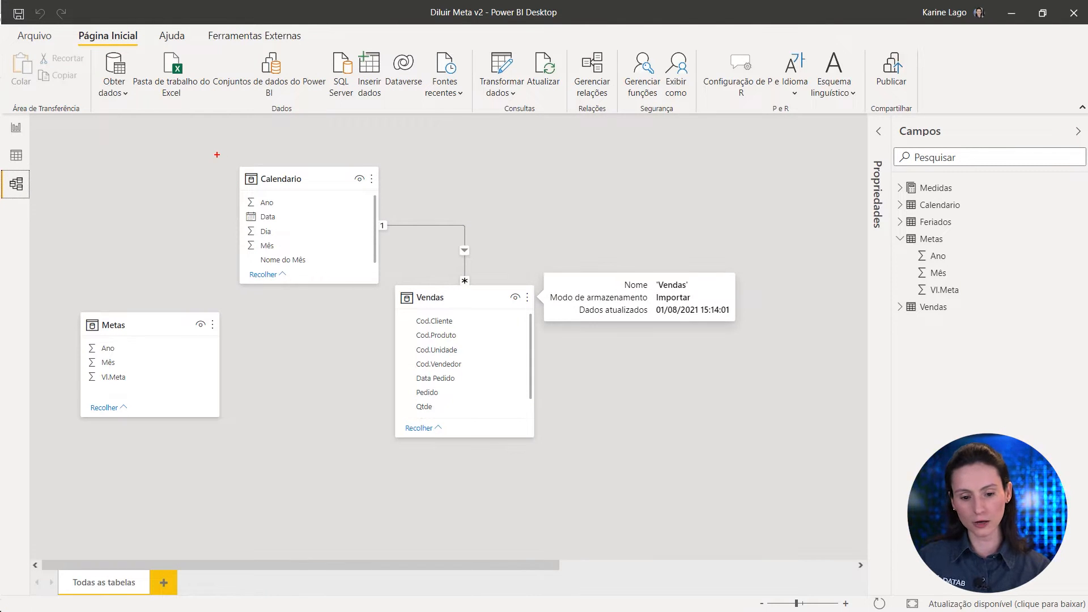
mouse_move(217, 154)
left_mouse_down()
mouse_move(444, 340)
mouse_move(590, 514)
mouse_move(522, 403)
left_mouse_up()
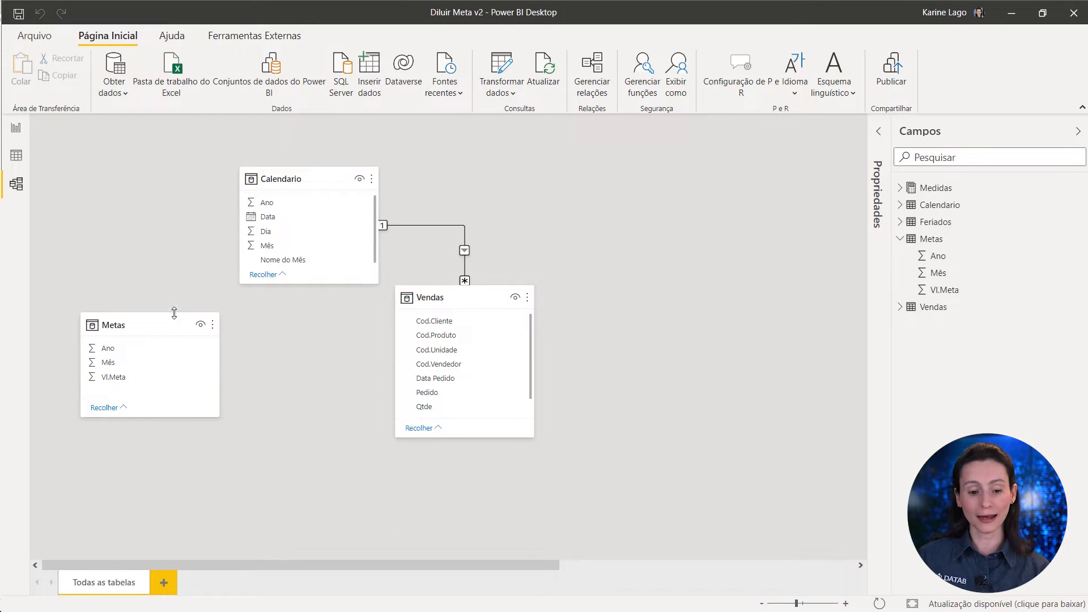
left_click_drag(141, 323, 138, 324)
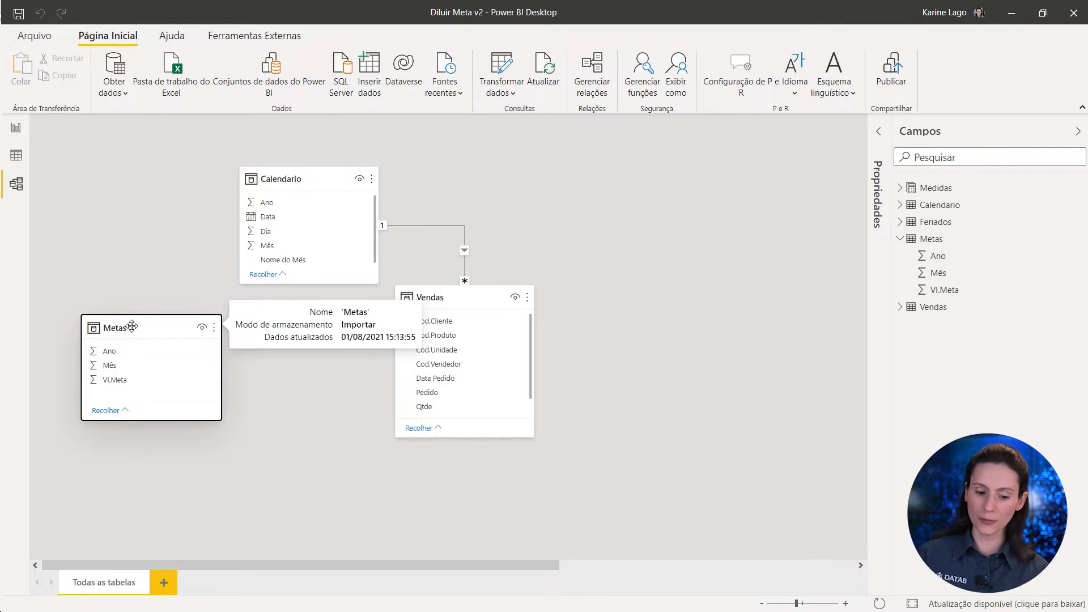
- Try to create a relationship between the Ano column of Metas and the Ano column of Calendario
left_click(127, 352)
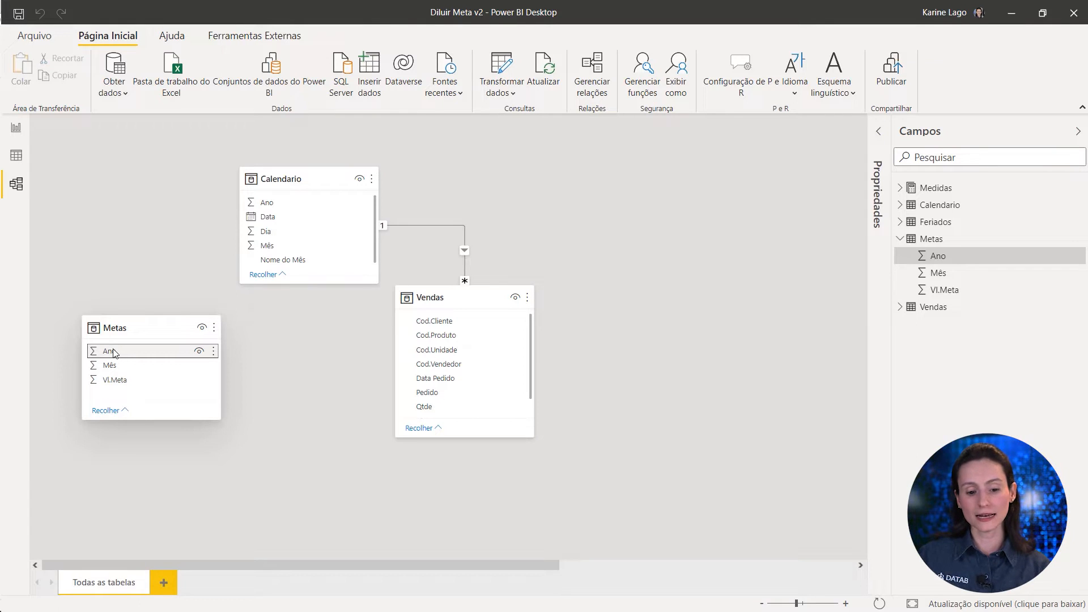
left_click_drag(113, 351, 272, 203)
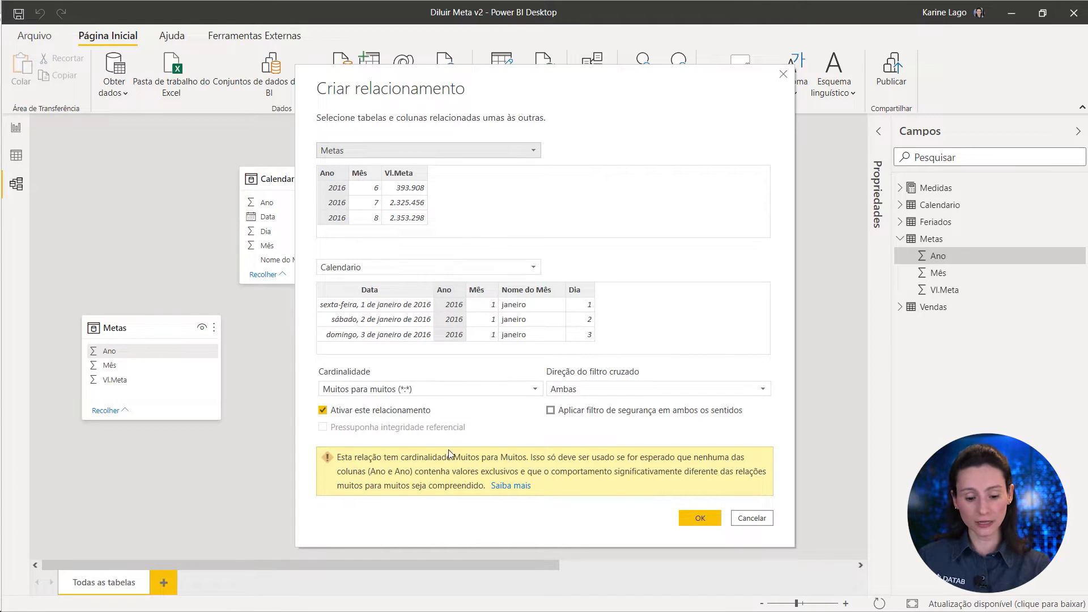
left_click_drag(447, 449, 530, 461)
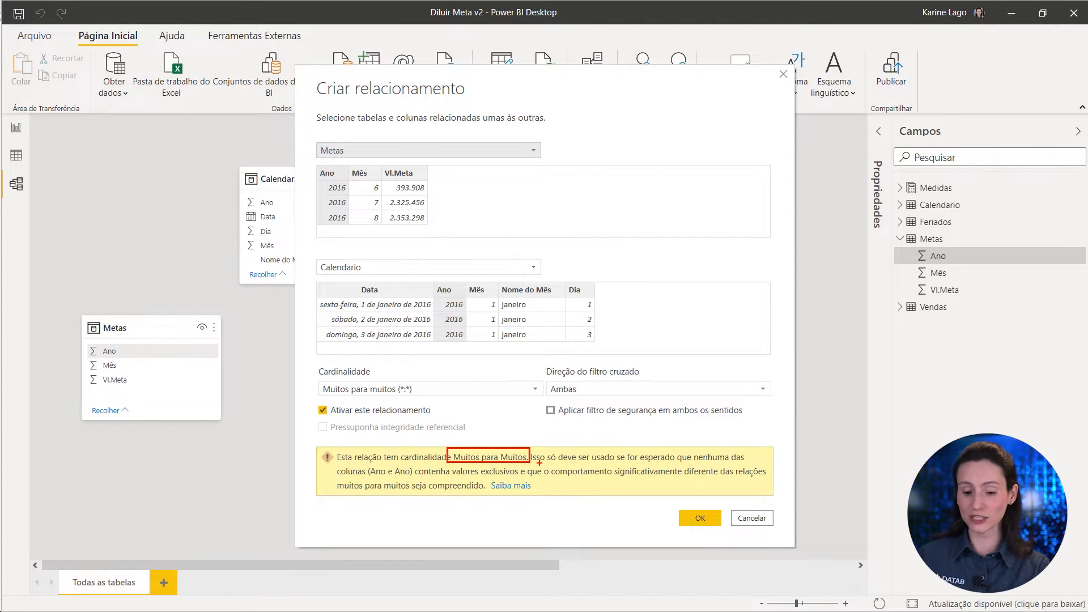
key("Escape")
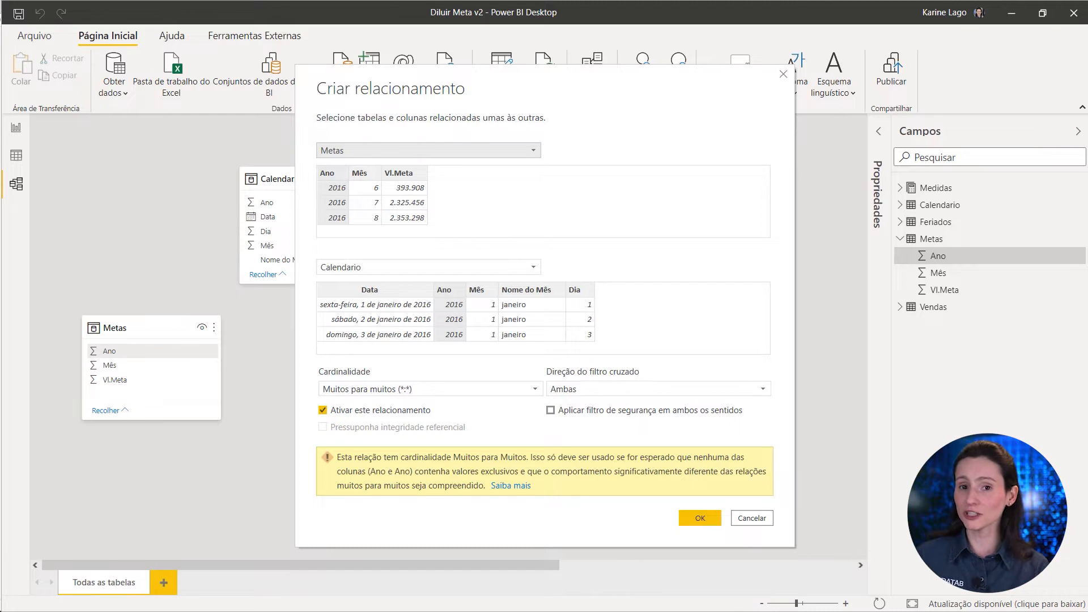
left_click(742, 521)
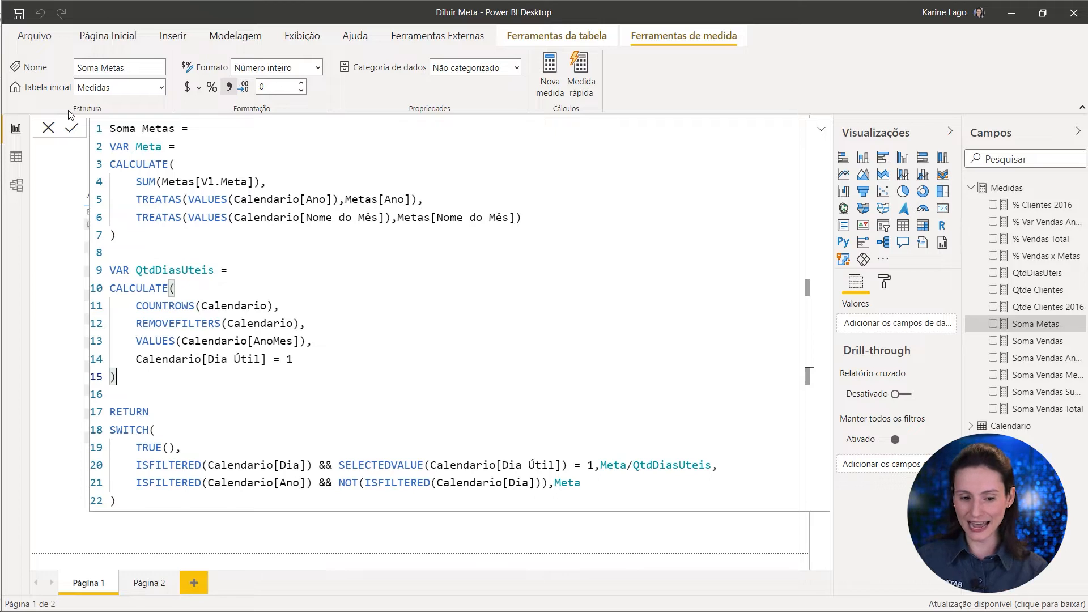
- Review the DAX formula of the Soma Metas measure in the Diluir Meta file
left_click_drag(112, 129, 431, 434)
left_click(397, 332)
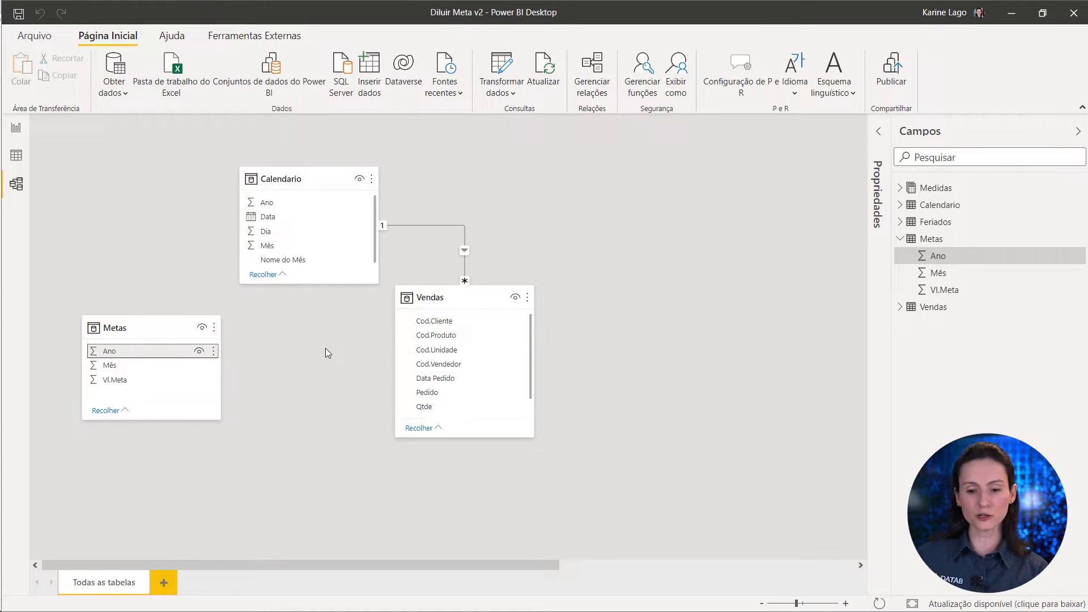
- Open the Power Query Editor for the Diluir Meta v2 file and display the Feriados query
left_click(508, 64)
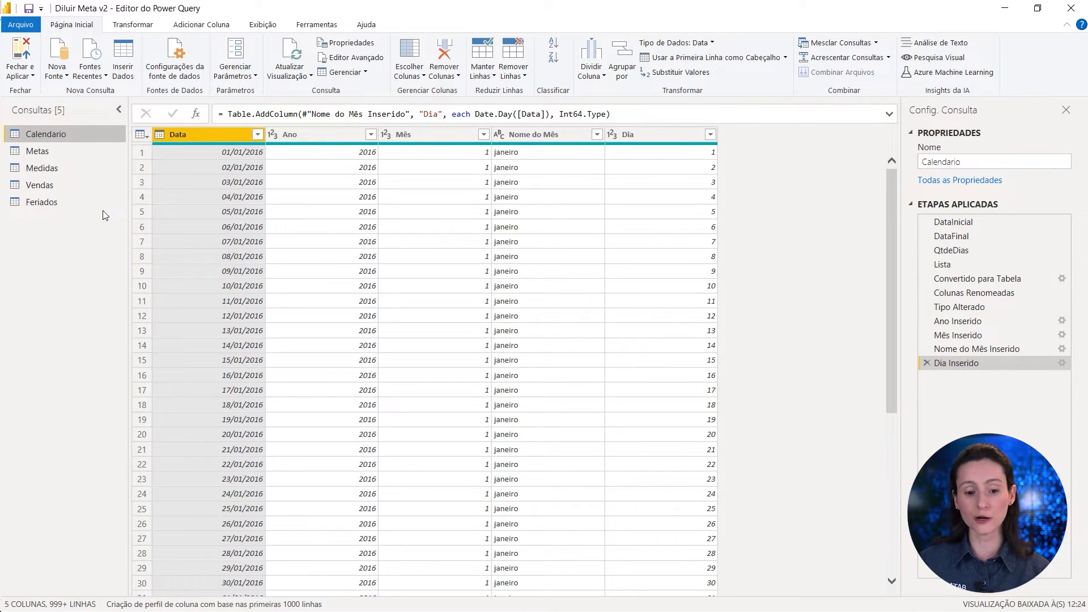
left_click(57, 202)
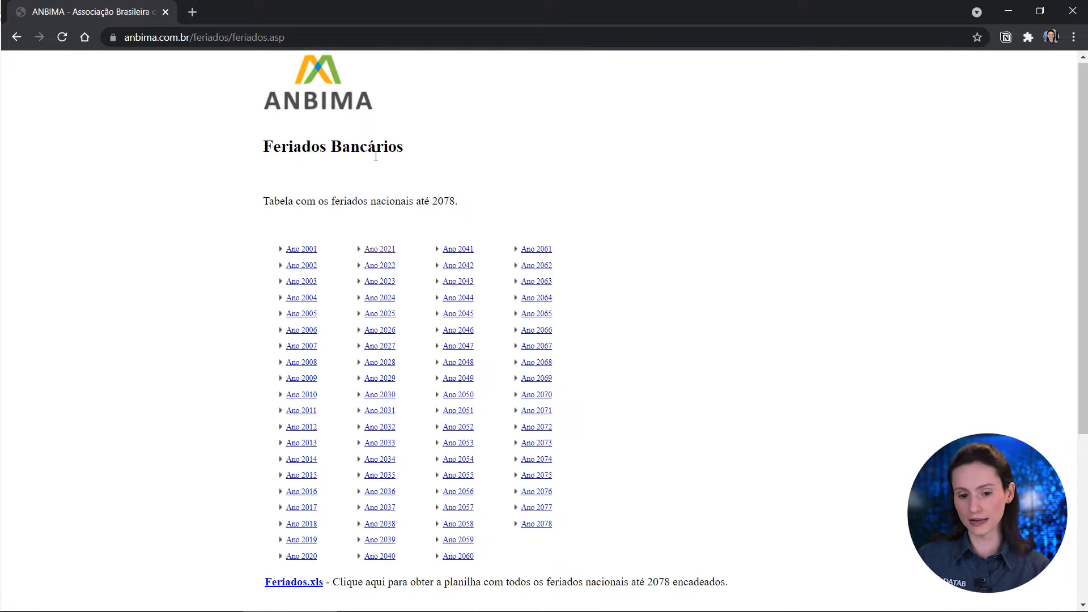
- Review ANBIMA's Feriados Bancários web page with its Feriados.xls download, and check the new data source types in the Power Query Editor
scroll(613, 199, "down", 1)
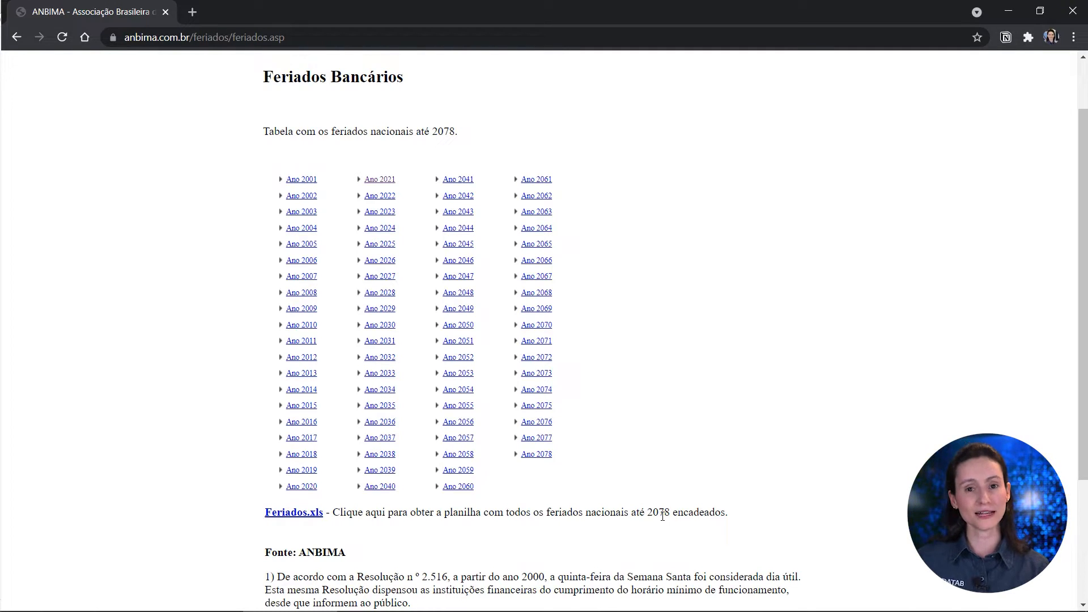
scroll(662, 516, "up", 1)
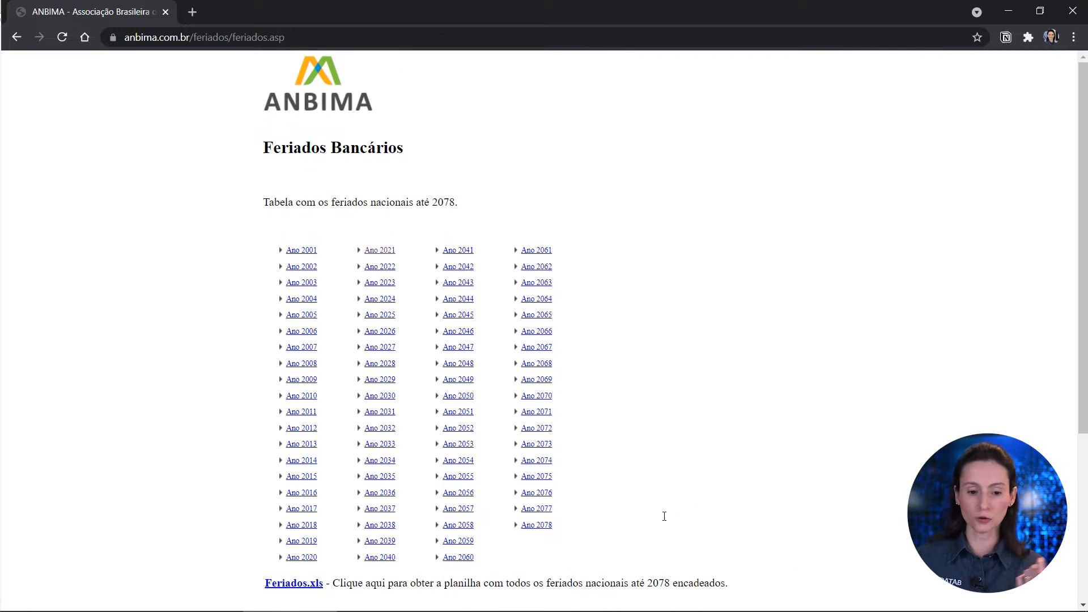
key("alt+Tab")
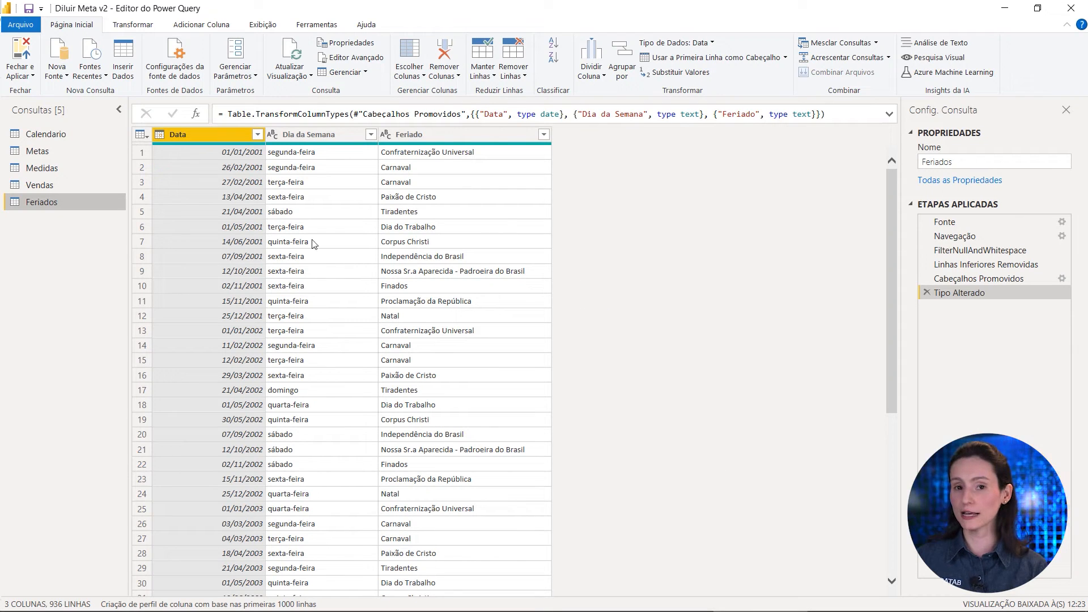
left_click(66, 77)
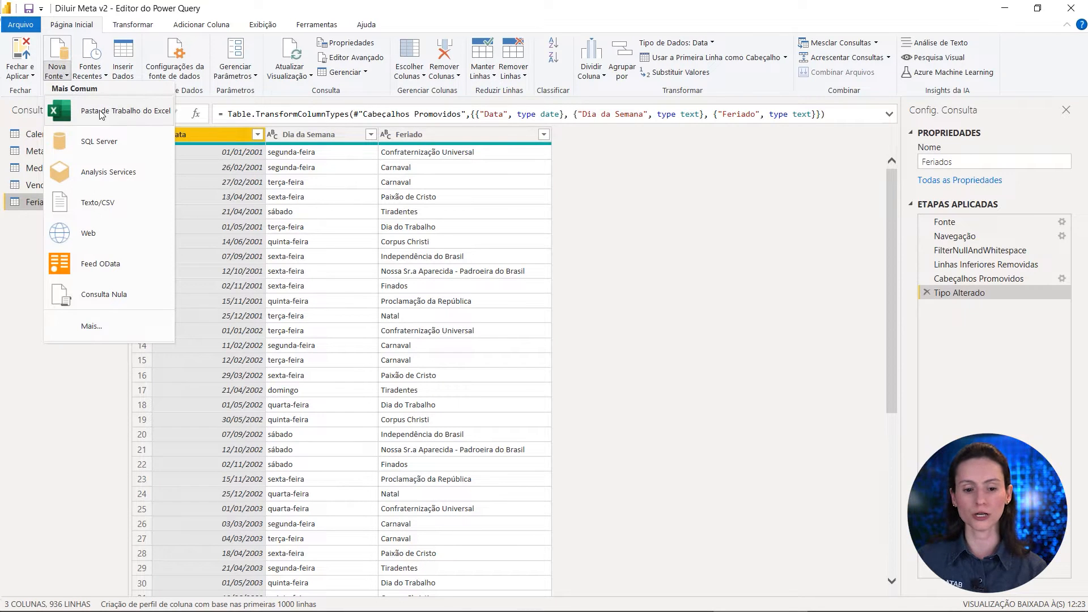
left_click(13, 229)
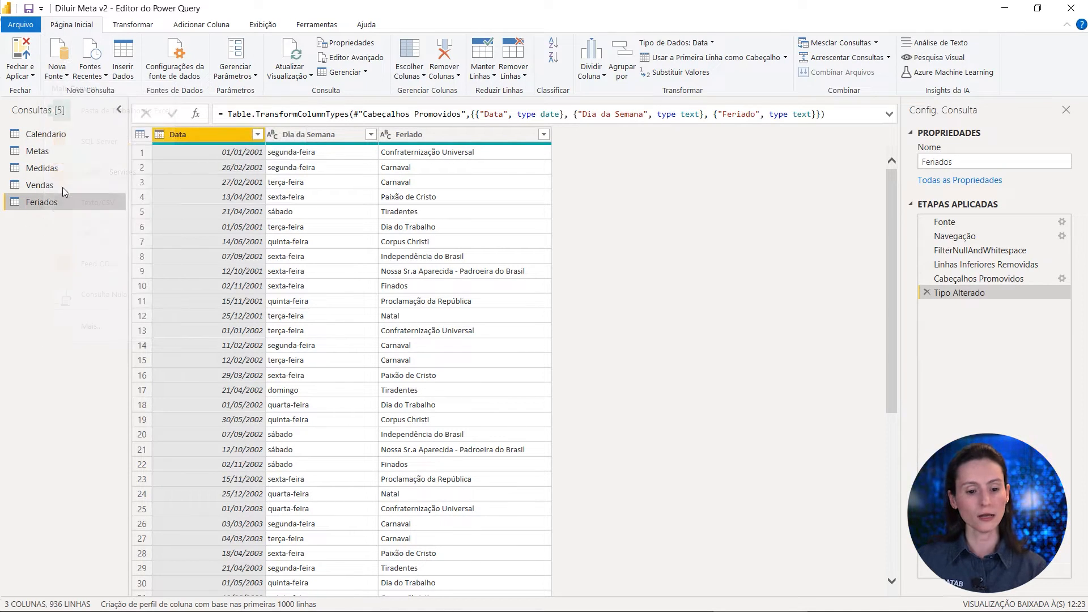
- Merge the Calendario query with Feriados, matching both Data columns with a left outer join
left_click(65, 134)
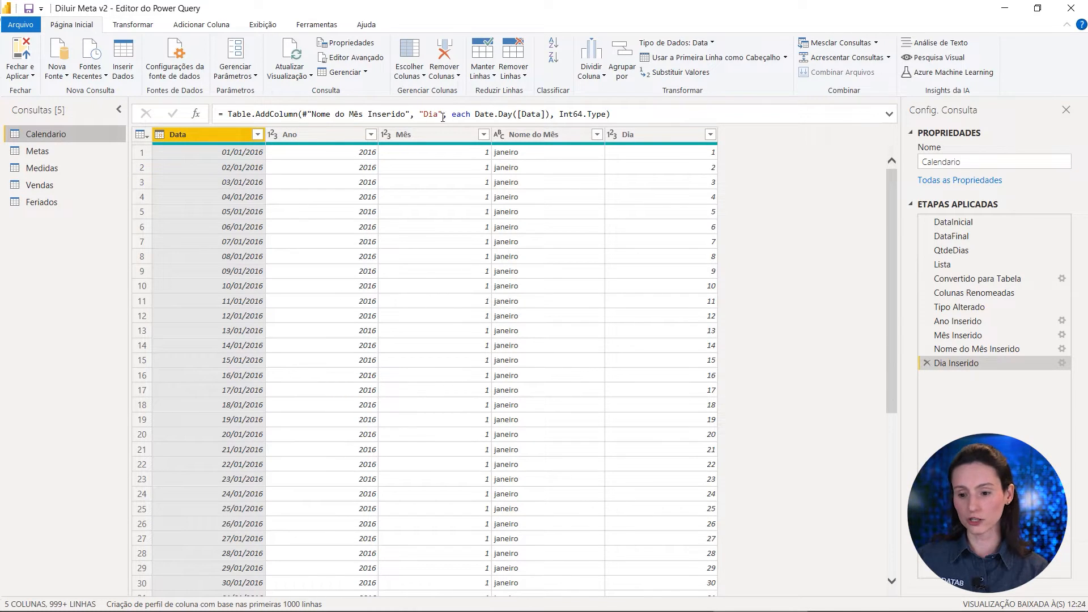
left_click(830, 45)
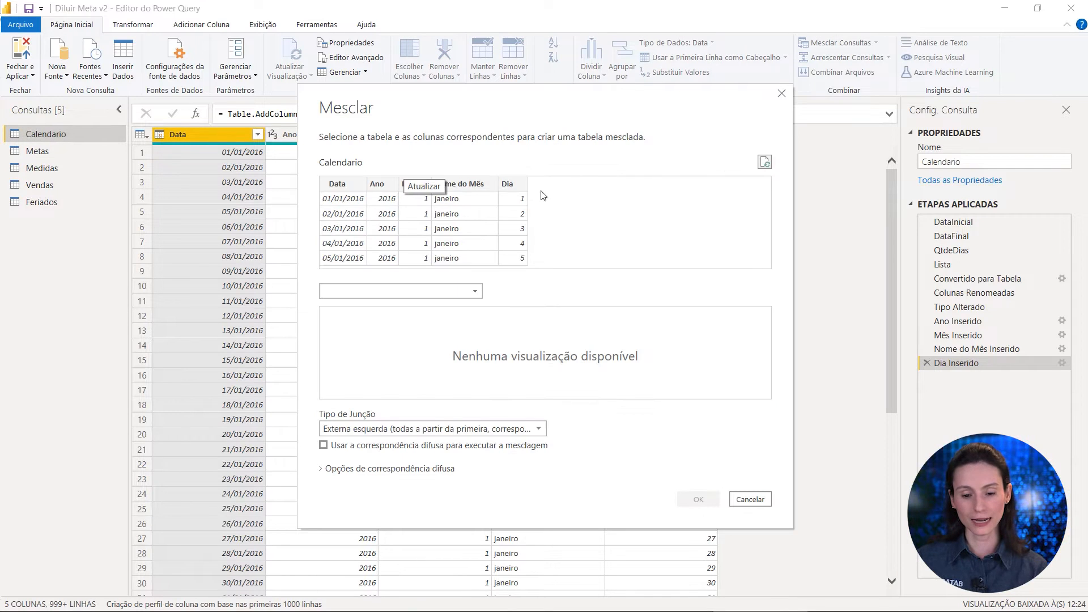
left_click(352, 289)
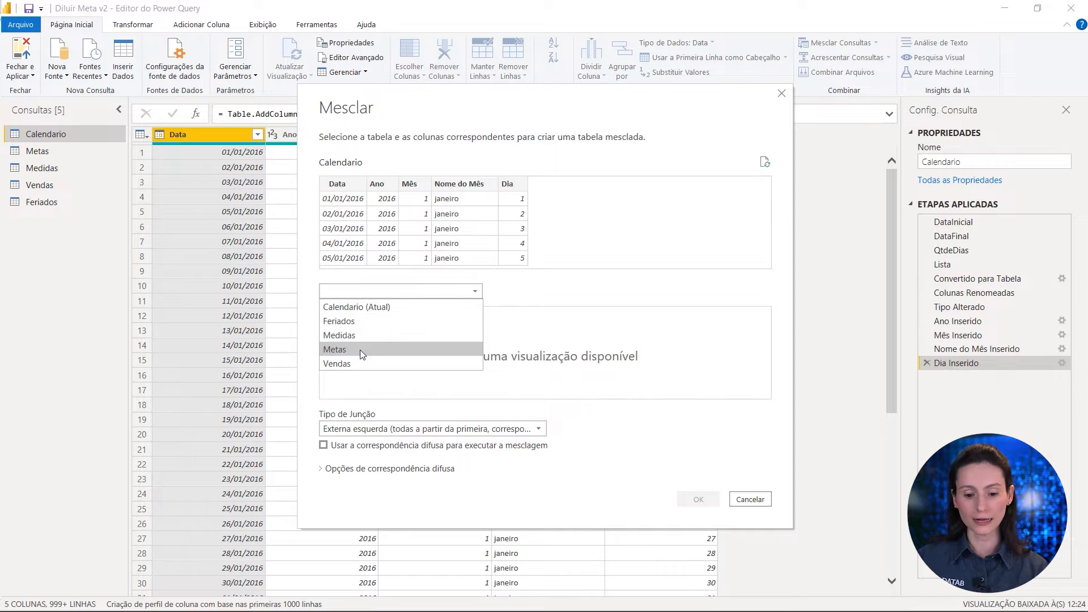
left_click(358, 322)
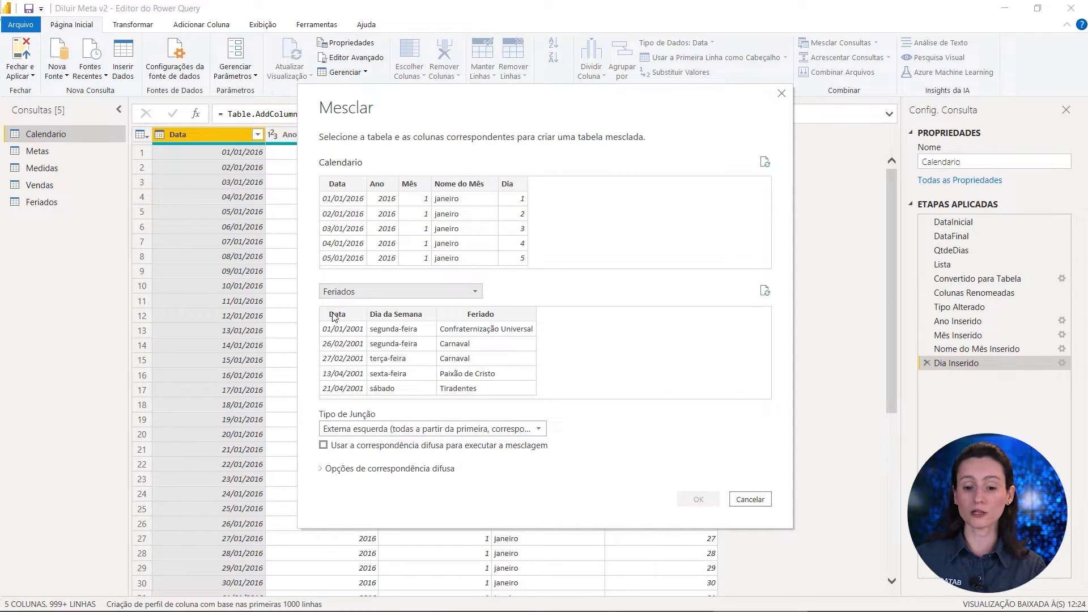
left_click(331, 216)
left_click(336, 347)
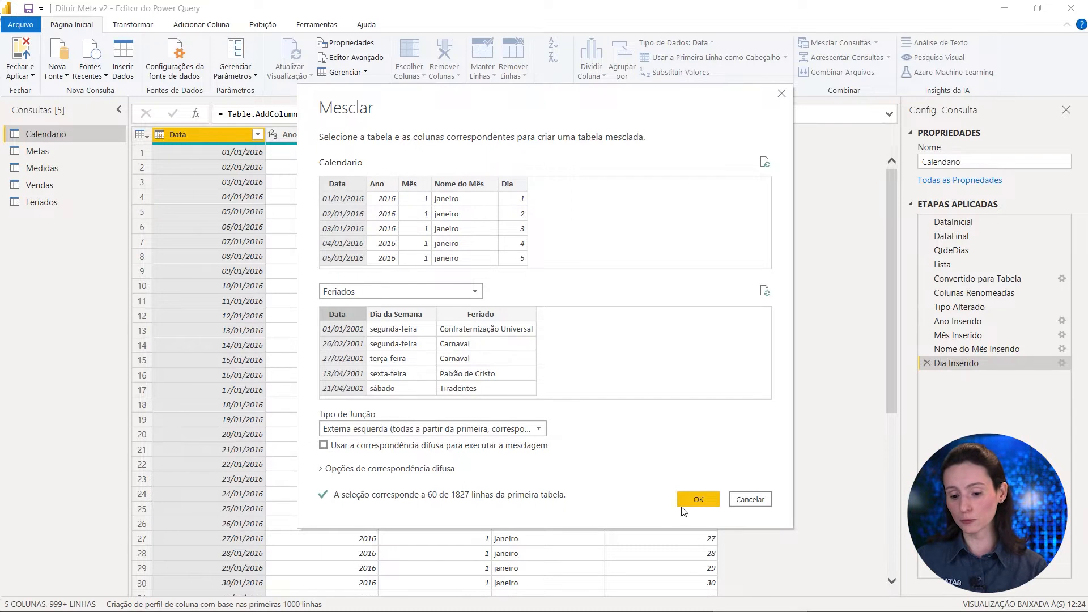
left_click(698, 498)
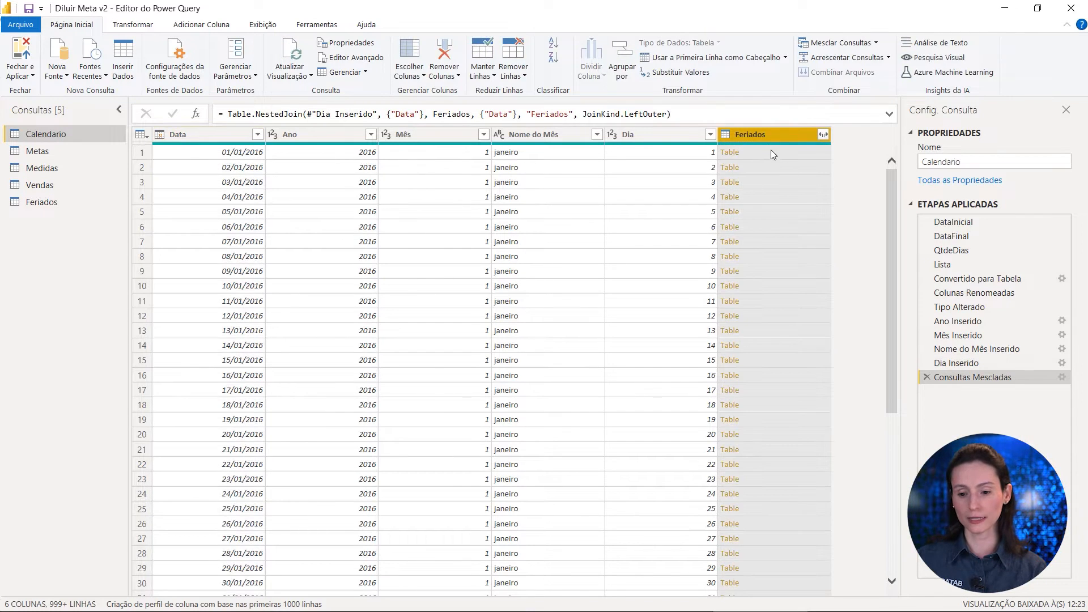
- Preview the nested Feriados tables for 01/01/2016 and 02/01/2016 in the merged column, enlarging the preview area
left_click(765, 153)
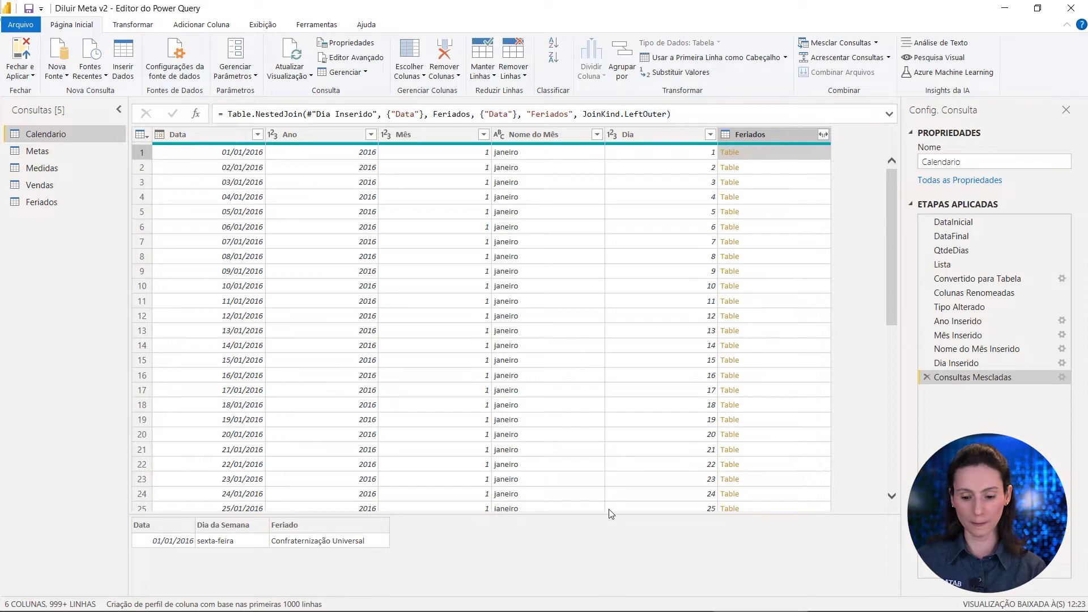
left_click_drag(610, 514, 589, 227)
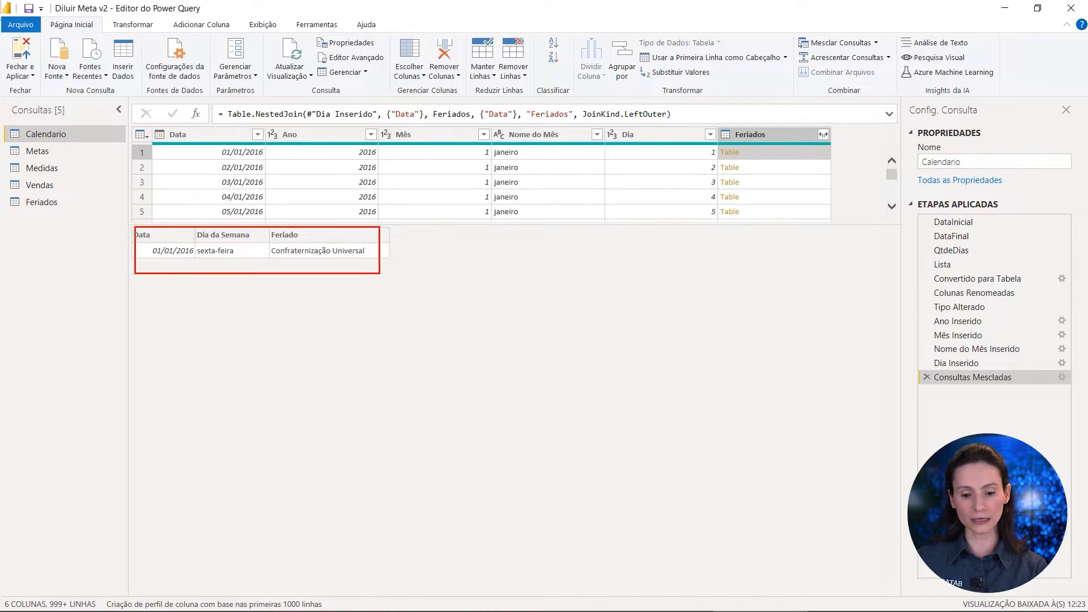
left_click_drag(225, 157, 218, 175)
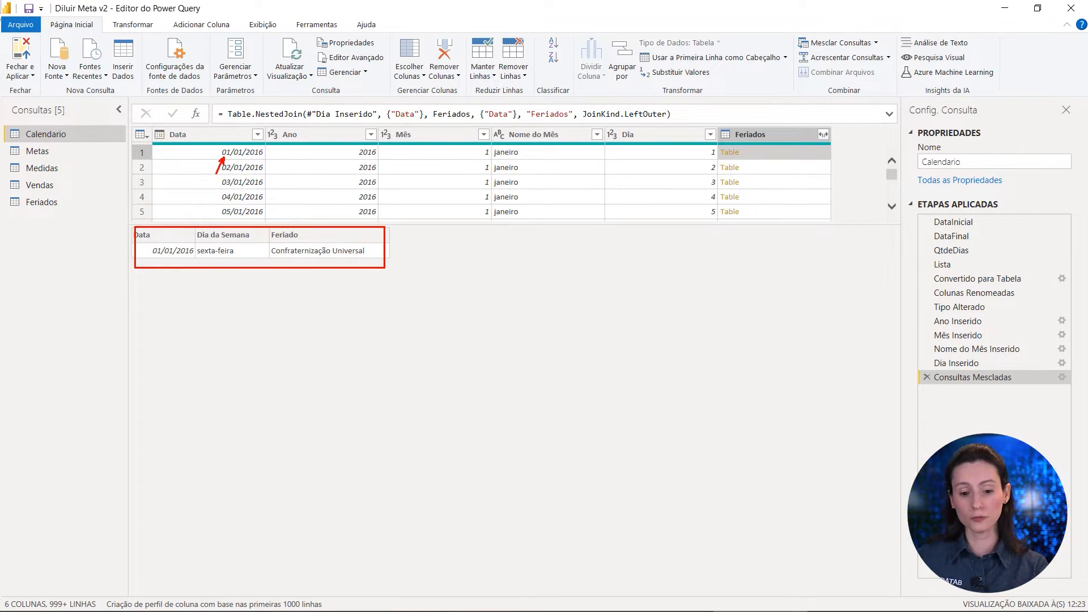
key("Escape")
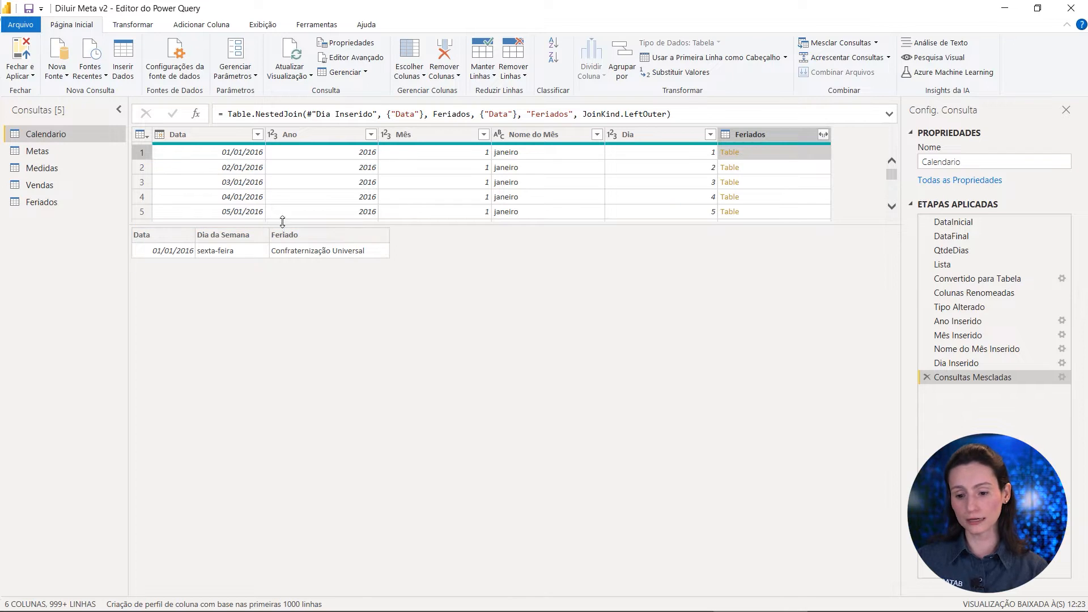
left_click(790, 170)
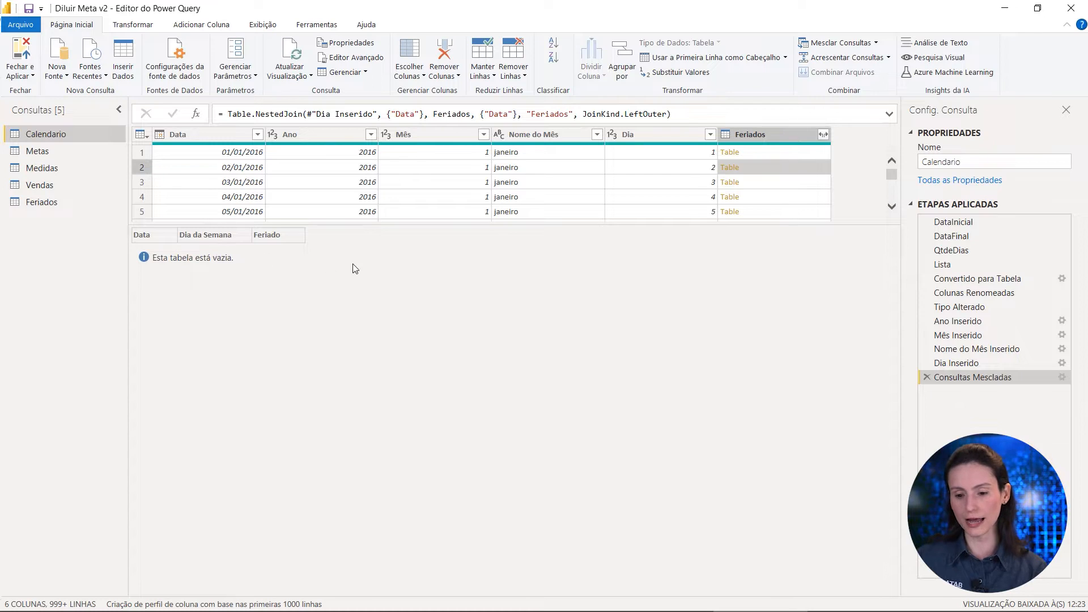
- Expand the merged Feriados column to only the Feriado field, without using the original column name as prefix
left_click(825, 134)
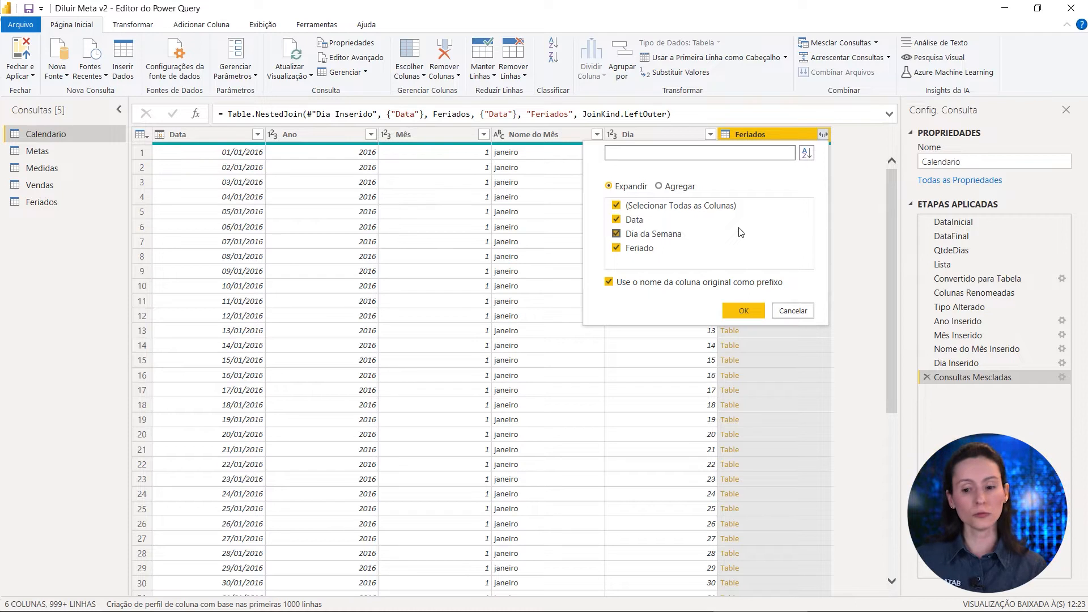
left_click(676, 209)
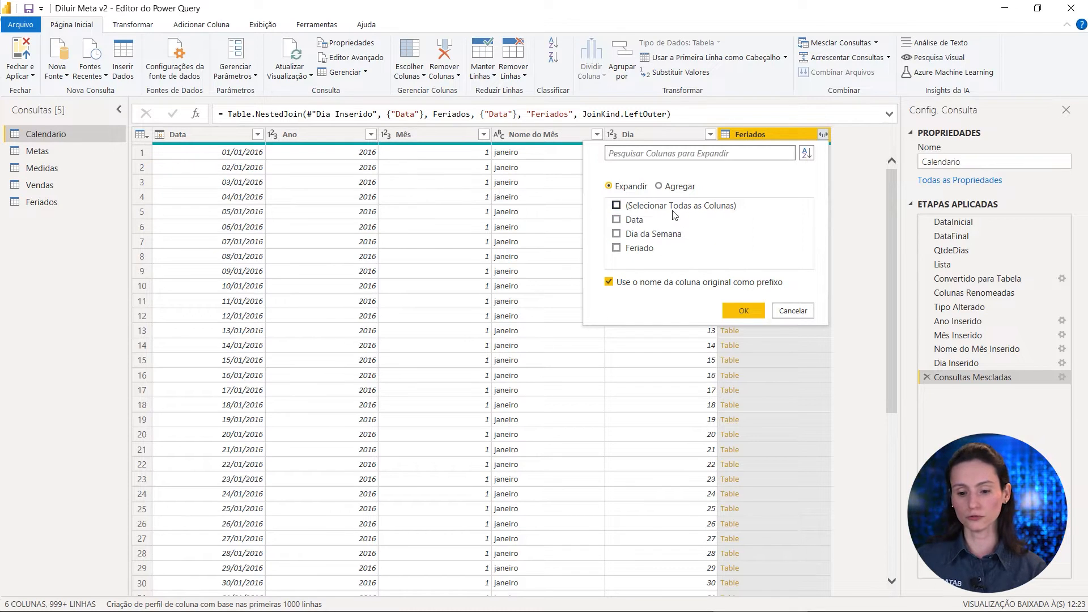
left_click(640, 250)
left_click(635, 281)
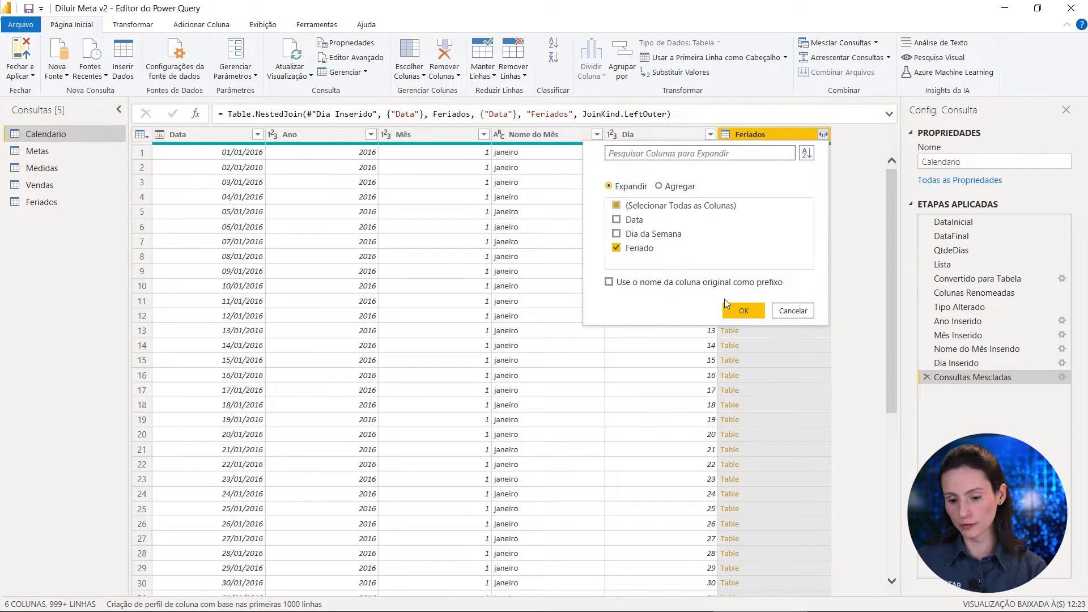
left_click(742, 310)
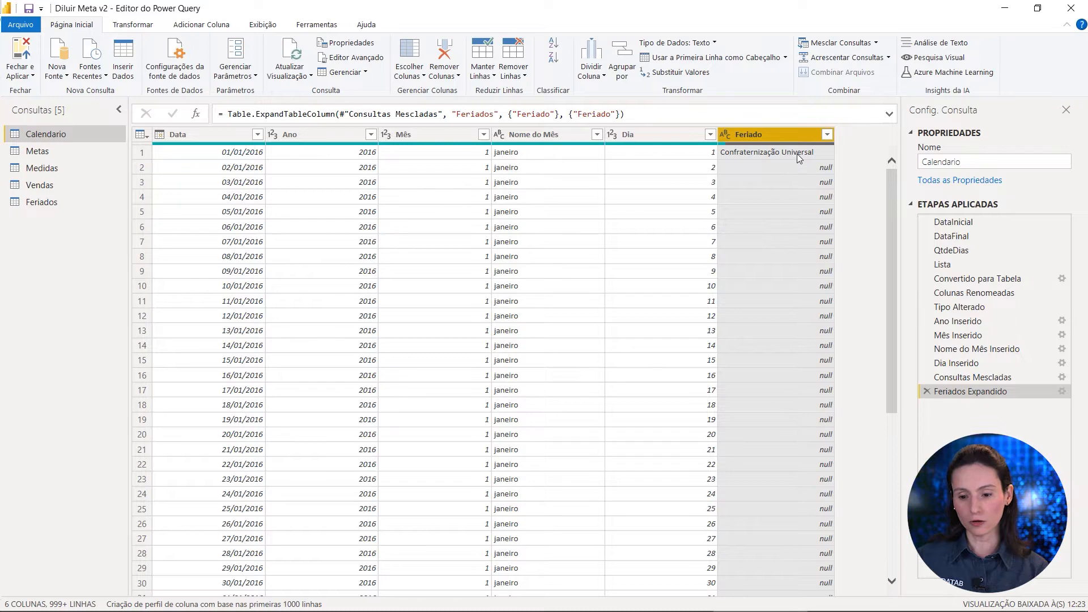
- Examine the Feriado column from January to May 2016 for dates with holiday names, including the Carnaval rows
left_click(797, 155)
left_click_drag(806, 225, 797, 389)
scroll(804, 327, "down", 3)
scroll(806, 328, "down", 5)
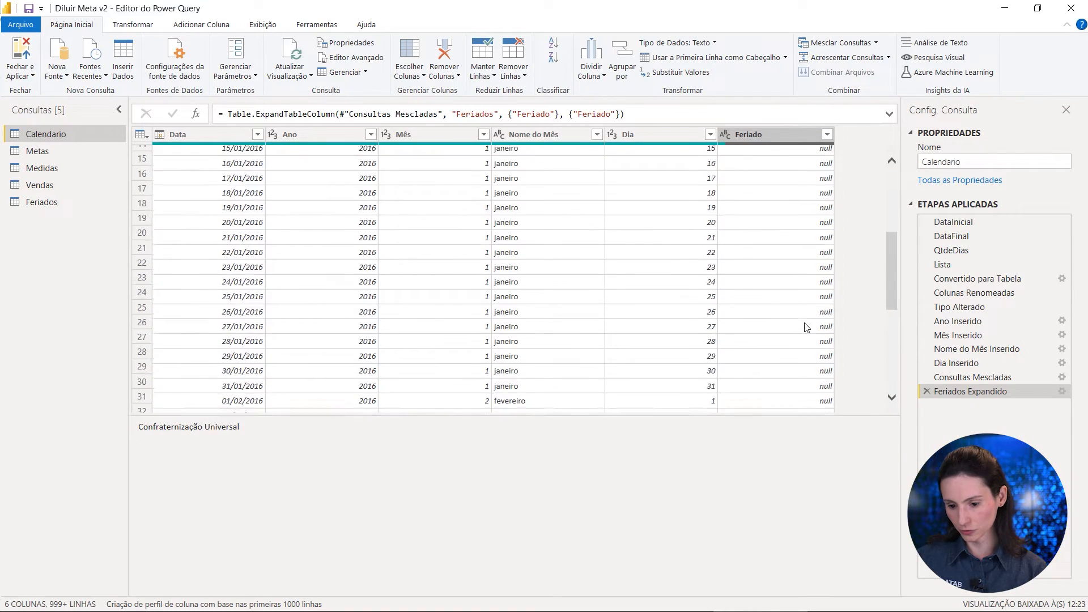
left_click(792, 368)
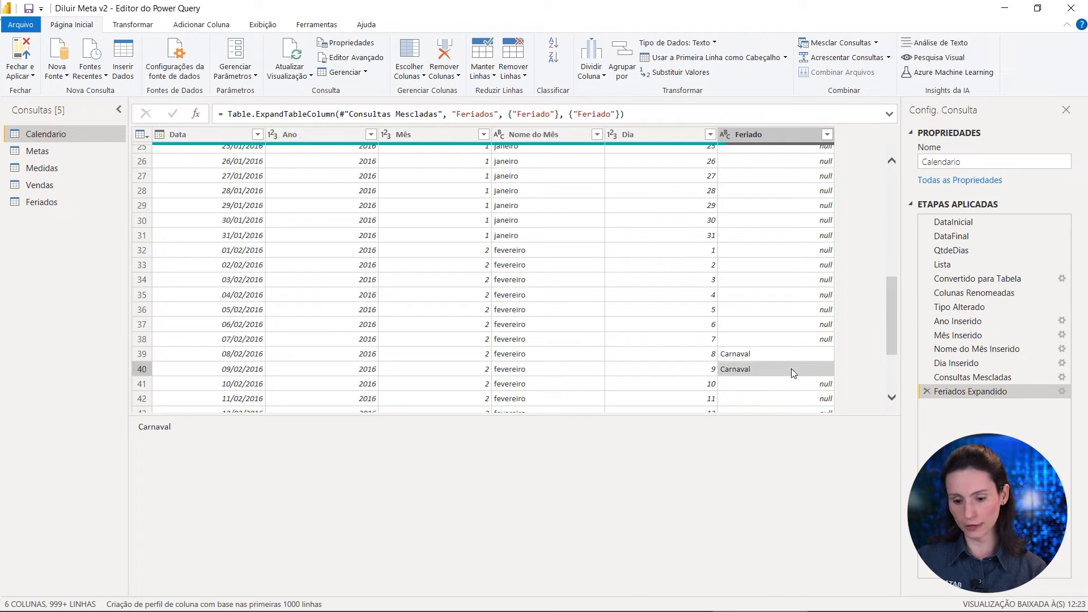
left_click(789, 352)
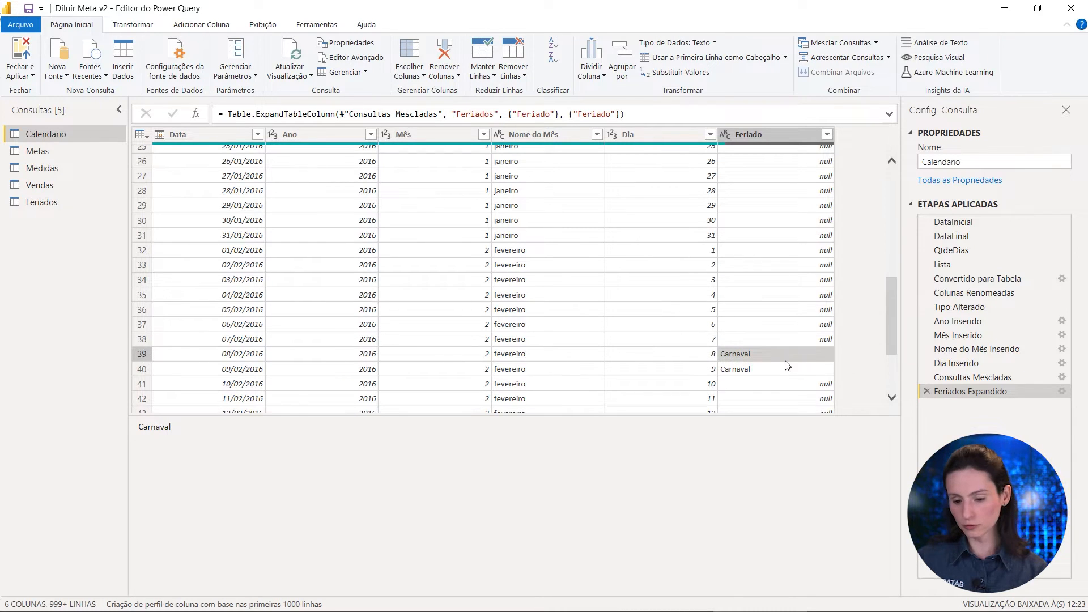
scroll(787, 362, "down", 12)
scroll(786, 362, "down", 20)
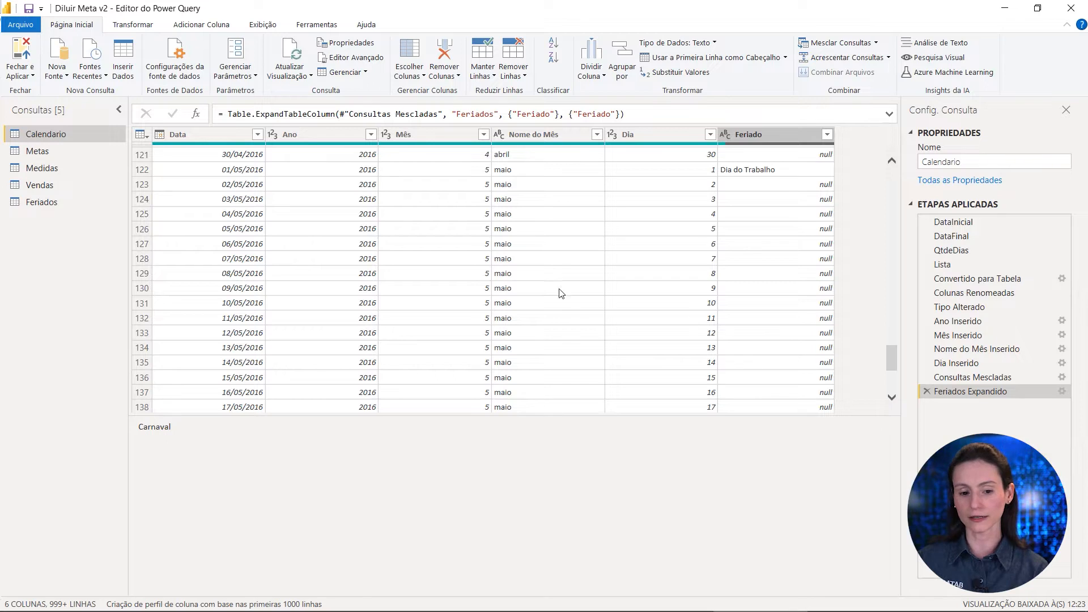
- Add a Dia da Semana column calculated from the Data column, and check its Date.DayOfWeek formula and day numbers
left_click(209, 132)
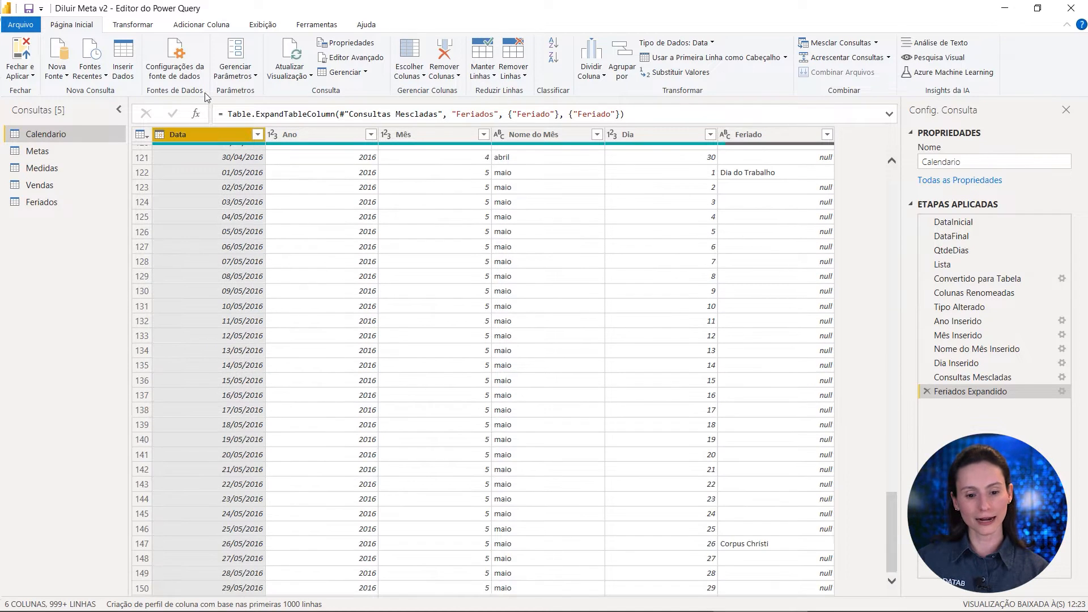
left_click(201, 24)
left_click(542, 76)
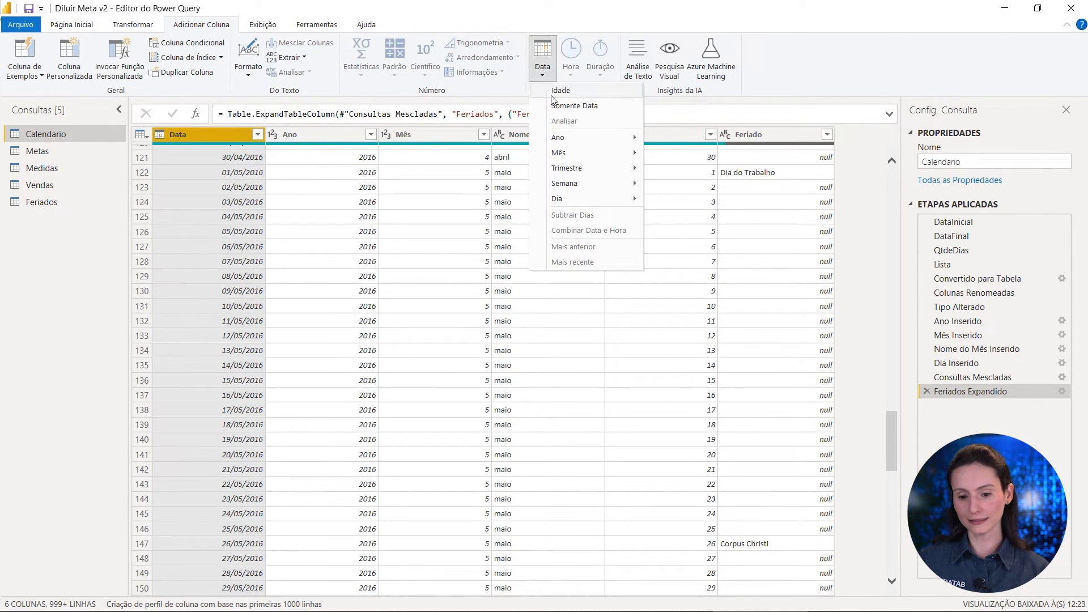
mouse_move(618, 199)
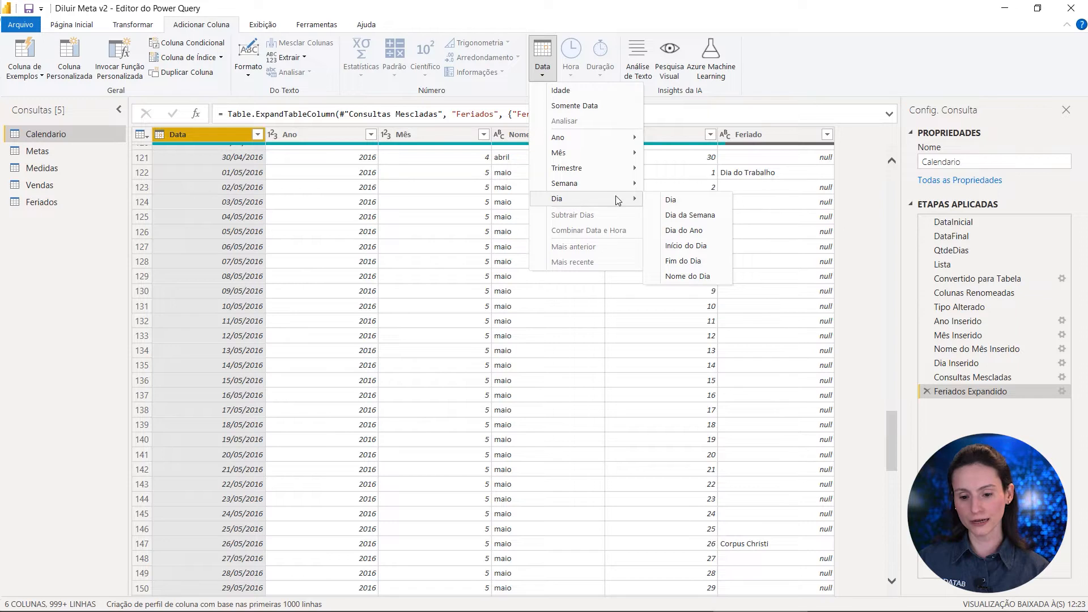
left_click(687, 215)
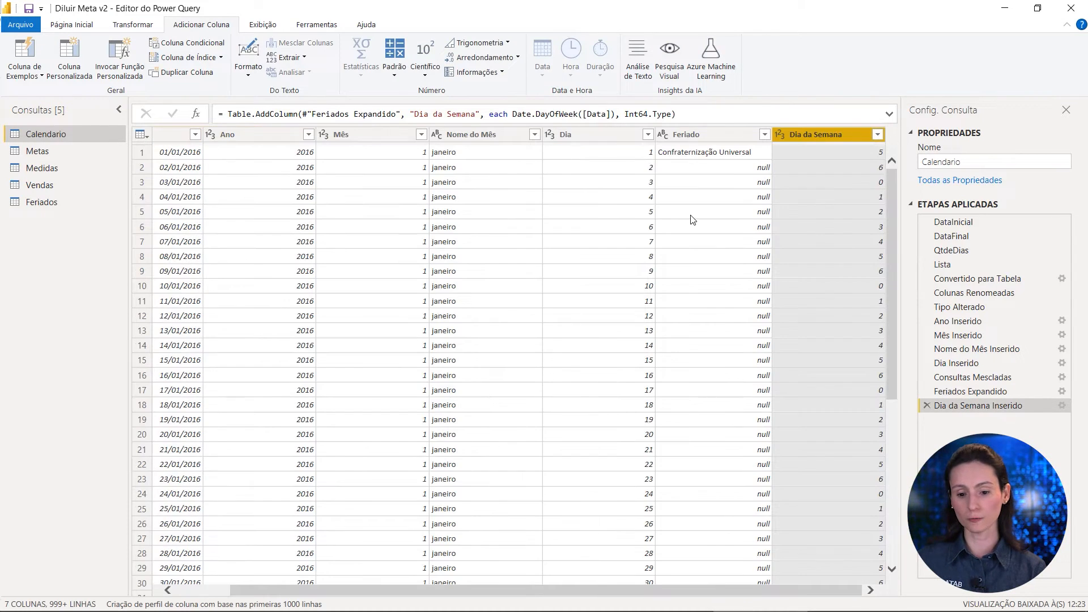
left_click_drag(513, 114, 576, 117)
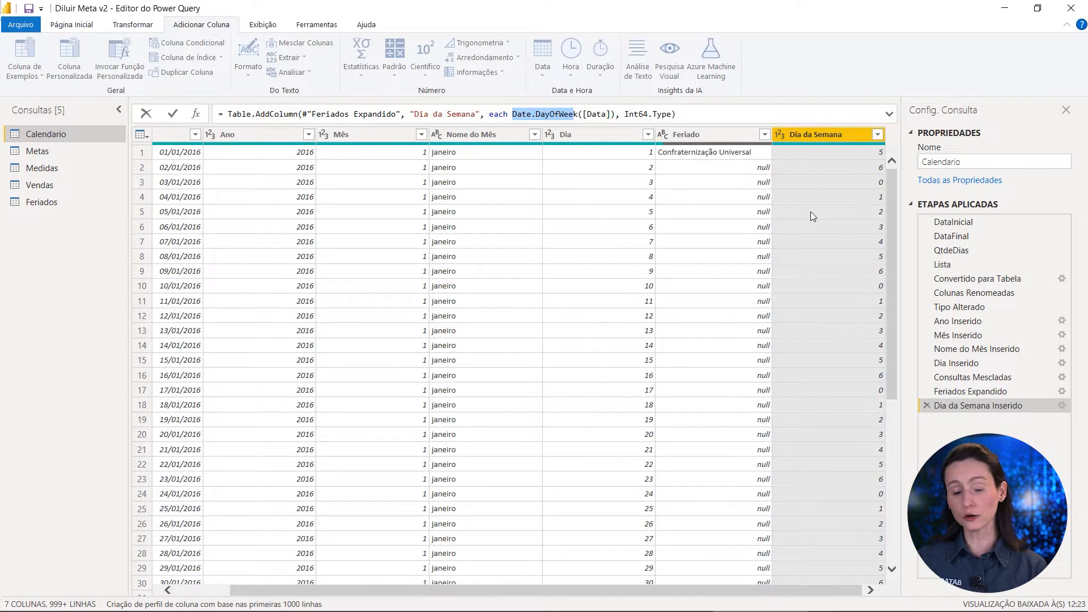
left_click(838, 191)
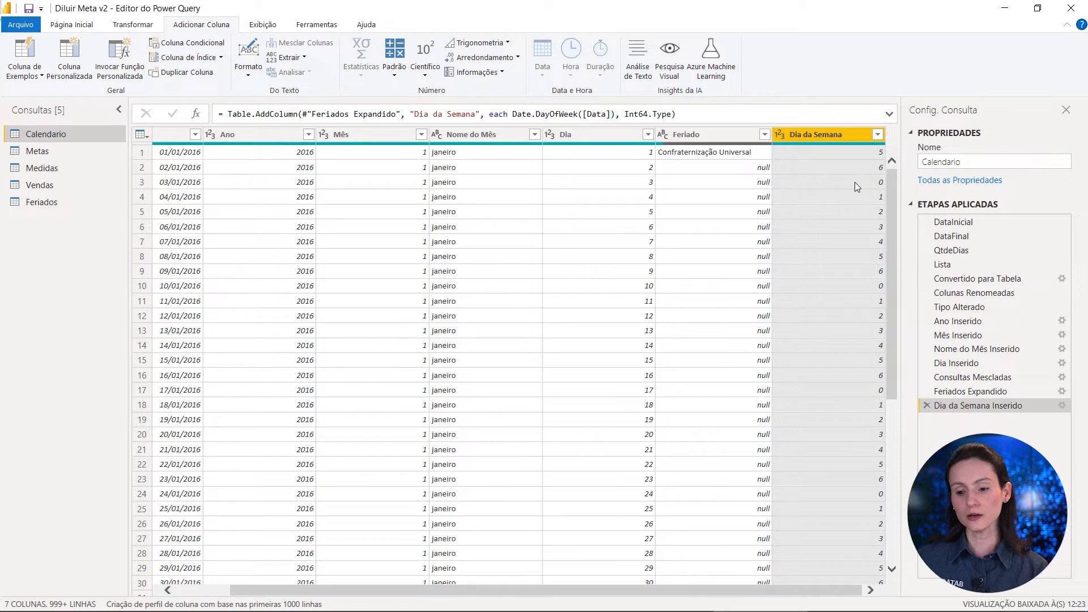
left_click(862, 183)
left_click(870, 171)
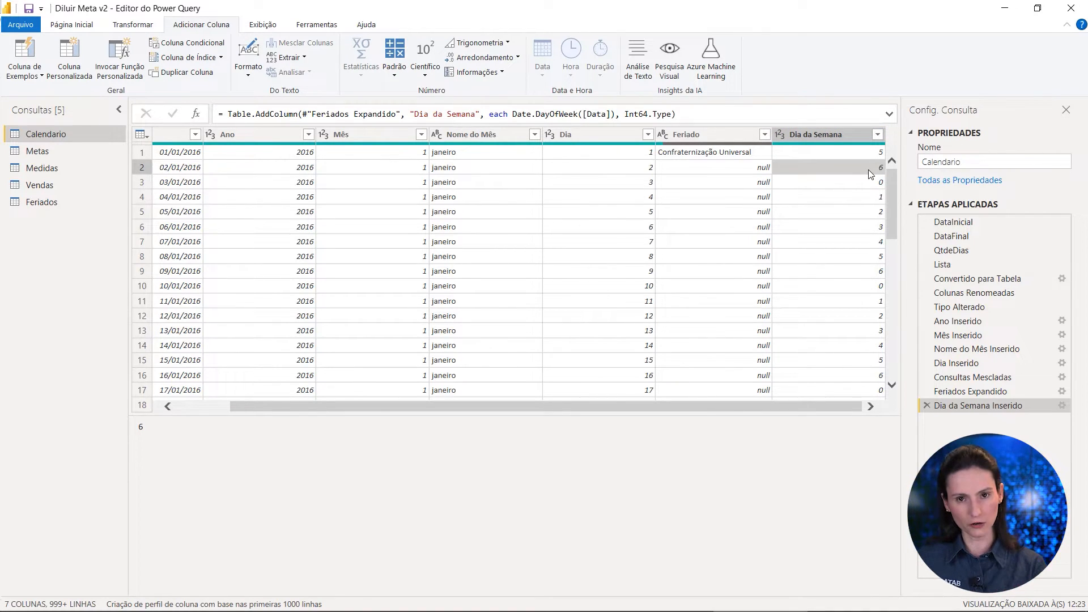
- Add a Nome do Dia column from Data to compare with the Dia da Semana numbers, and delete that applied step
left_click(170, 134)
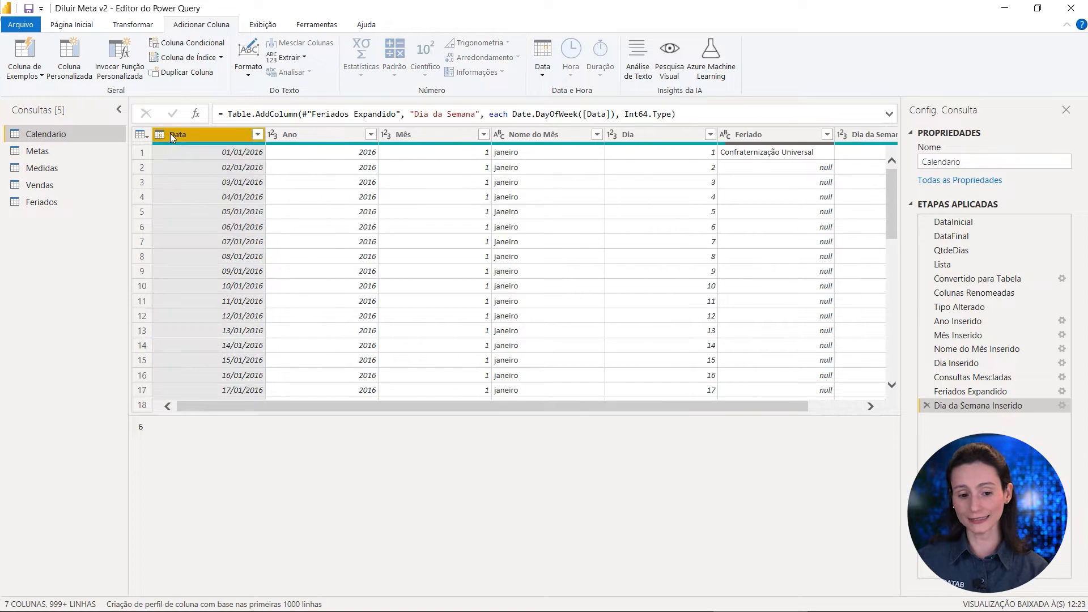
left_click(543, 80)
mouse_move(617, 198)
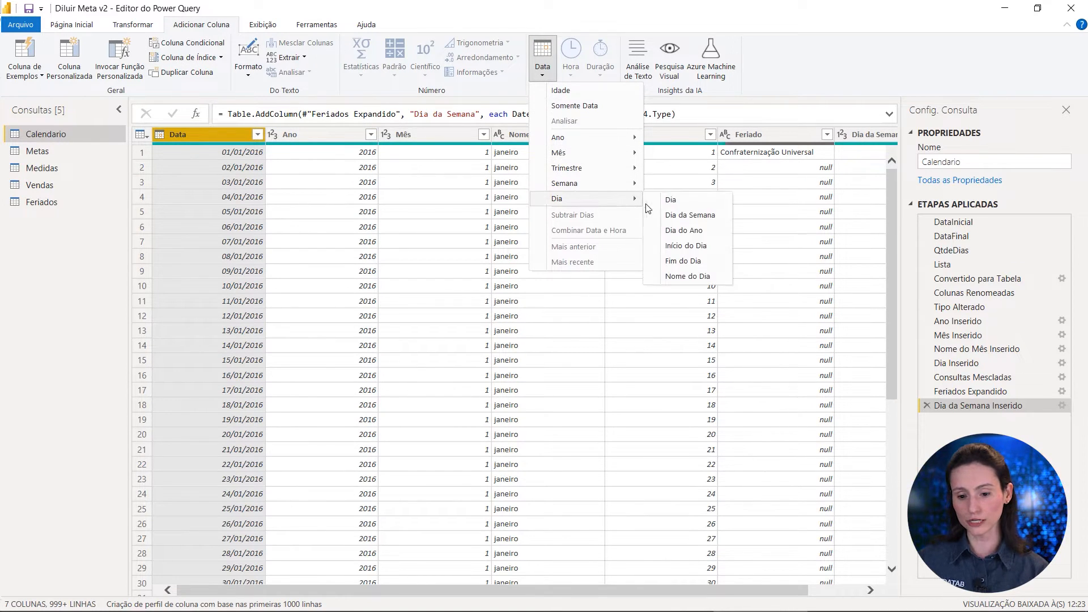
left_click(688, 276)
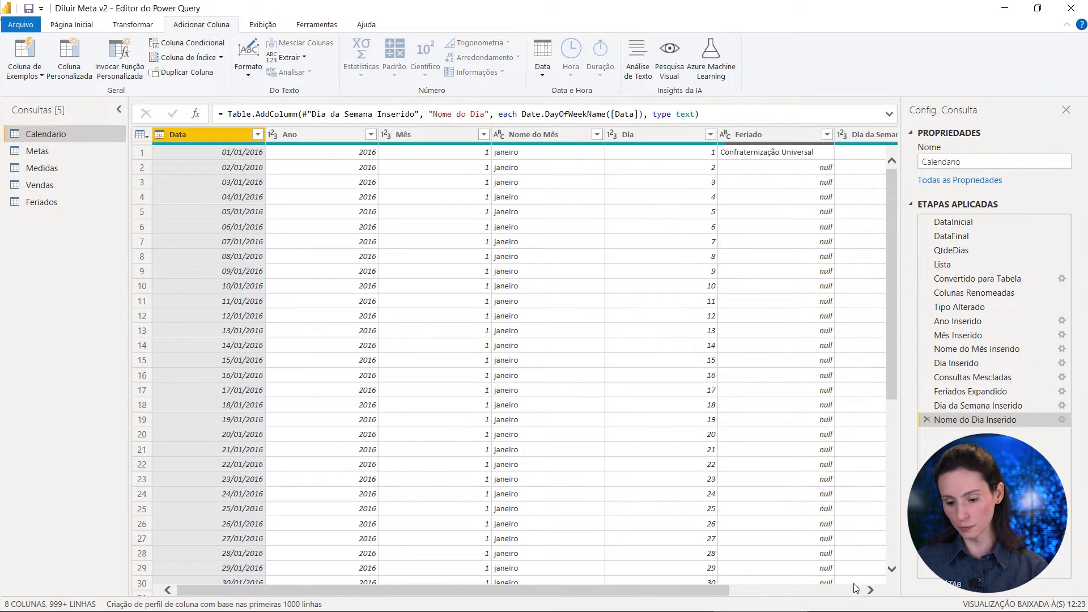
left_click(857, 593)
left_click(794, 182)
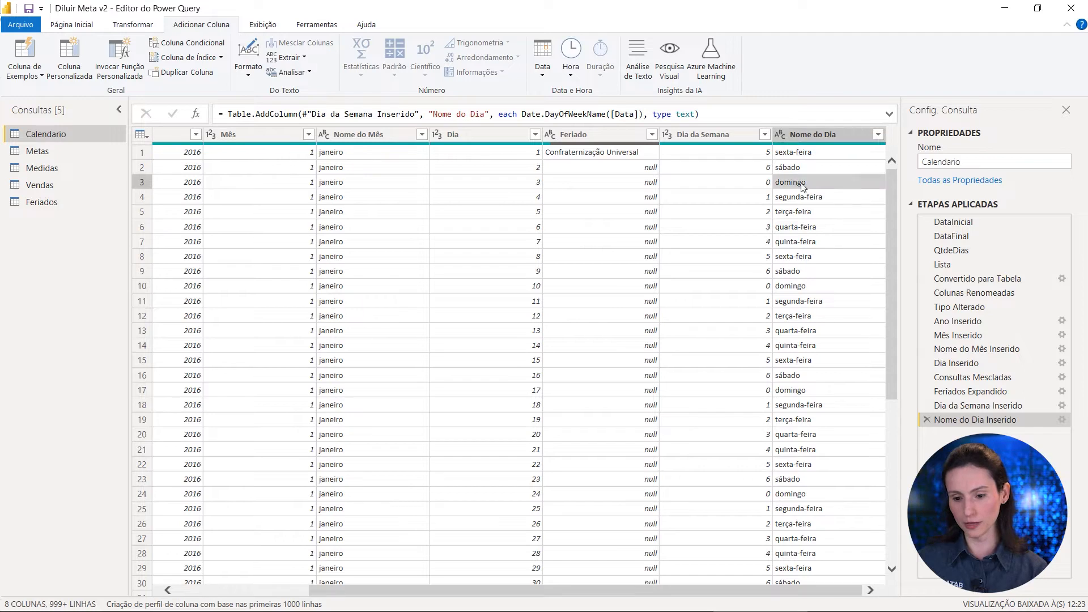
left_click(791, 167)
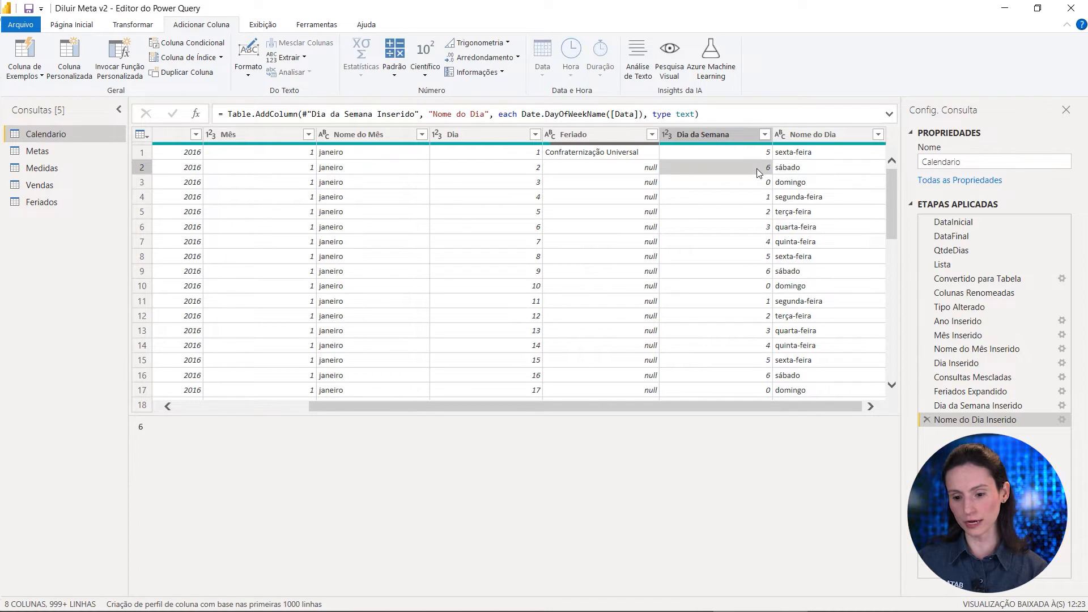
left_click(759, 167)
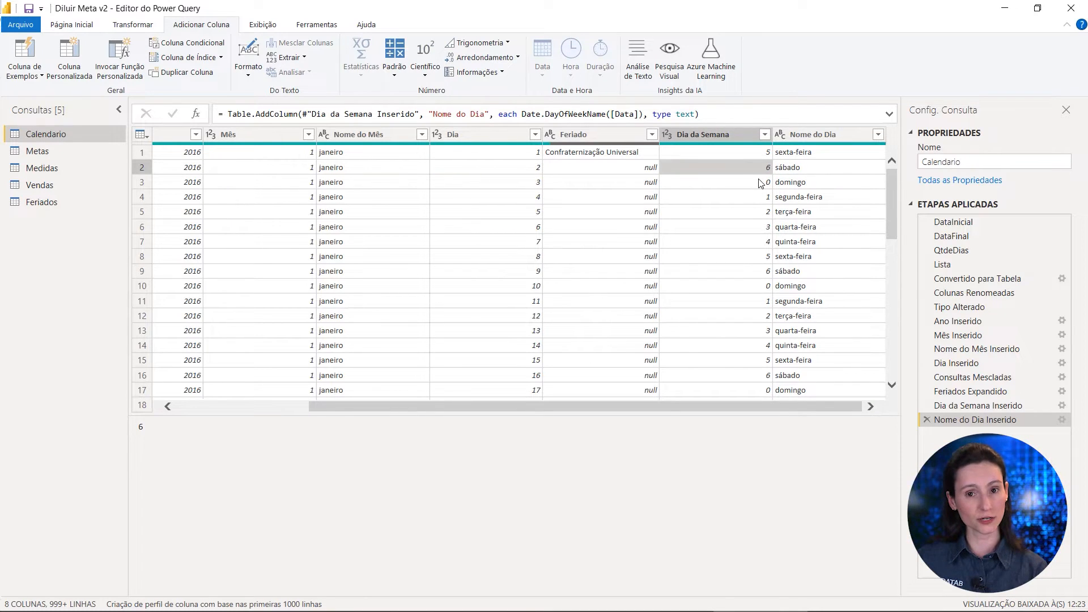
left_click(925, 421)
- Check the Feriado and Dia da Semana values in the first three calendar rows
left_click(814, 134)
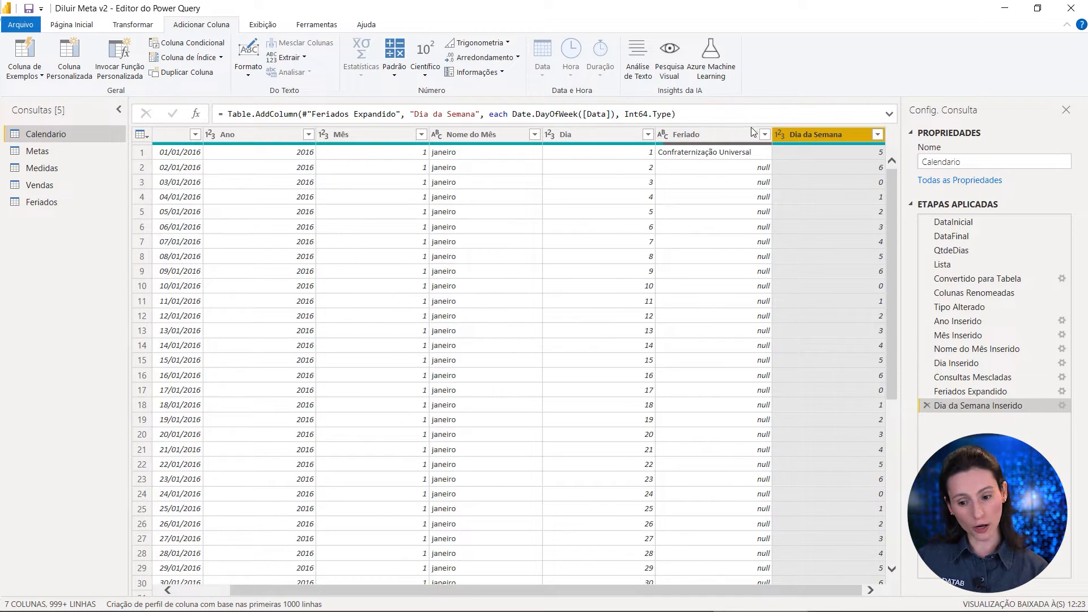
left_click(735, 150)
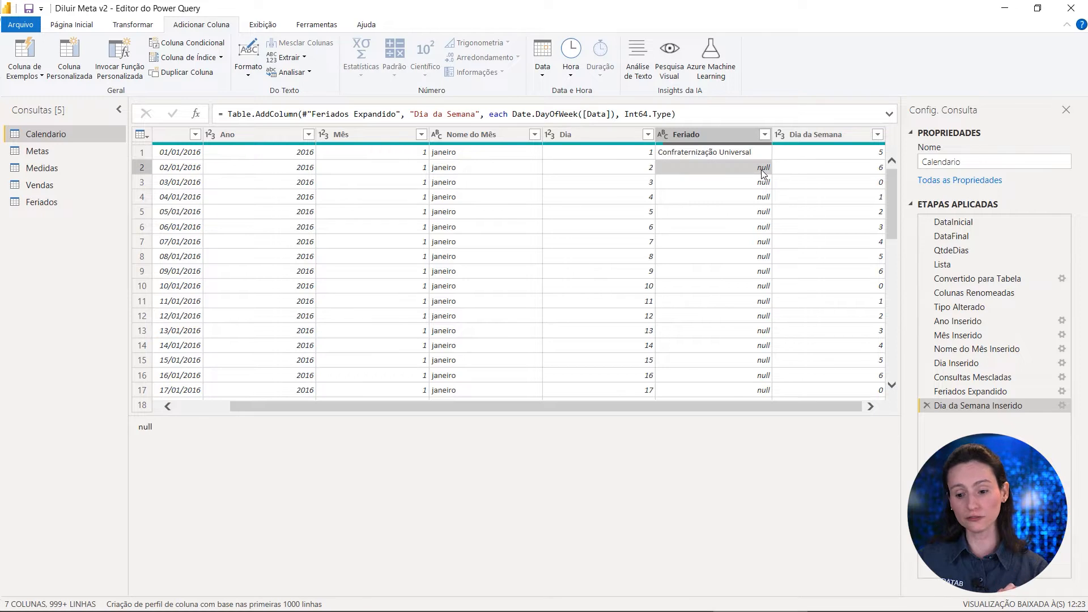
left_click(759, 168)
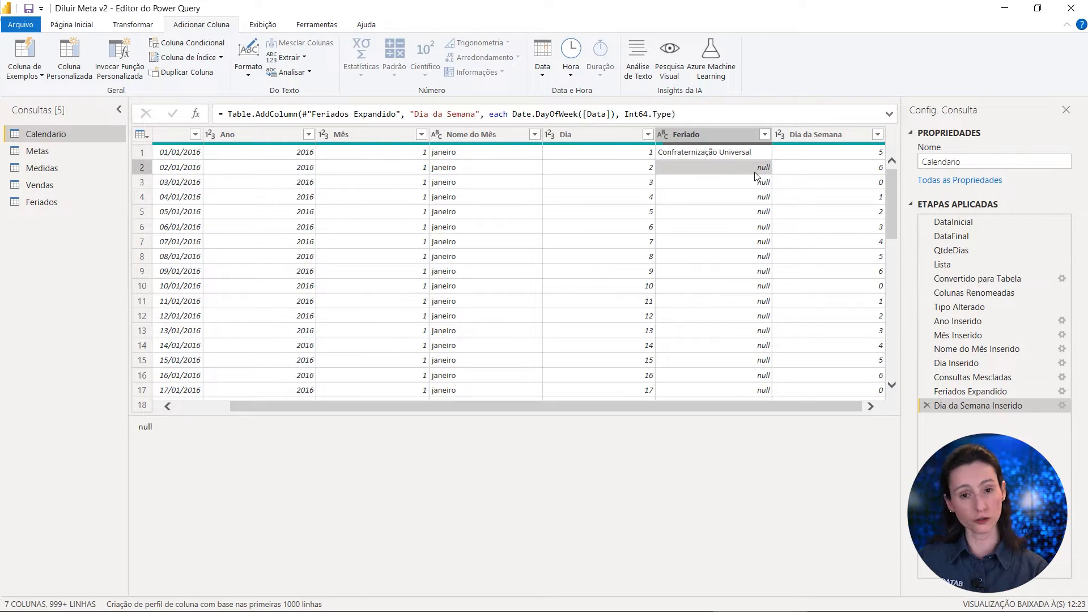
left_click(842, 169)
left_click(843, 182)
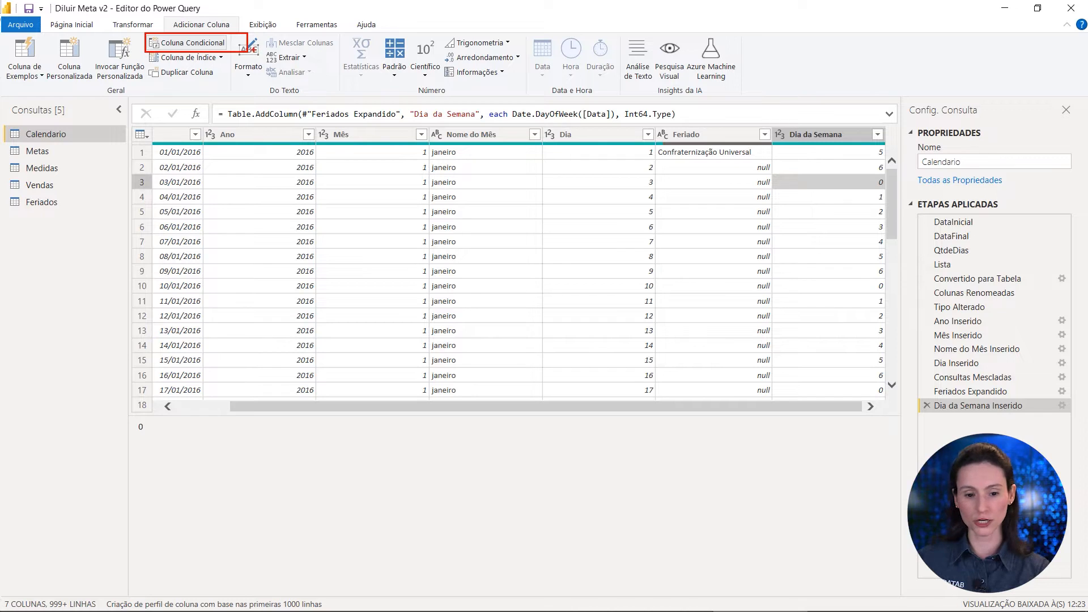
- Set up a conditional column named Dia Útil that outputs 0 when Feriado "é diferente de" null
left_click(187, 43)
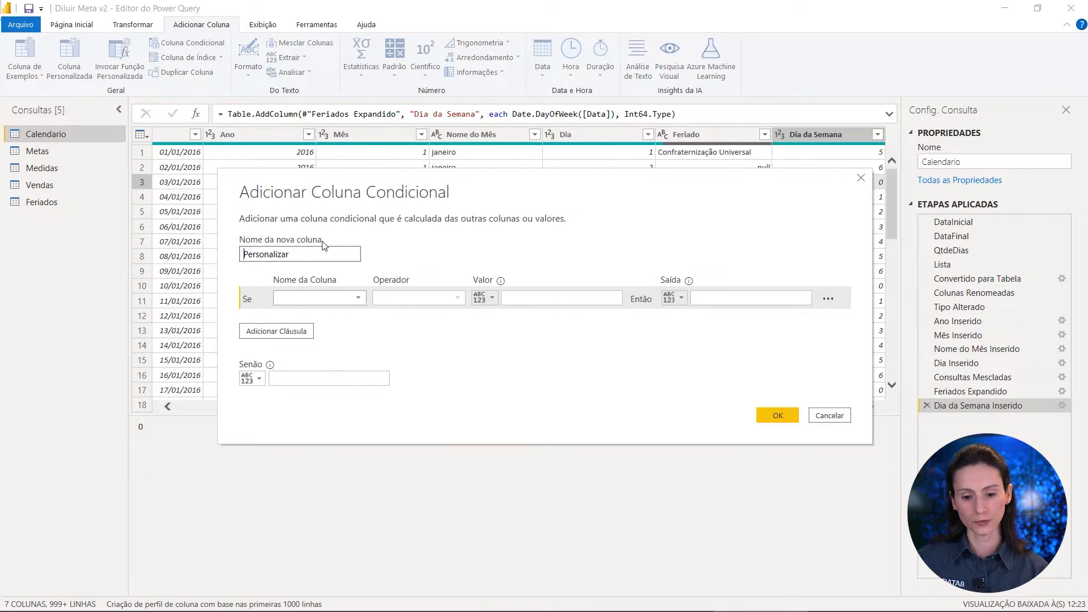
double_click(311, 253)
type("Dia Útil")
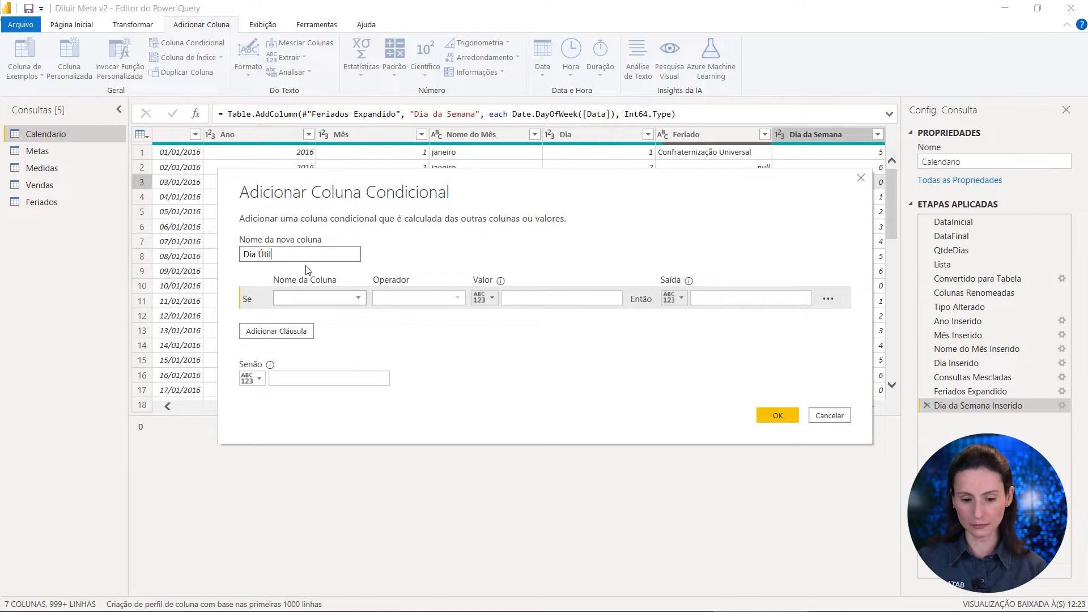
left_click(314, 298)
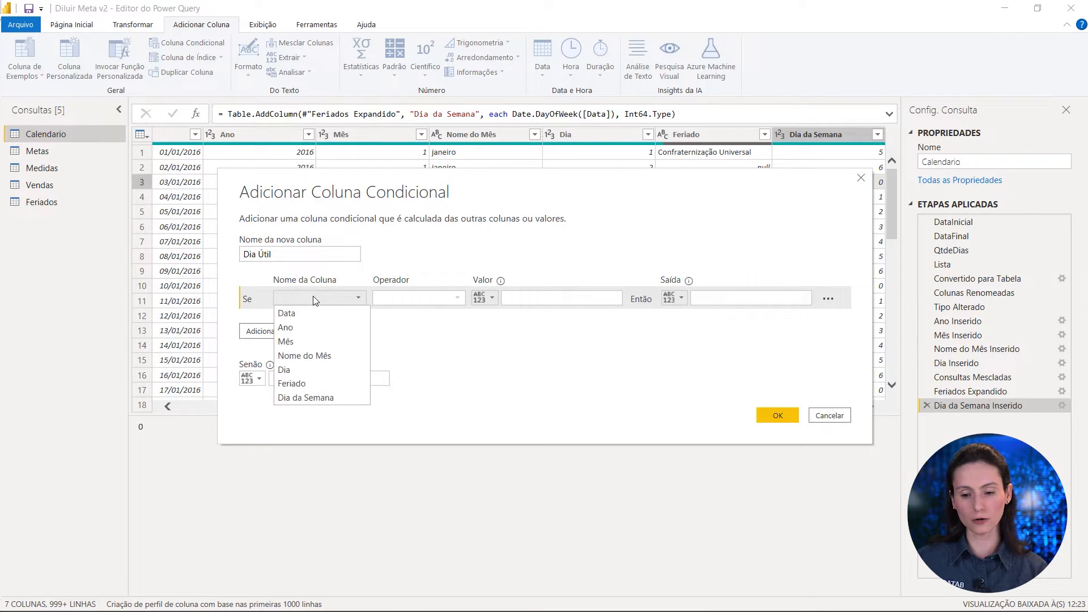
left_click(313, 383)
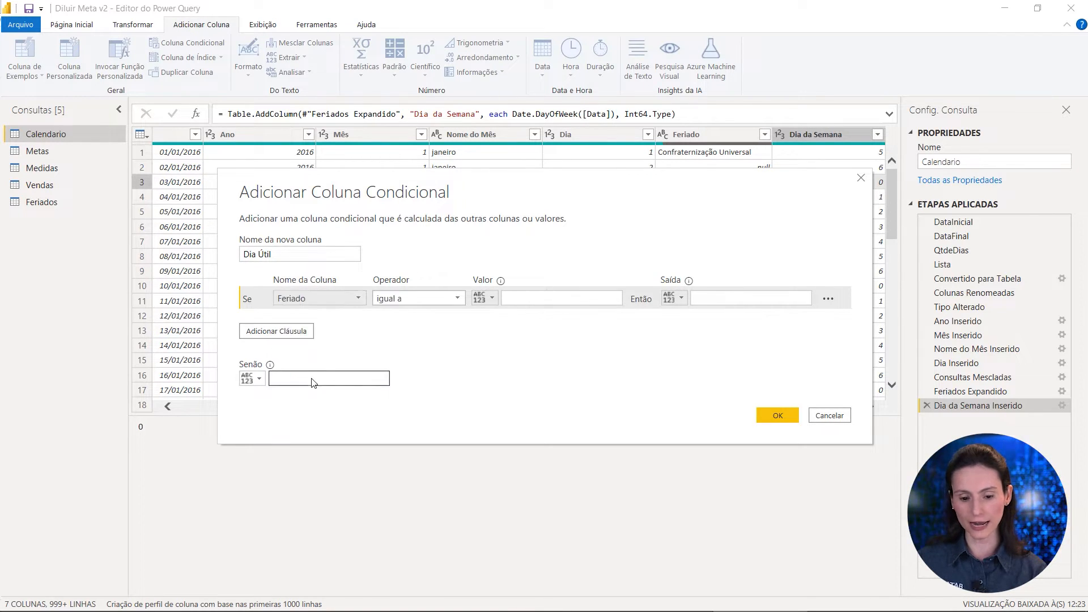
left_click(410, 296)
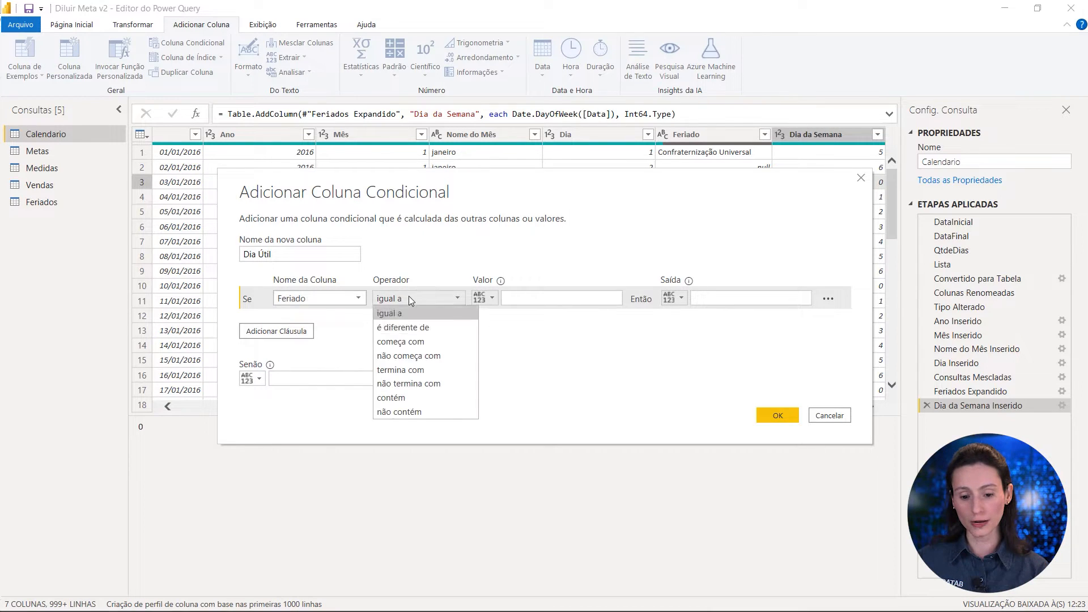
left_click(421, 328)
left_click(537, 299)
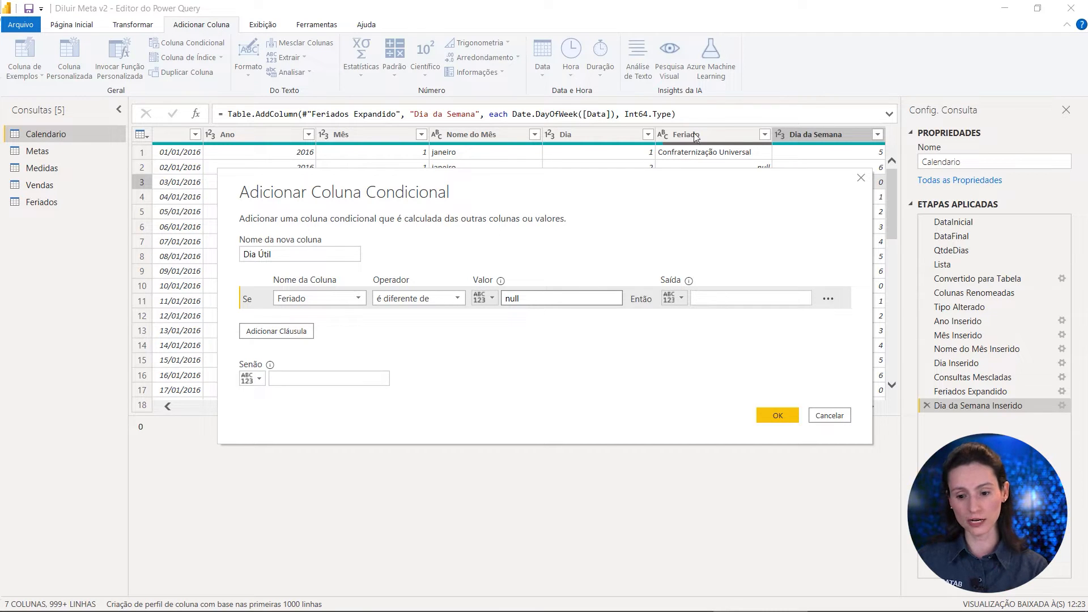
type("null")
left_click(731, 300)
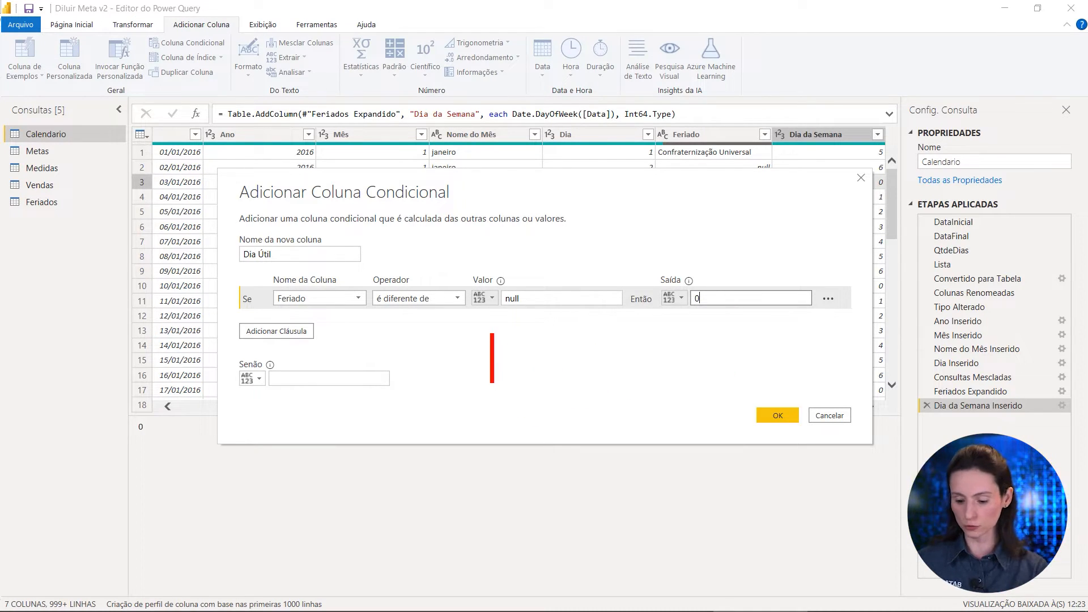
type("1")
key("Return")
type("0")
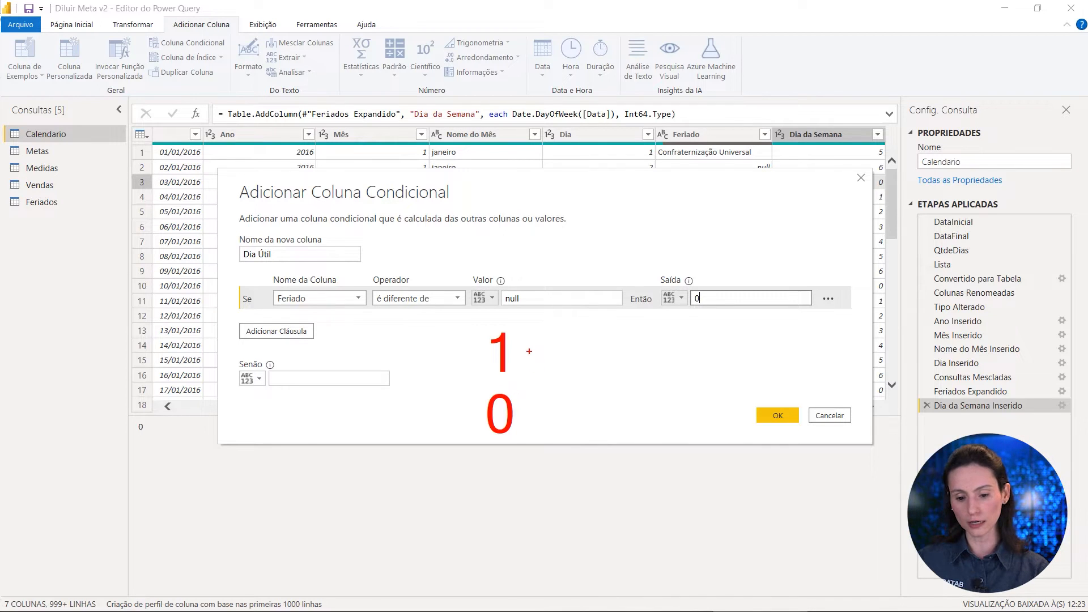
left_click_drag(529, 351, 544, 350)
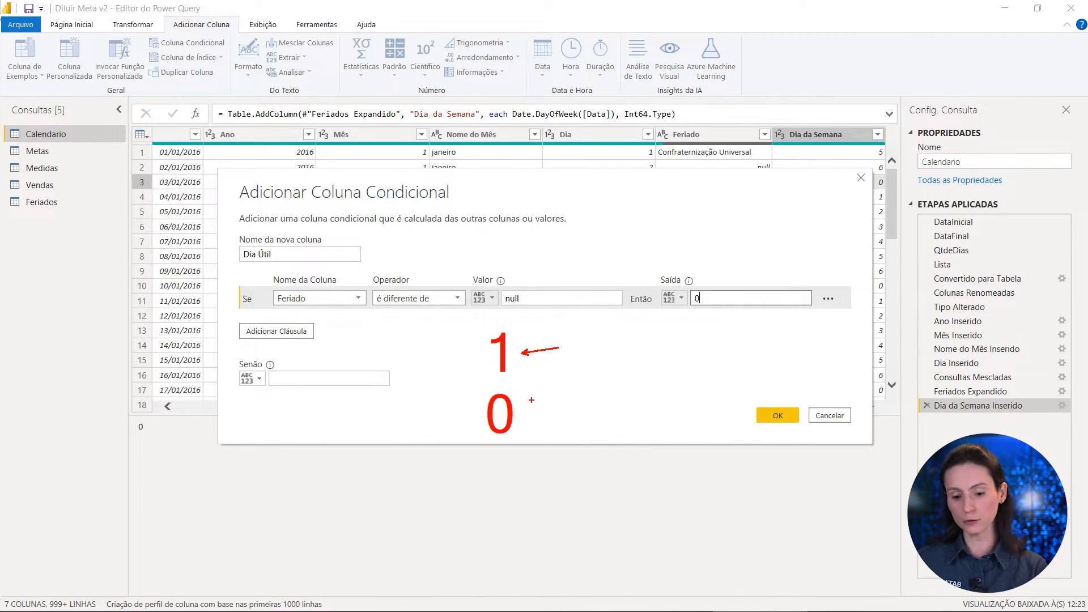
left_click_drag(531, 409, 565, 404)
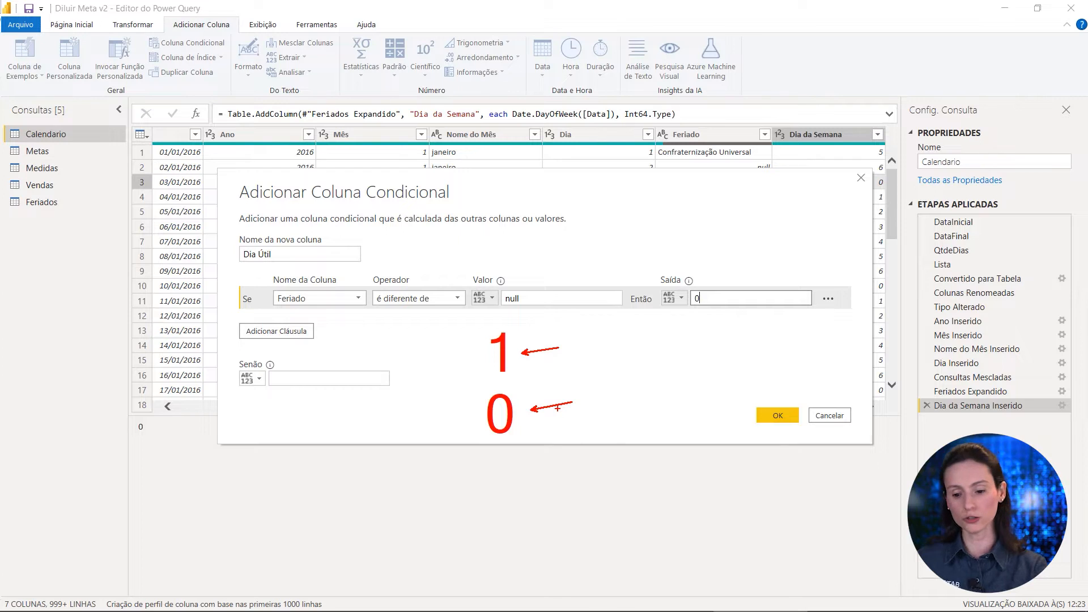
- Add an else-if clause to the Dia Útil column that outputs 0 when Dia da Semana is "igual a" 6
key("Escape")
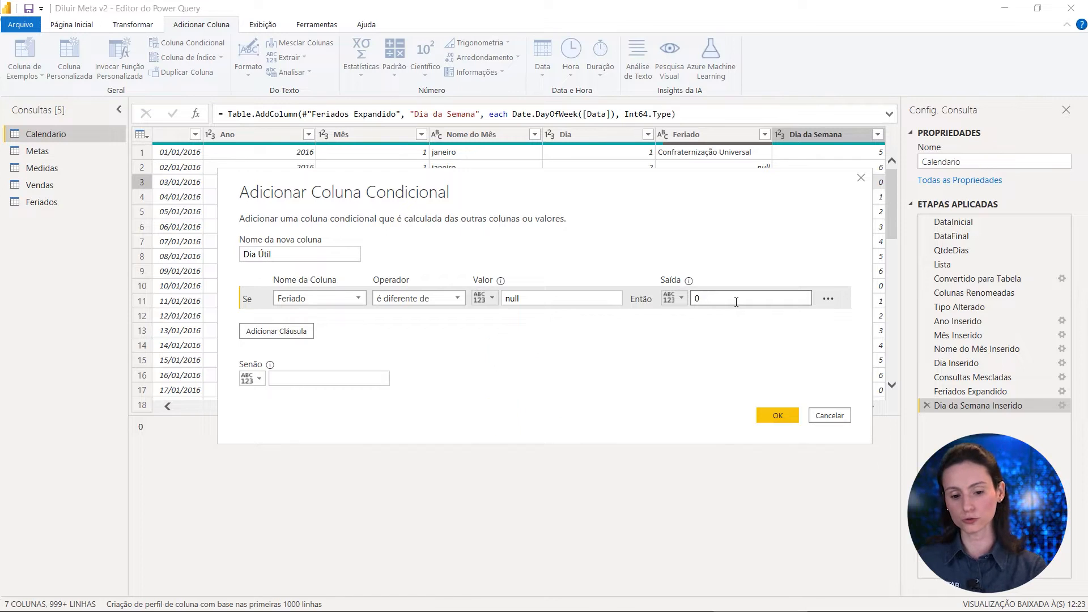
left_click(291, 335)
left_click(314, 323)
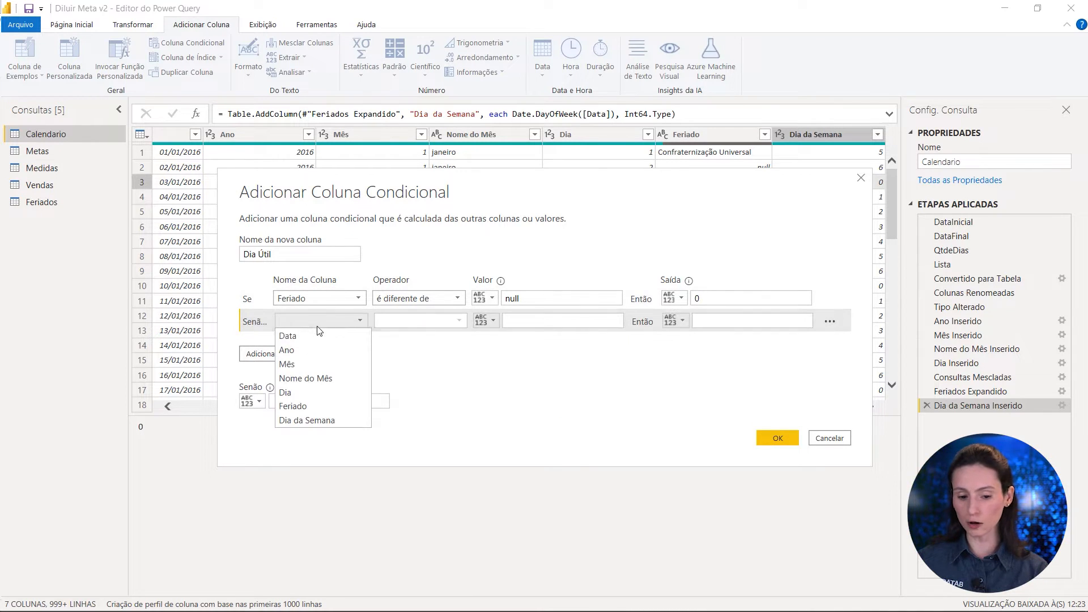
left_click(329, 420)
left_click(516, 323)
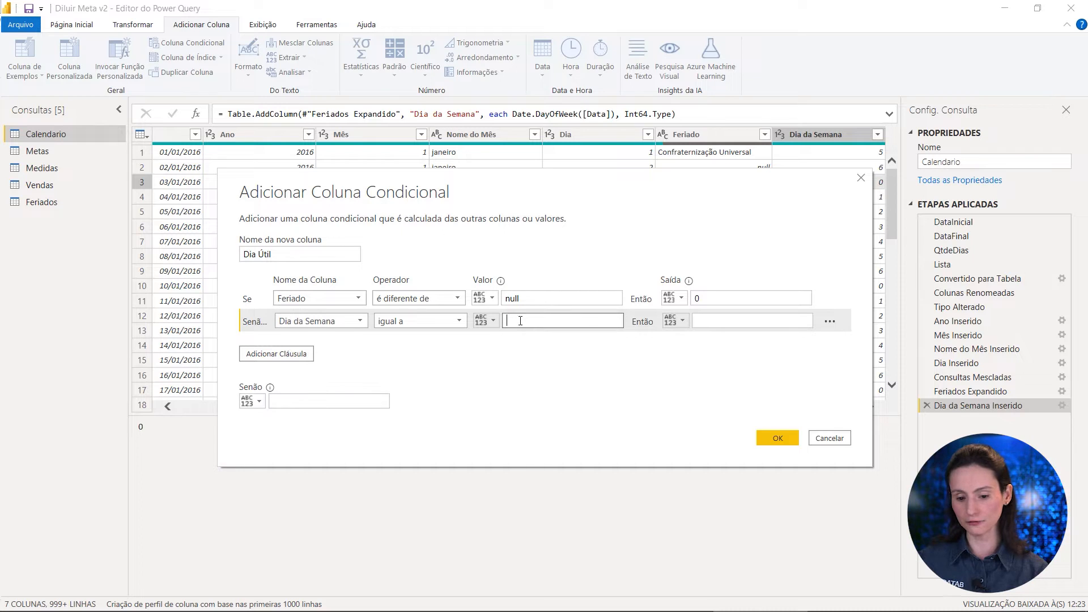
left_click(699, 325)
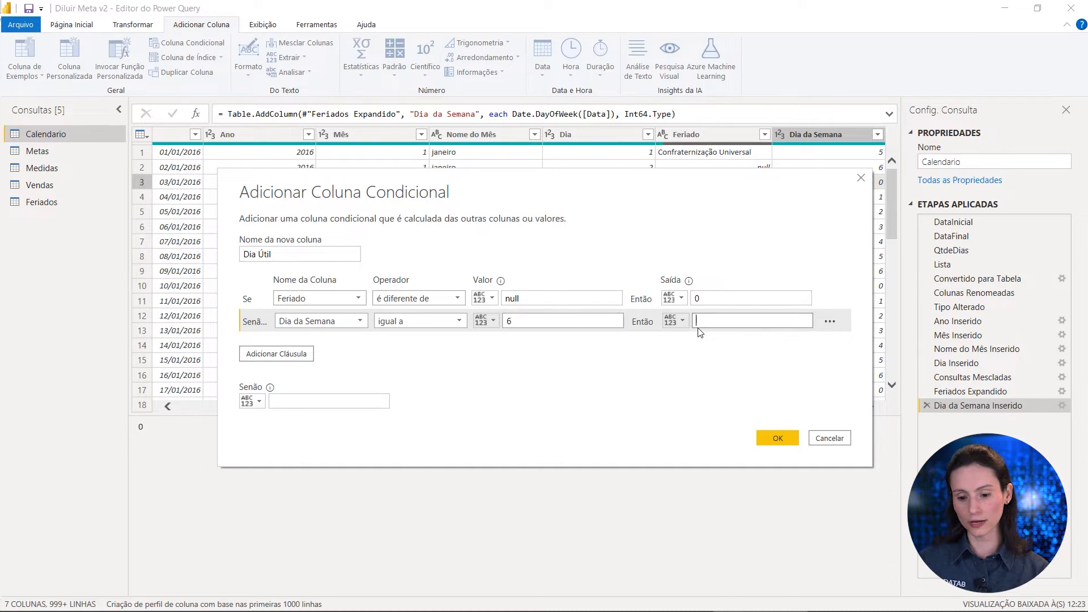
- Add a clause outputting 0 when Dia da Semana is "igual a" 0, and create the Dia Útil column with Senão set to 1
left_click(311, 357)
left_click(340, 343)
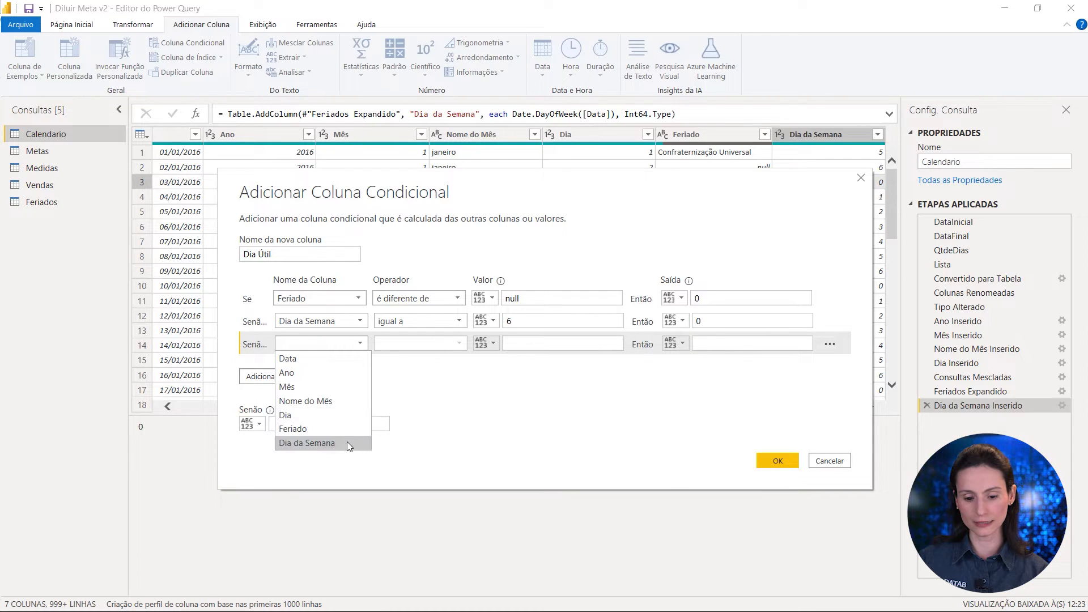
left_click(347, 443)
left_click(553, 346)
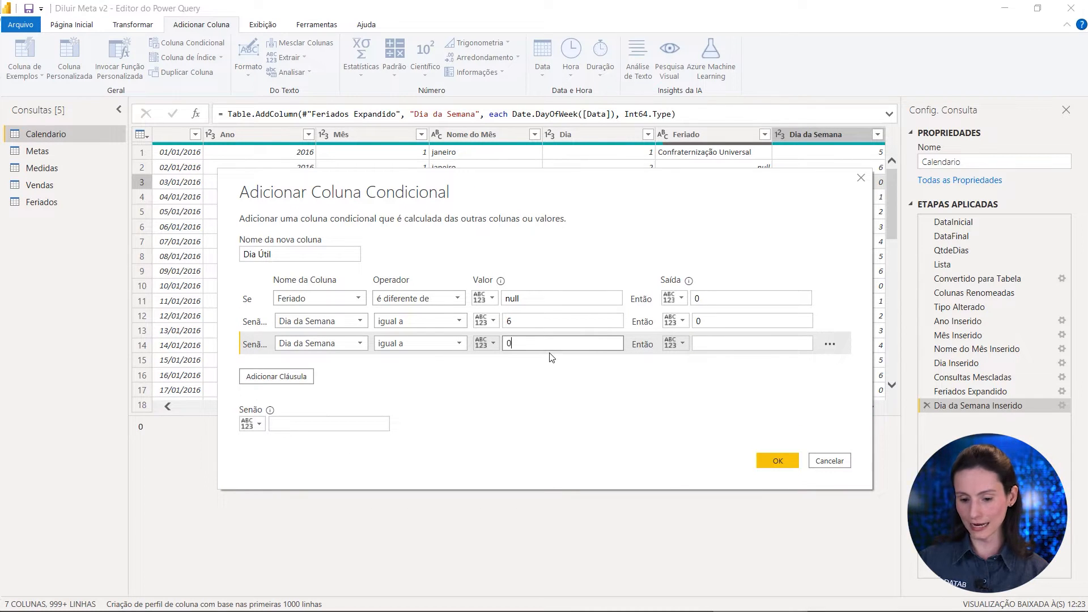
left_click(731, 347)
type("0")
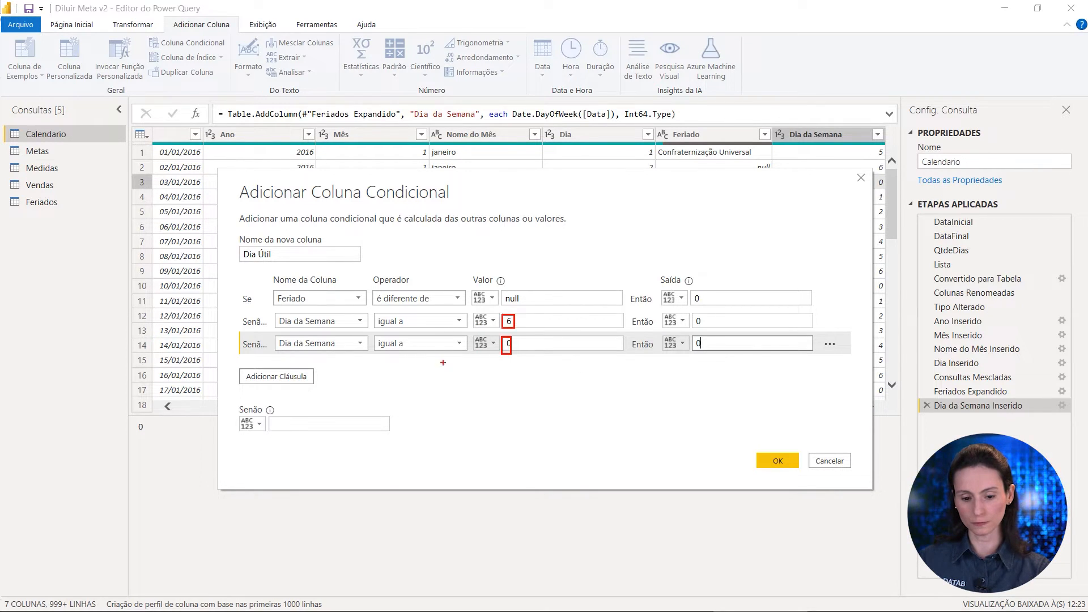
left_click(368, 422)
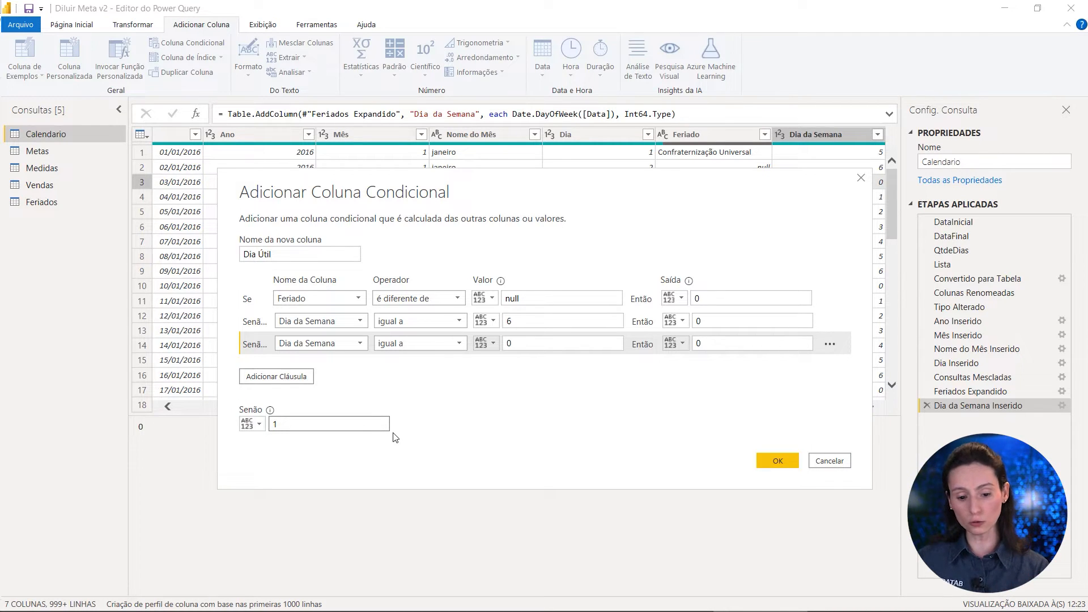
left_click(777, 461)
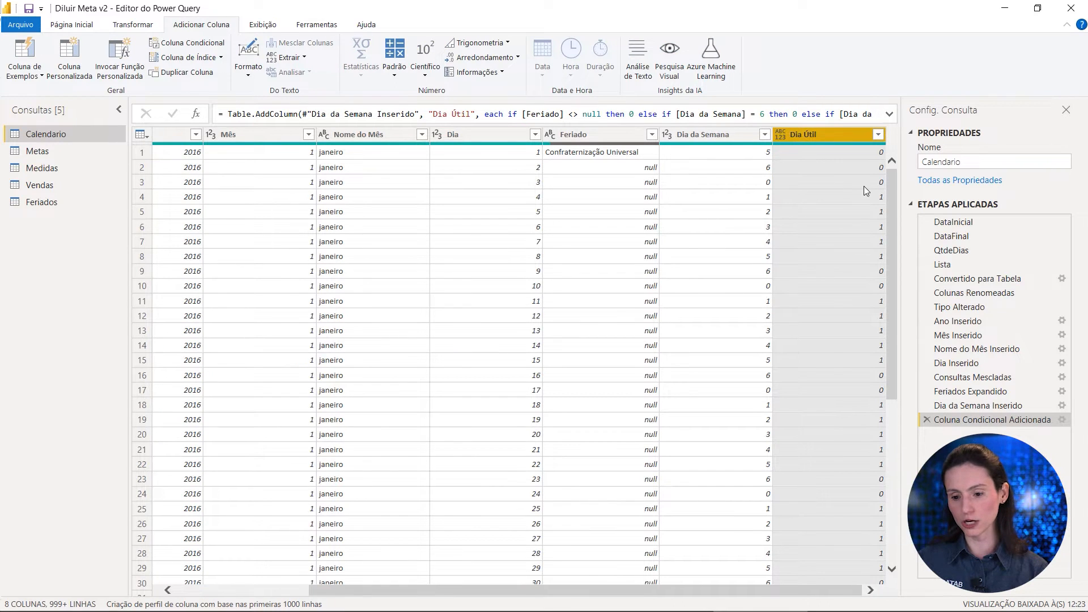
- Check the Dia Útil values in the first ten rows against the Feriado and Dia da Semana columns
left_click(869, 181)
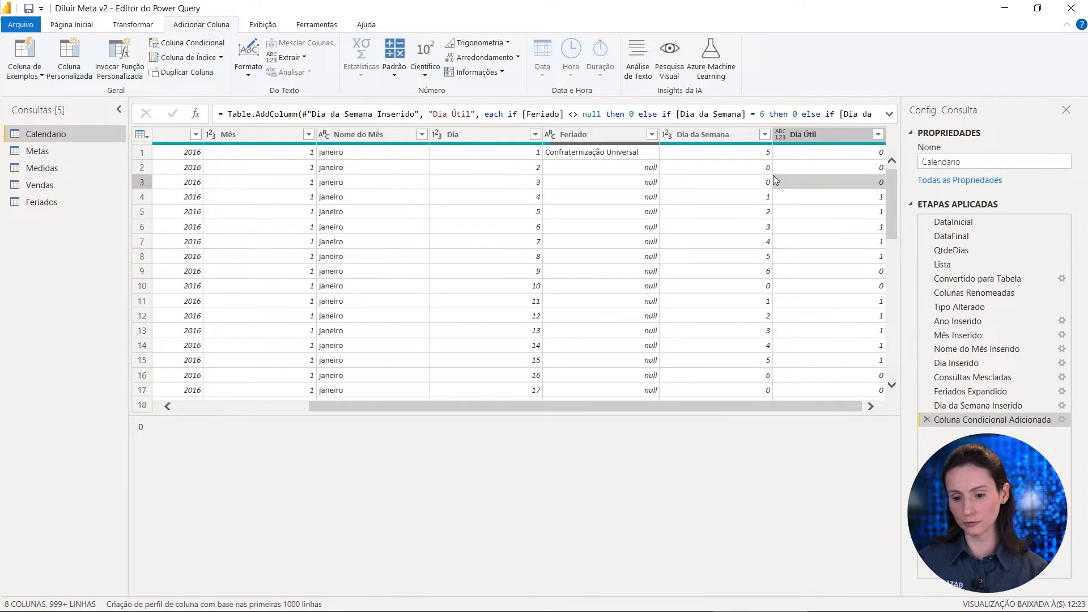
left_click(647, 155)
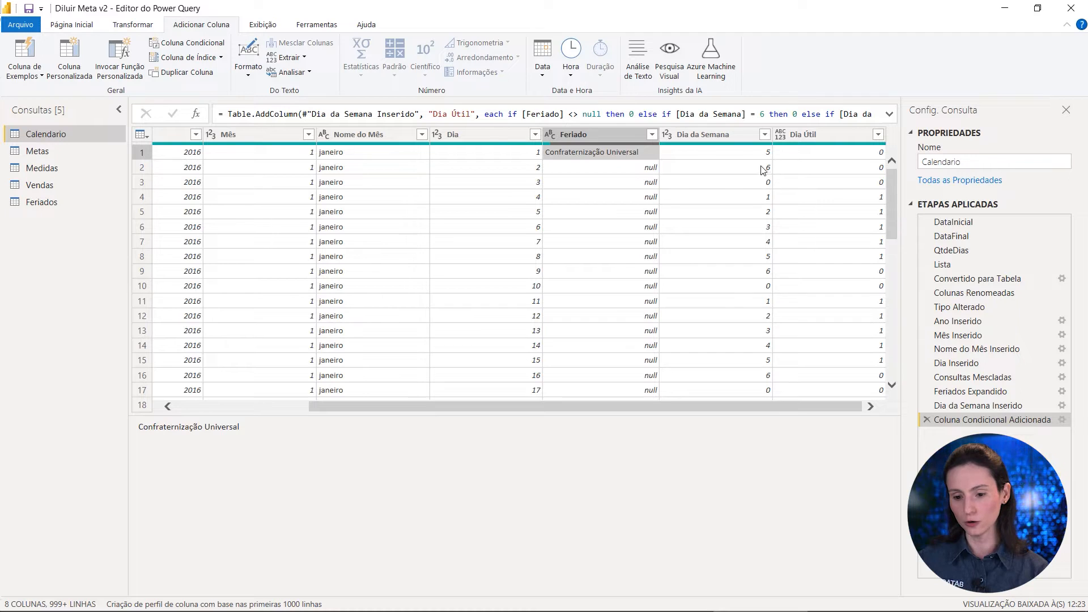
left_click(761, 167)
left_click(766, 183)
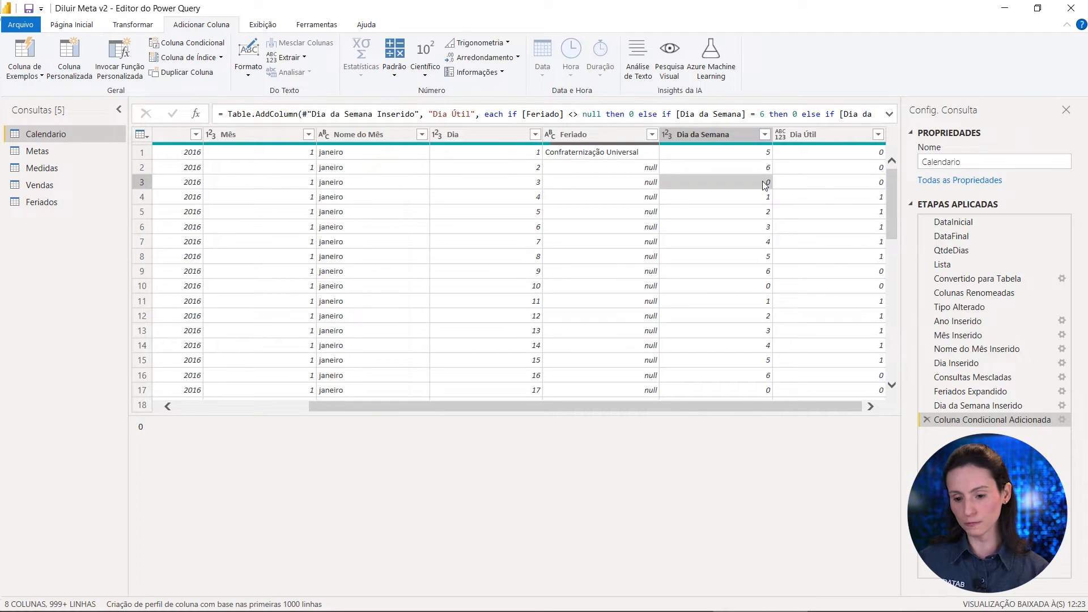
left_click(830, 197)
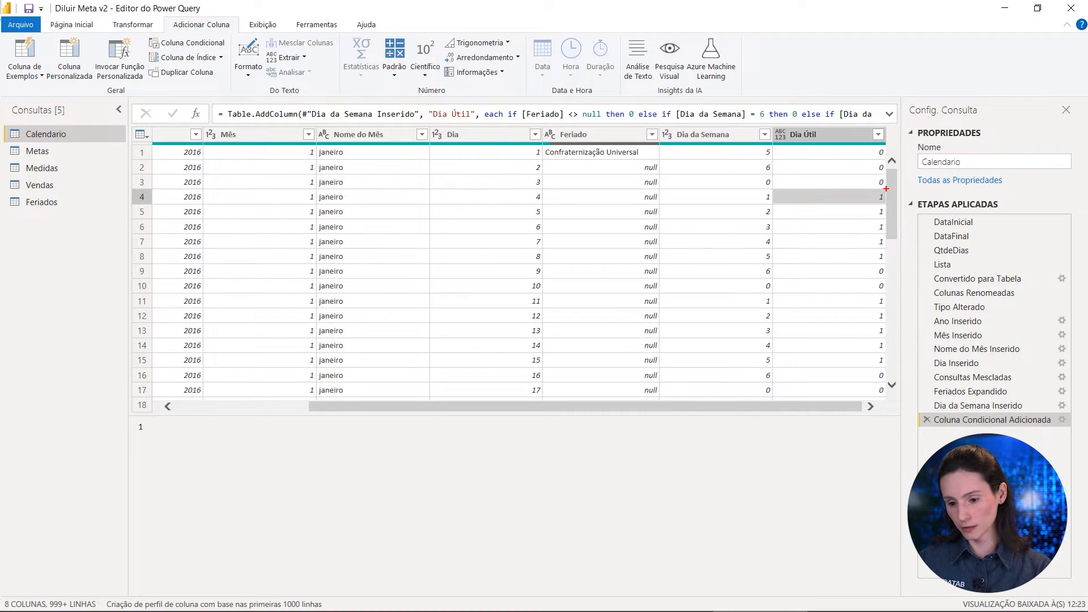
left_click_drag(885, 189, 878, 264)
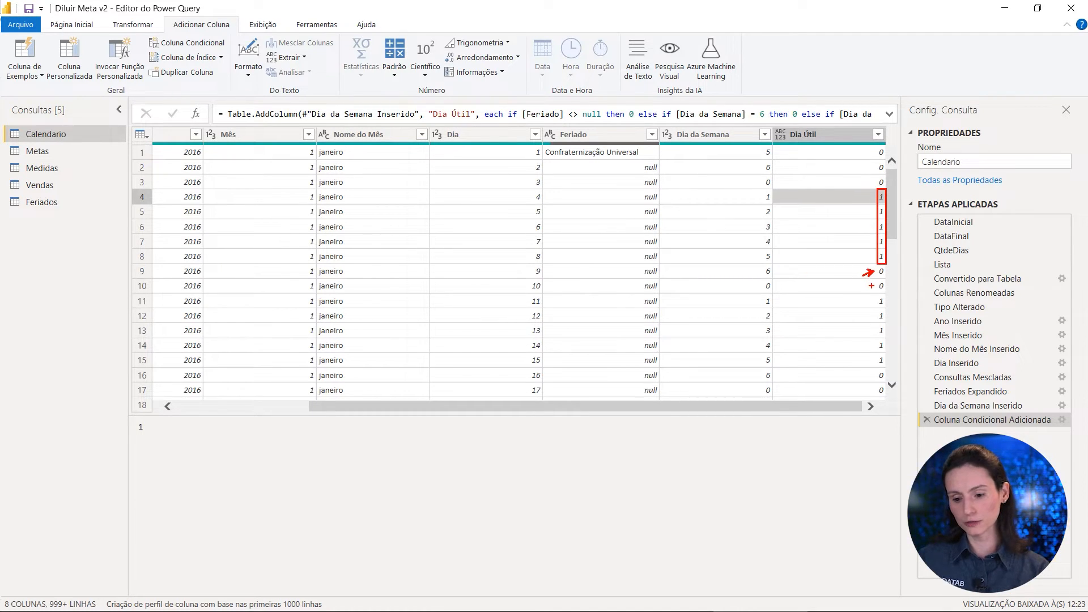
left_click_drag(857, 291, 873, 286)
key("Escape")
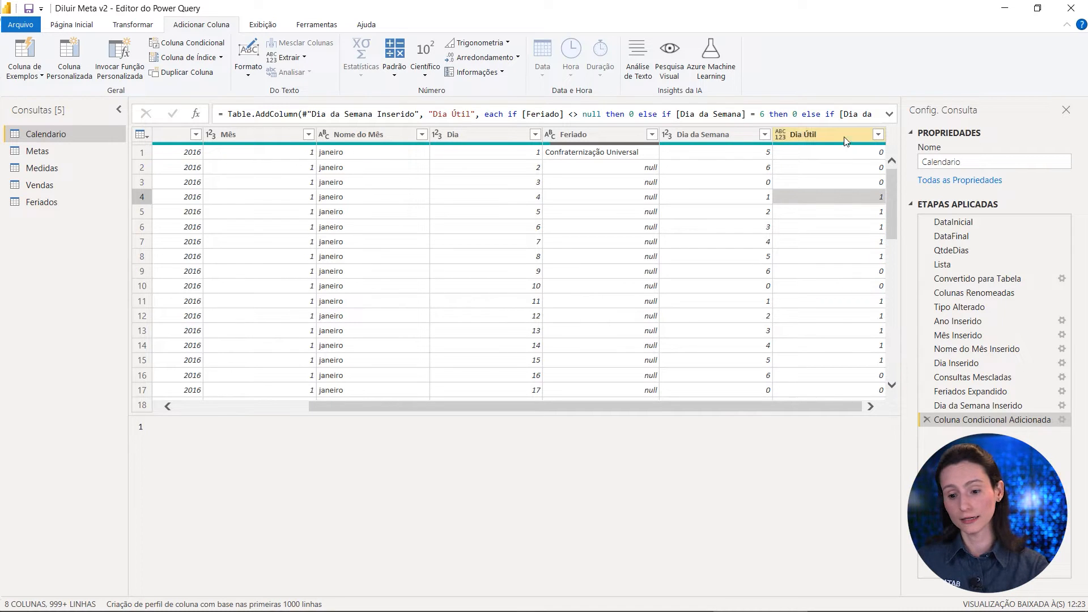
- Change the data type of the Dia Útil column to whole number
left_click(786, 134)
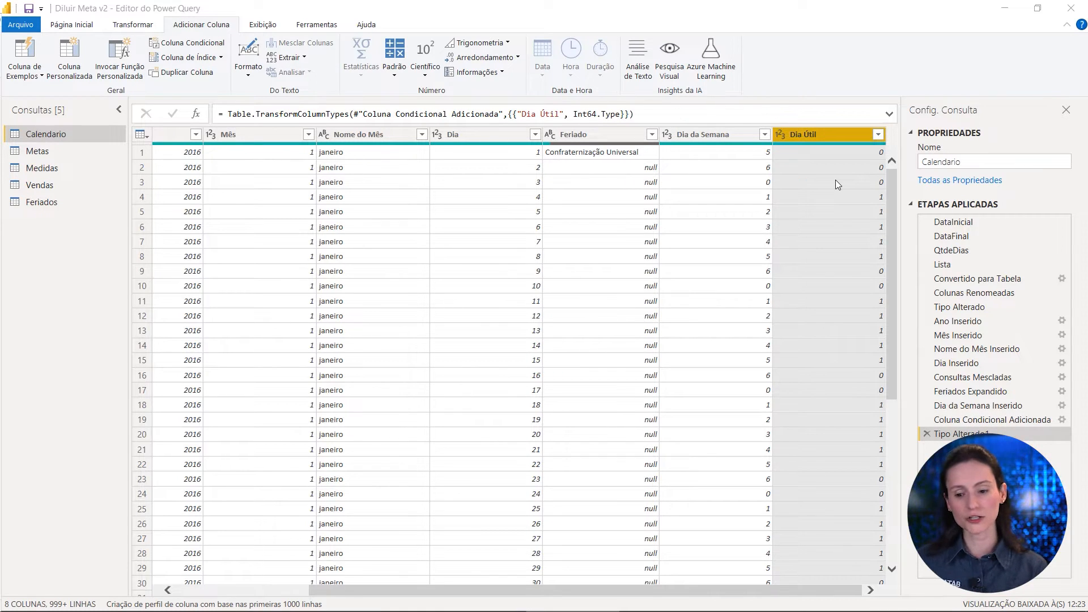
- Examine the Ano, Mês and Vl.Meta values in the first rows of the Metas query to see how targets are recorded
left_click(121, 152)
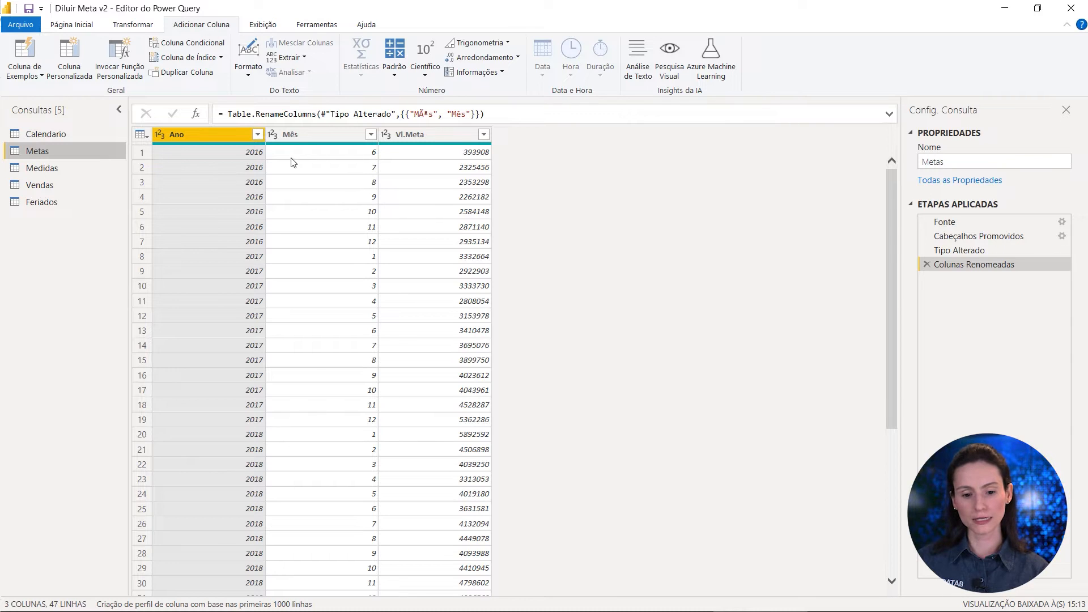
left_click(453, 158)
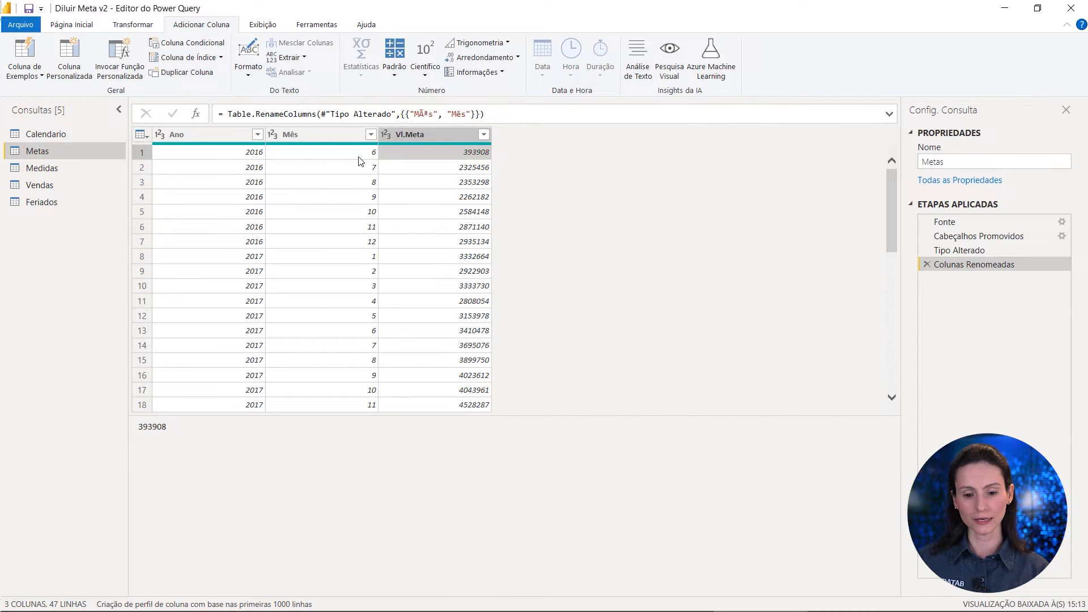
left_click(358, 161)
left_click(262, 161)
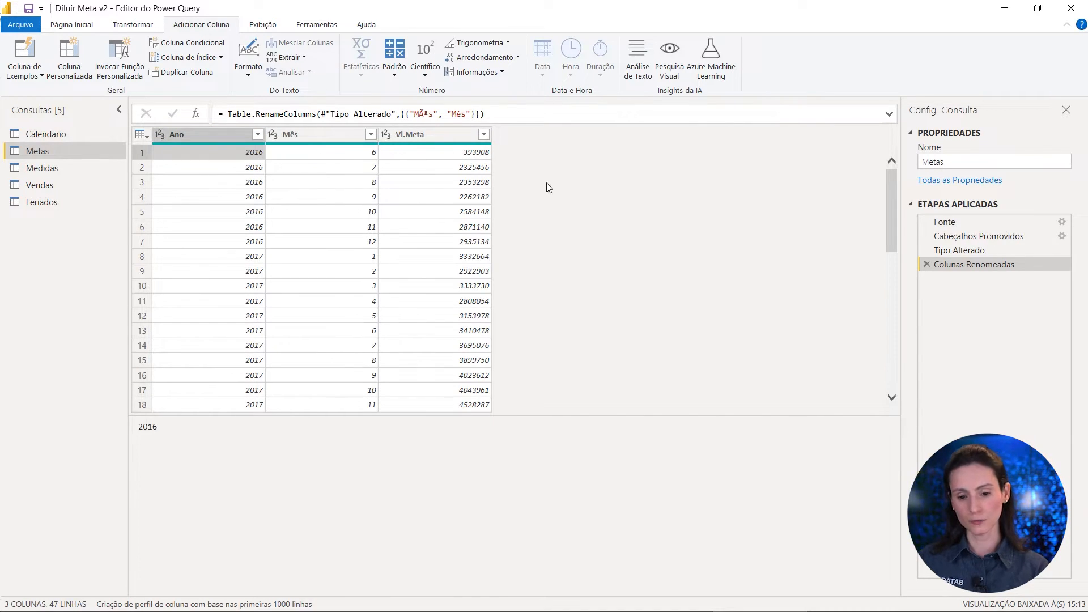
left_click(411, 168)
left_click(278, 170)
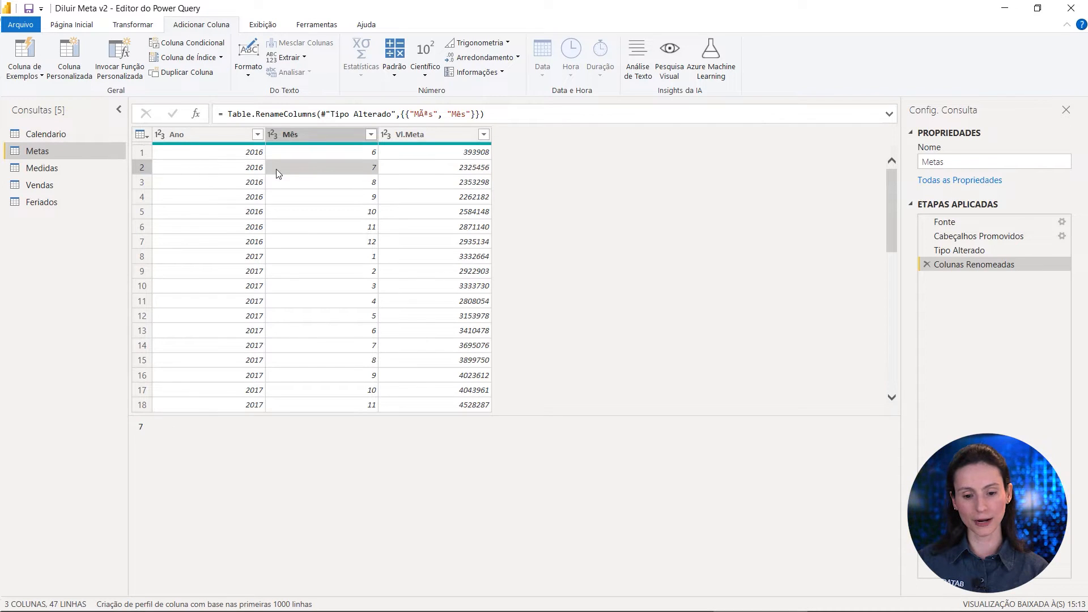
left_click(258, 169)
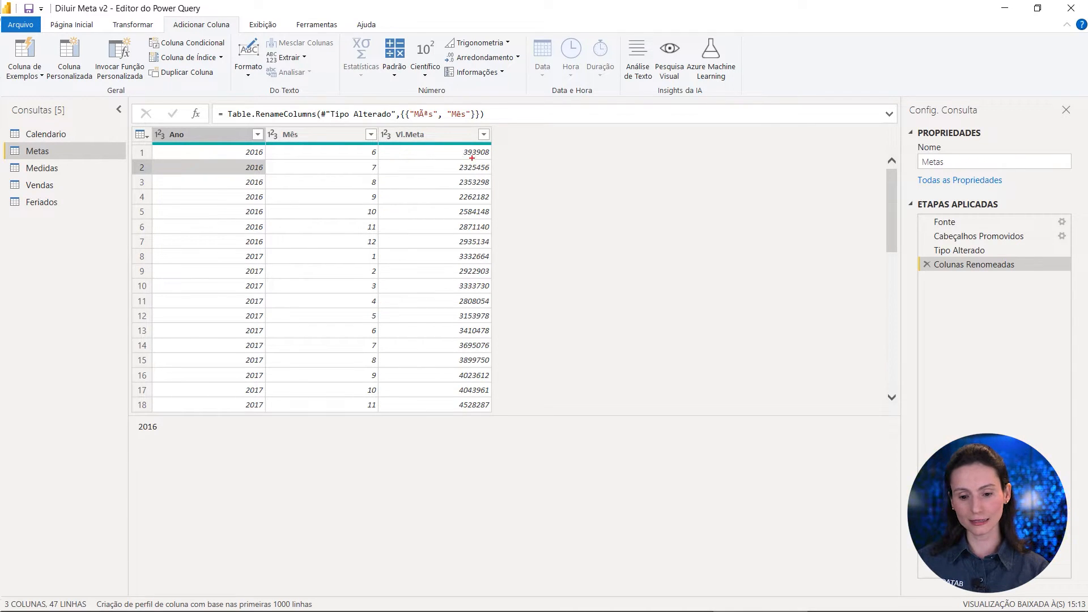
left_click_drag(491, 161, 149, 147)
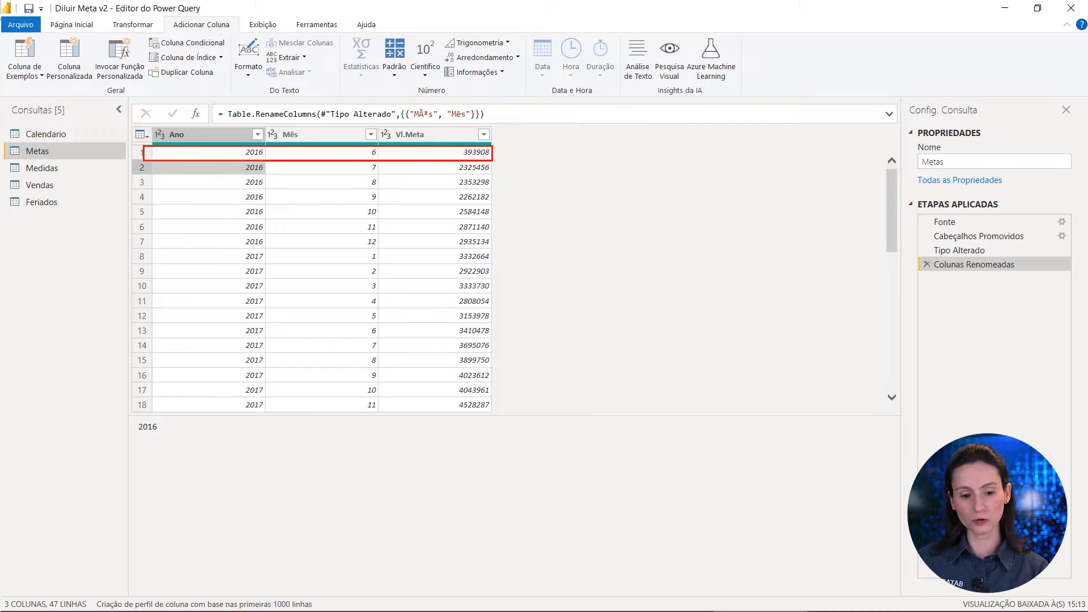
left_click_drag(362, 141, 351, 102)
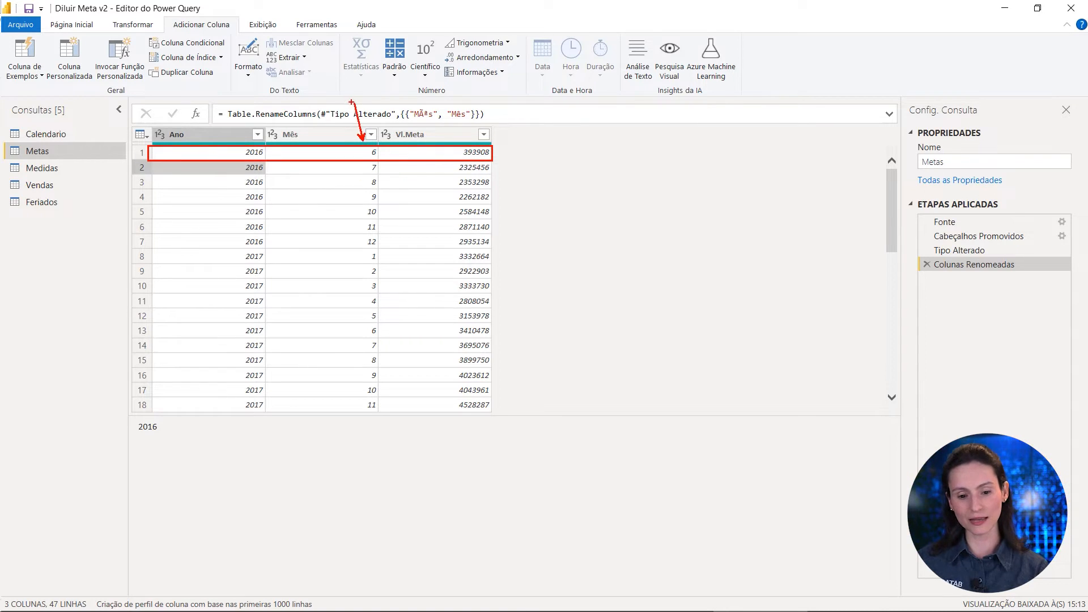
left_click_drag(241, 135, 216, 74)
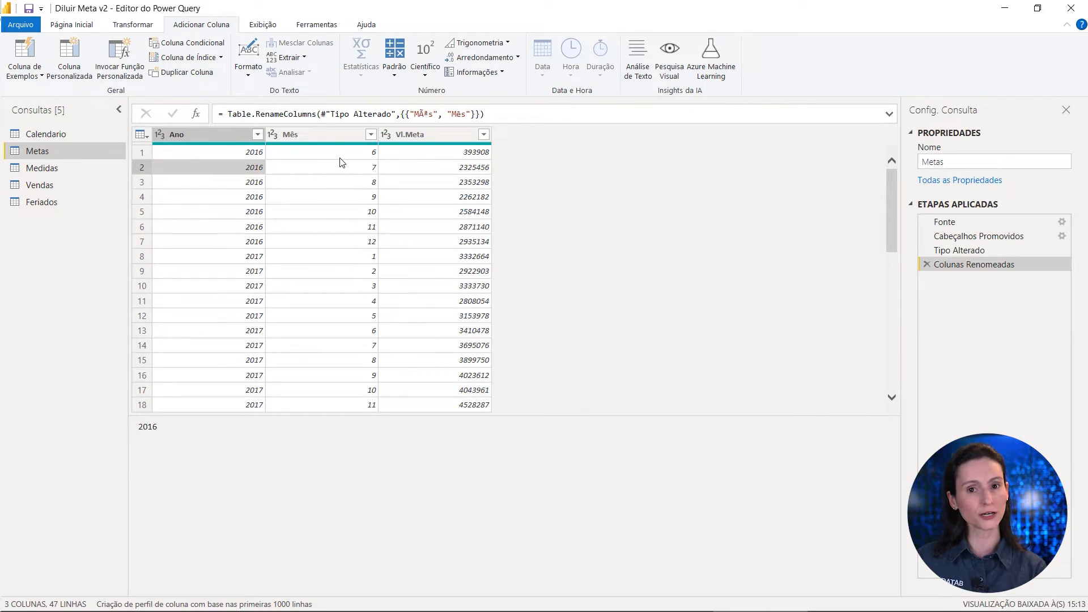
- Create a reference of the Calendario query and rename it QtdDias
left_click(83, 138)
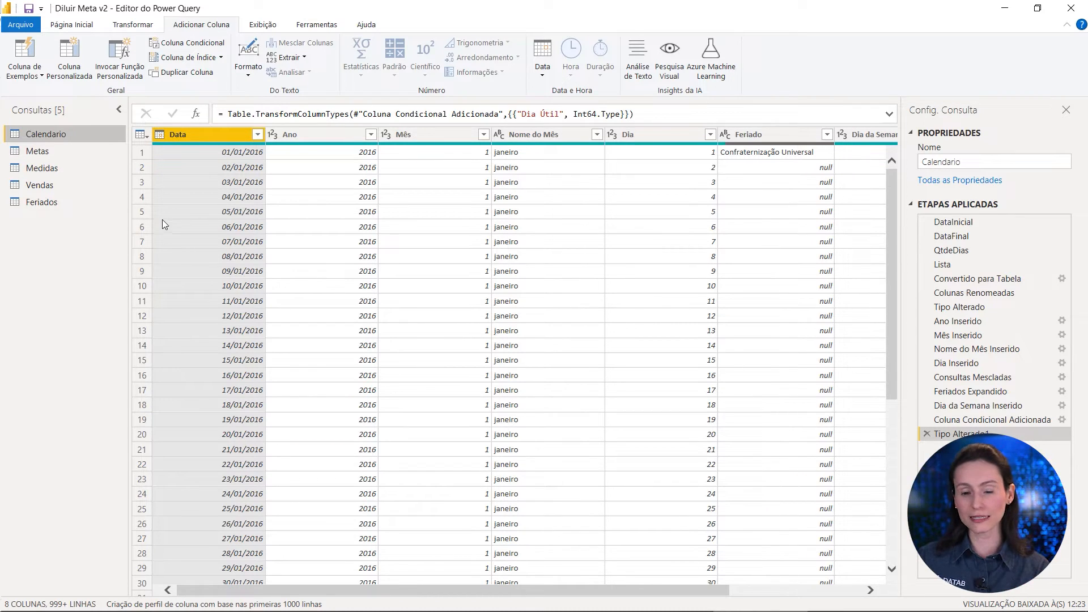
right_click(54, 135)
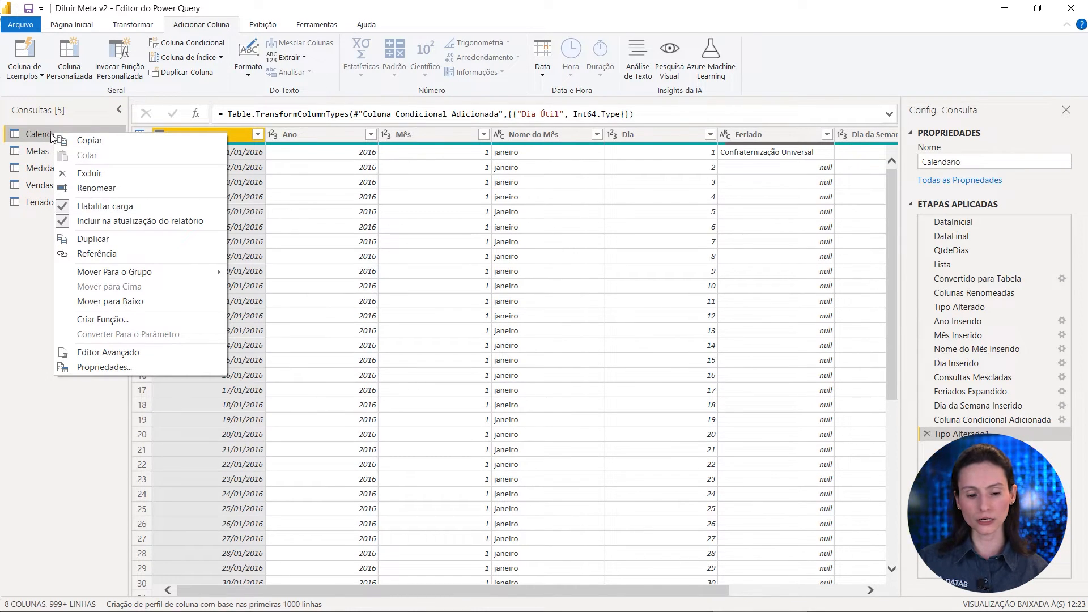
left_click(117, 255)
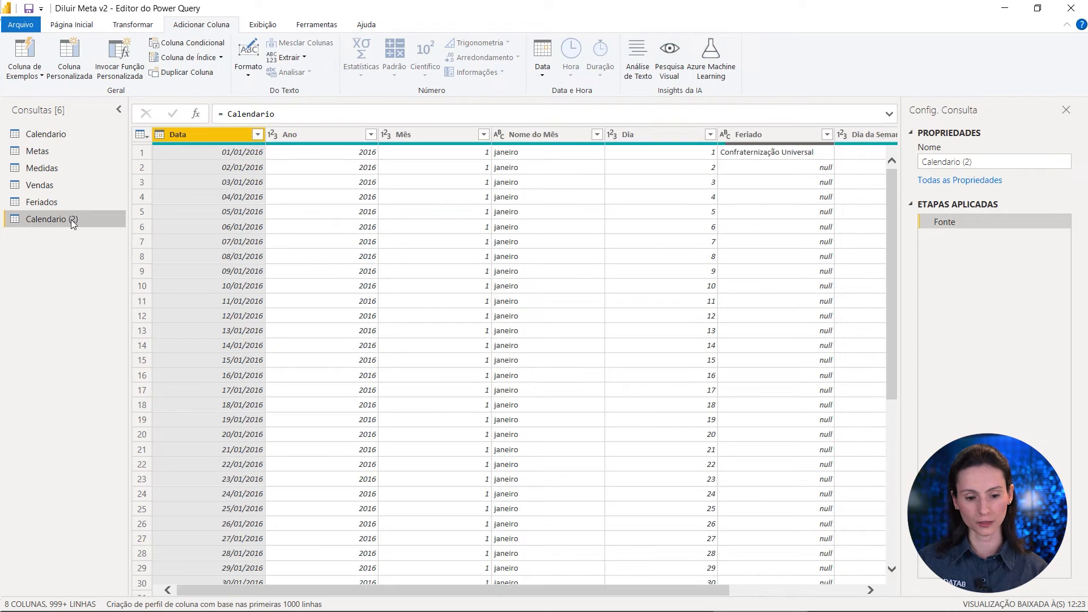
double_click(74, 219)
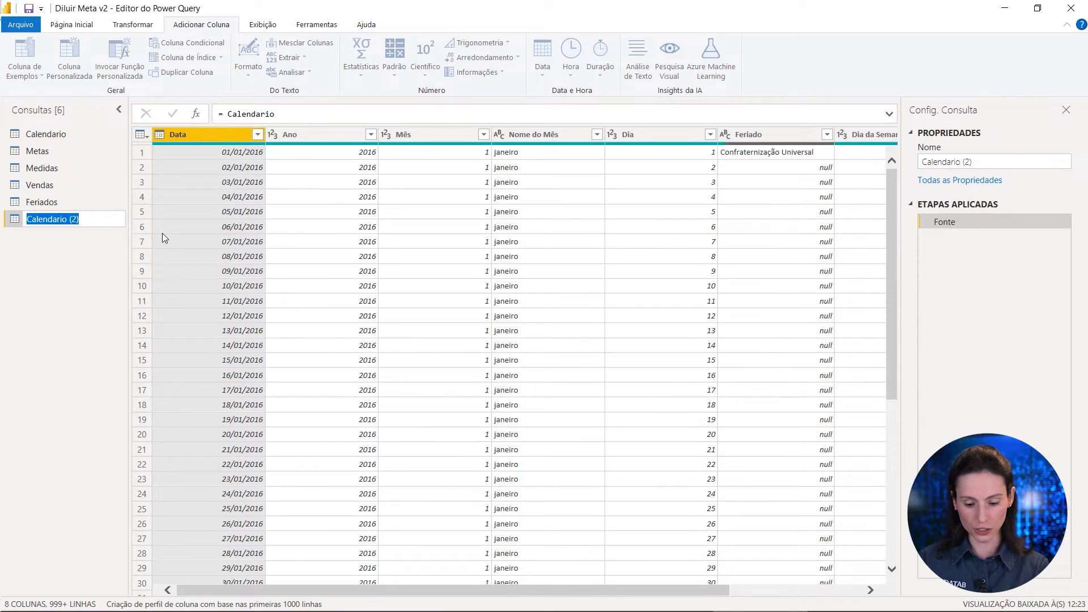
type("QtdDias")
key("Return")
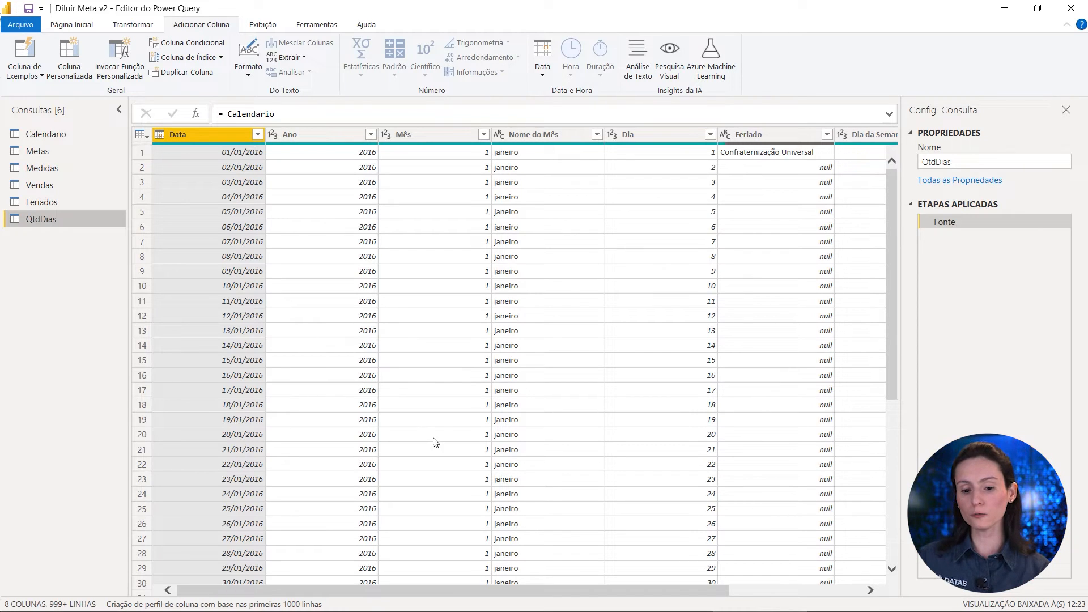
- Review the Ano and Mês columns of QtdDias and the month calculations offered for the Data column, including Dias do Mês
left_click(344, 134)
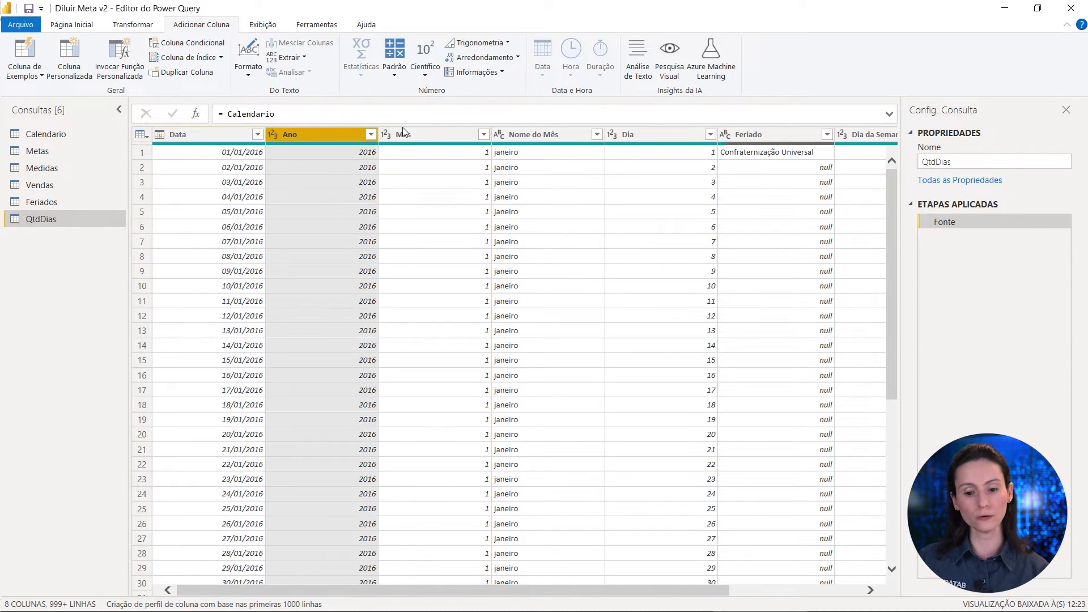
left_click(409, 135)
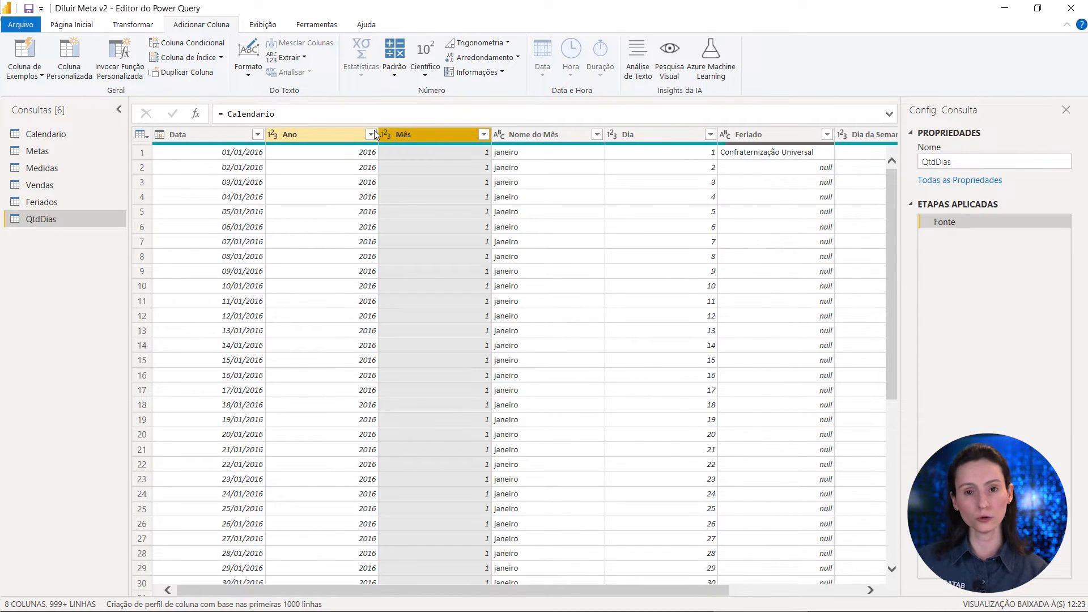
left_click(199, 141)
left_click(539, 71)
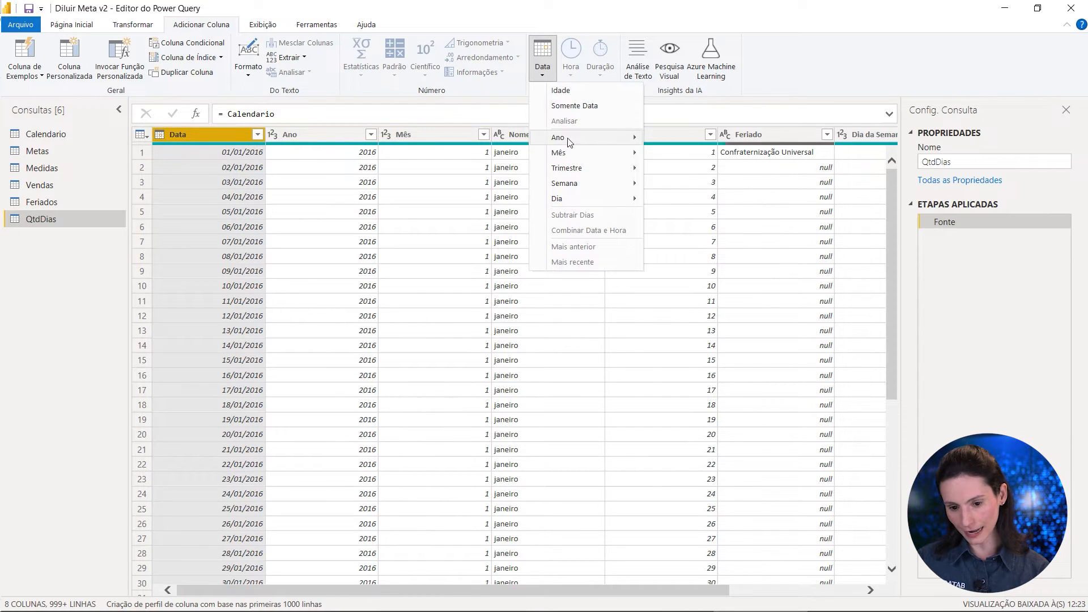
mouse_move(589, 154)
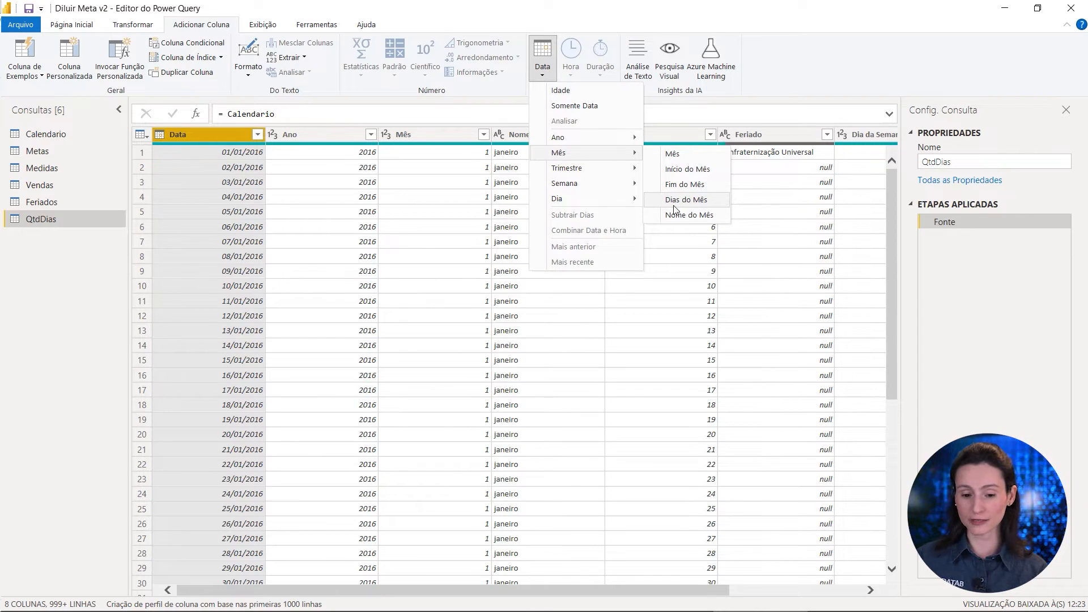
left_click(248, 167)
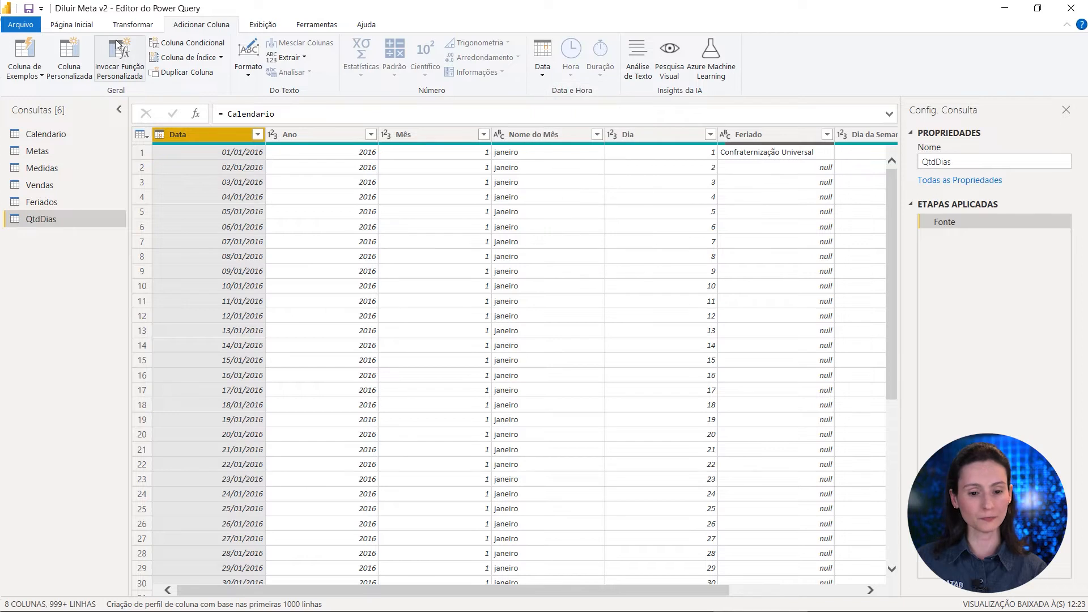
- Set up an advanced grouping of the QtdDias query by the Ano and Mês columns
left_click(87, 24)
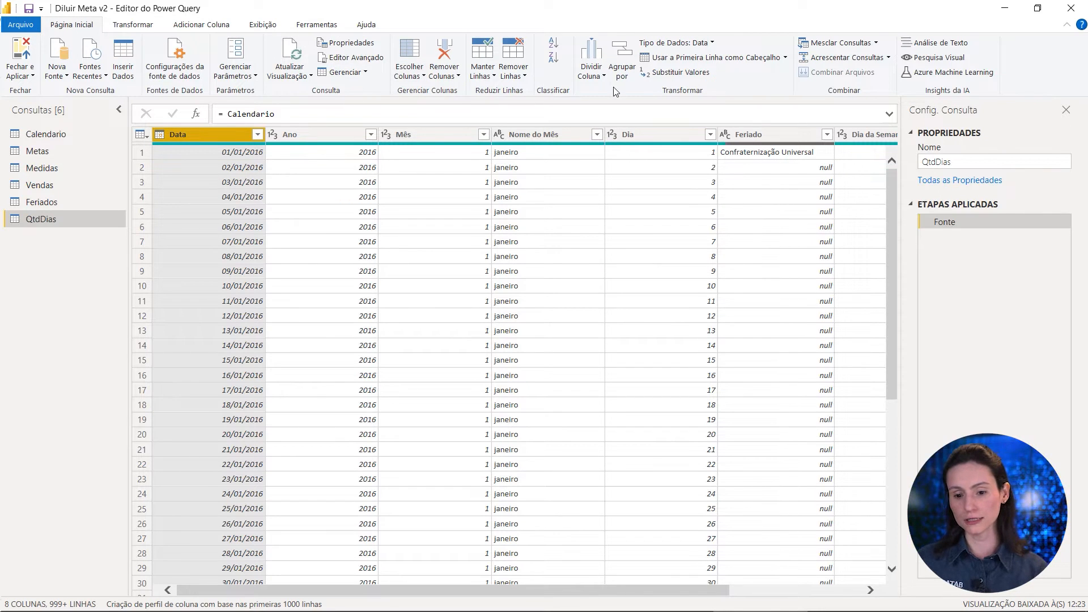
left_click(622, 60)
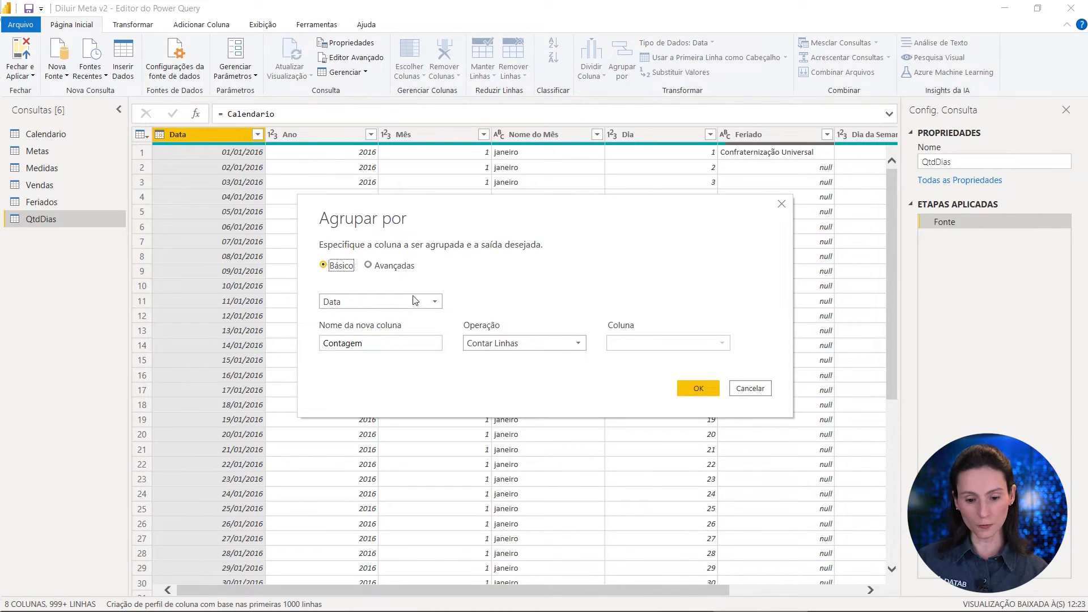
left_click(382, 301)
left_click(381, 331)
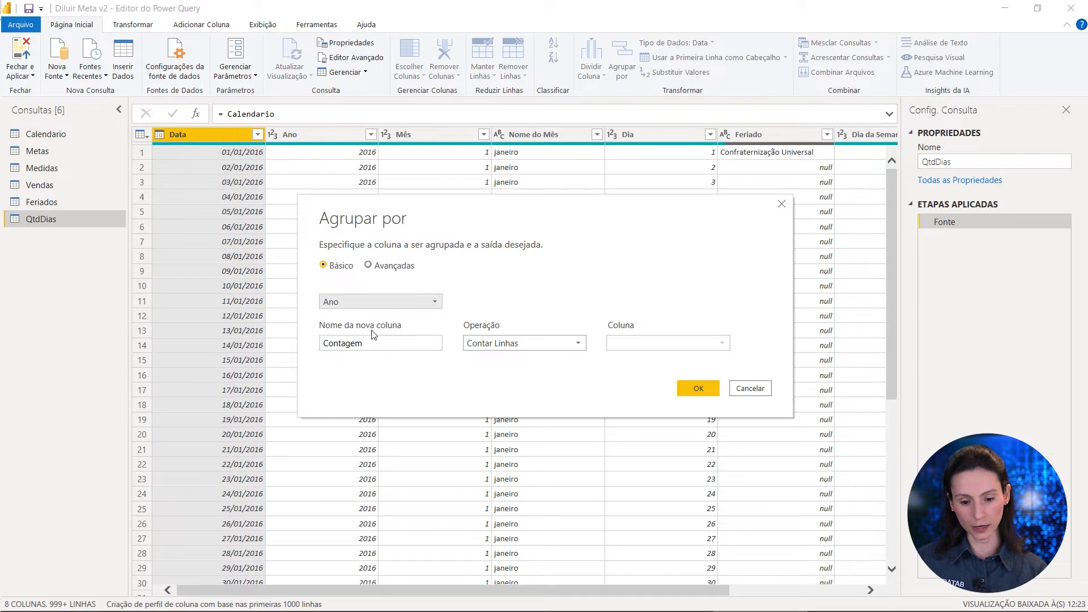
left_click(369, 264)
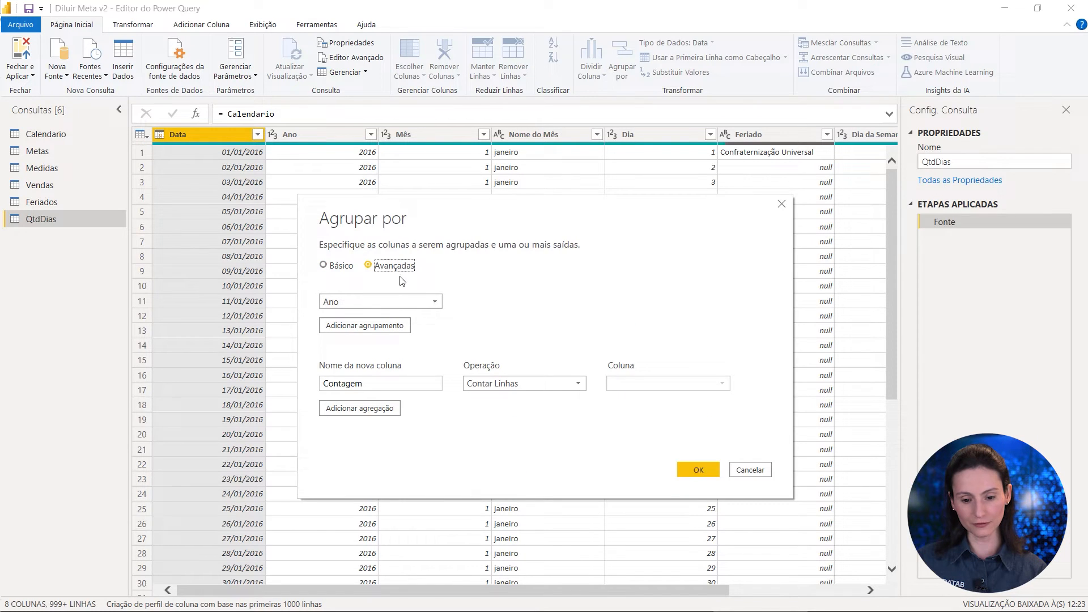
left_click(383, 325)
left_click(385, 326)
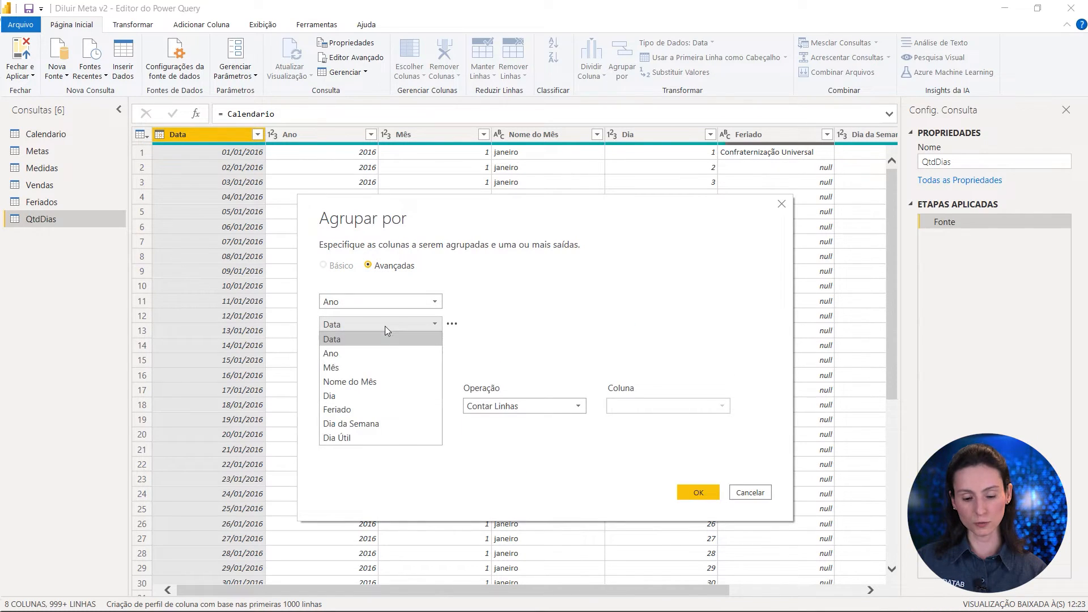
left_click(385, 366)
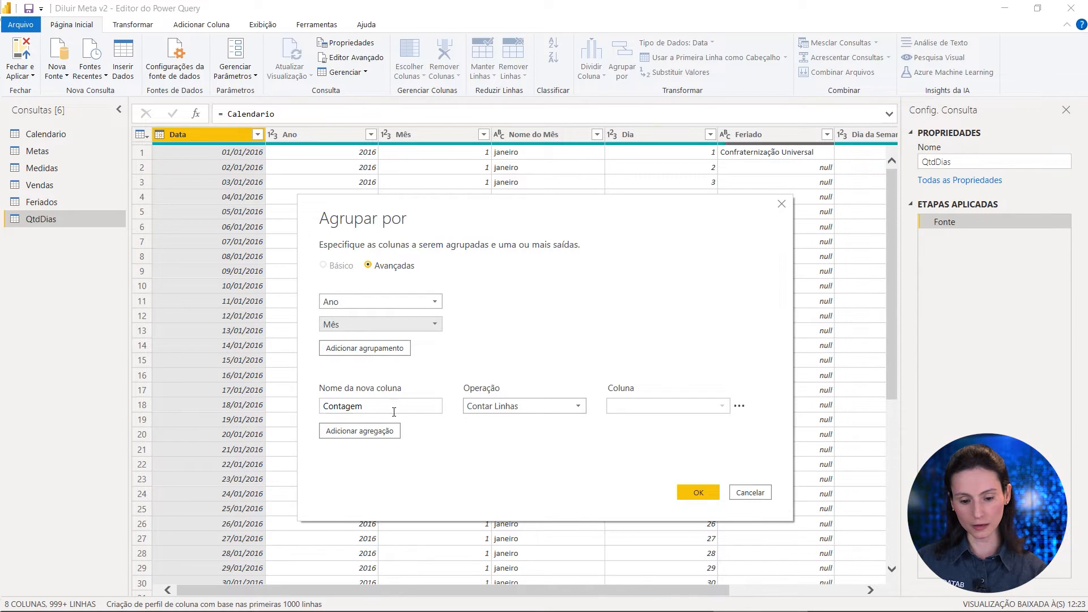
- Name the grouping's aggregated column Tabela and set its operation to Todas as Linhas
left_click_drag(396, 406, 307, 412)
type("Tabela")
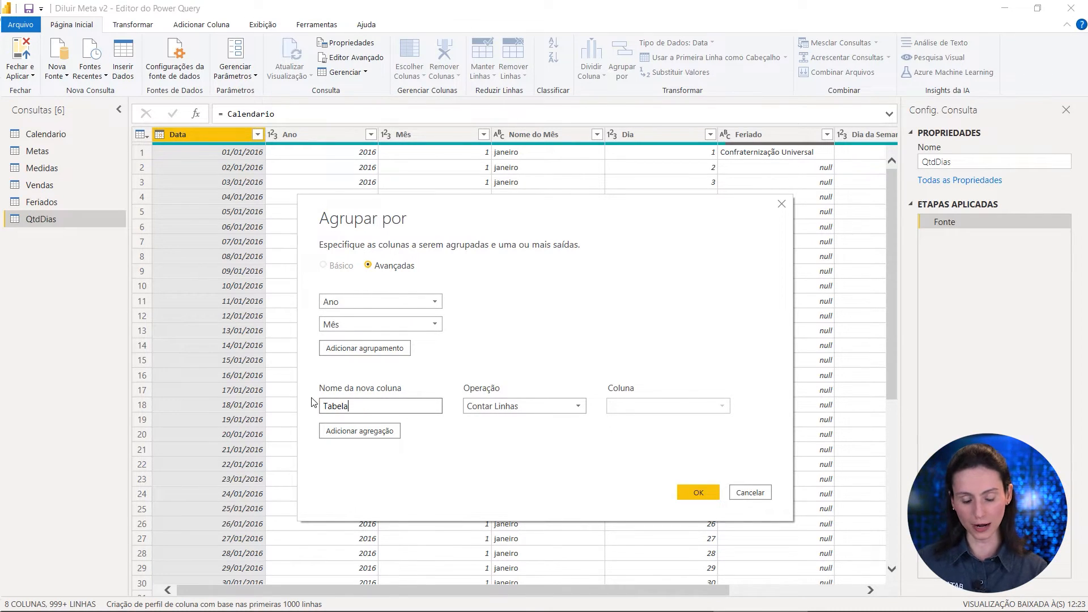
left_click(507, 405)
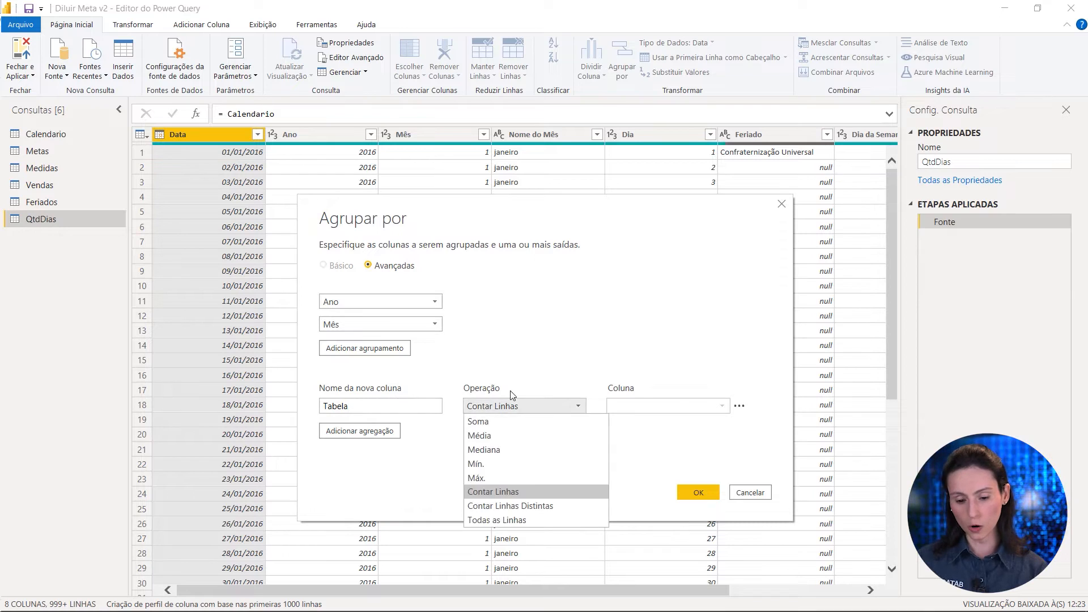
left_click(491, 520)
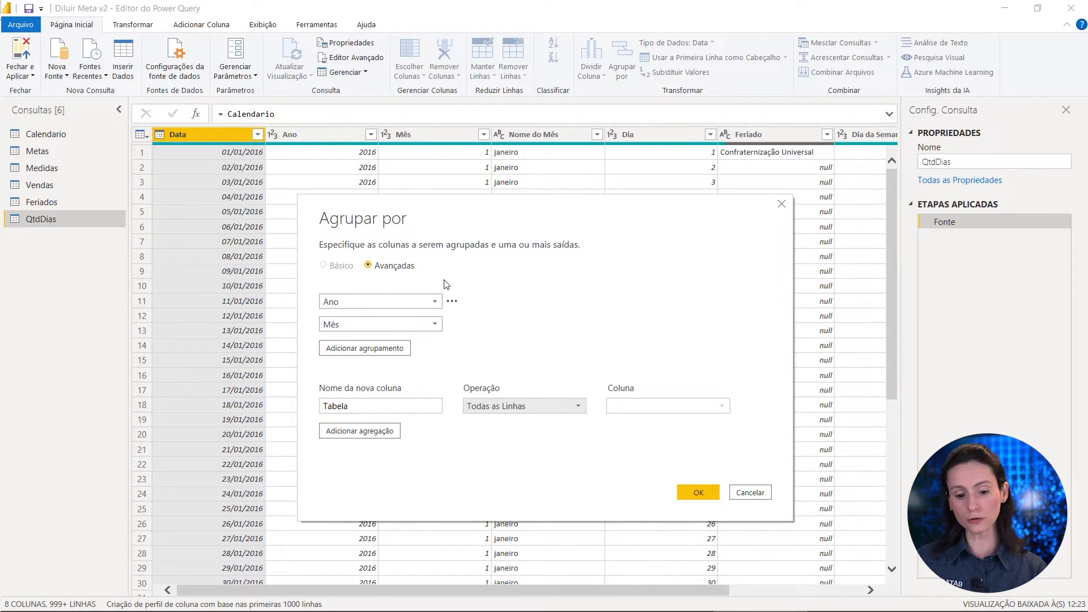
- Add Dia Útil as a third grouping column and apply the grouping
left_click(369, 350)
left_click(368, 350)
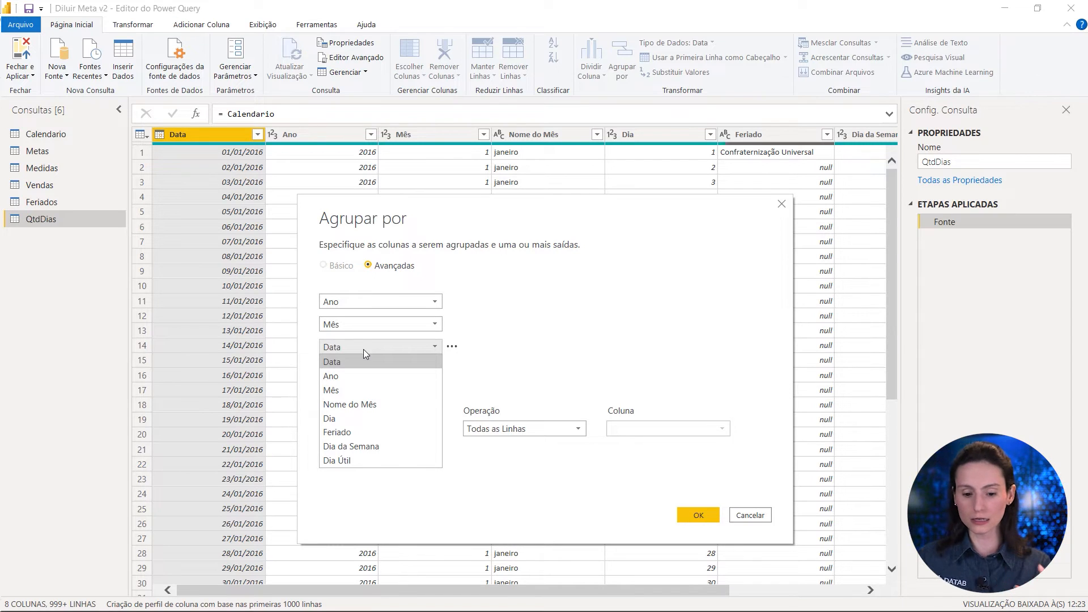
left_click(369, 459)
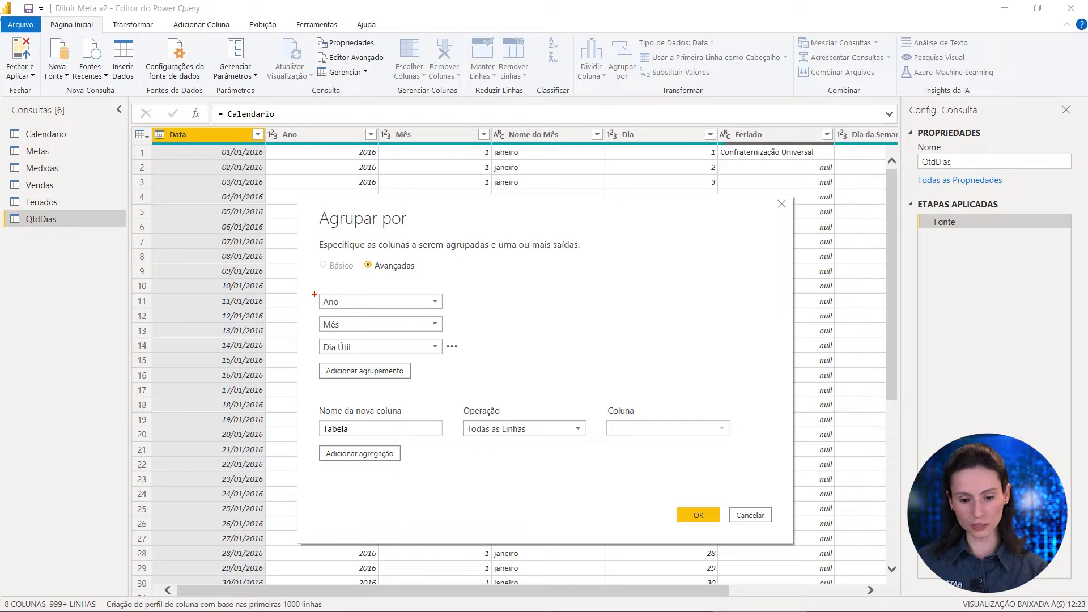
left_click_drag(313, 291, 457, 359)
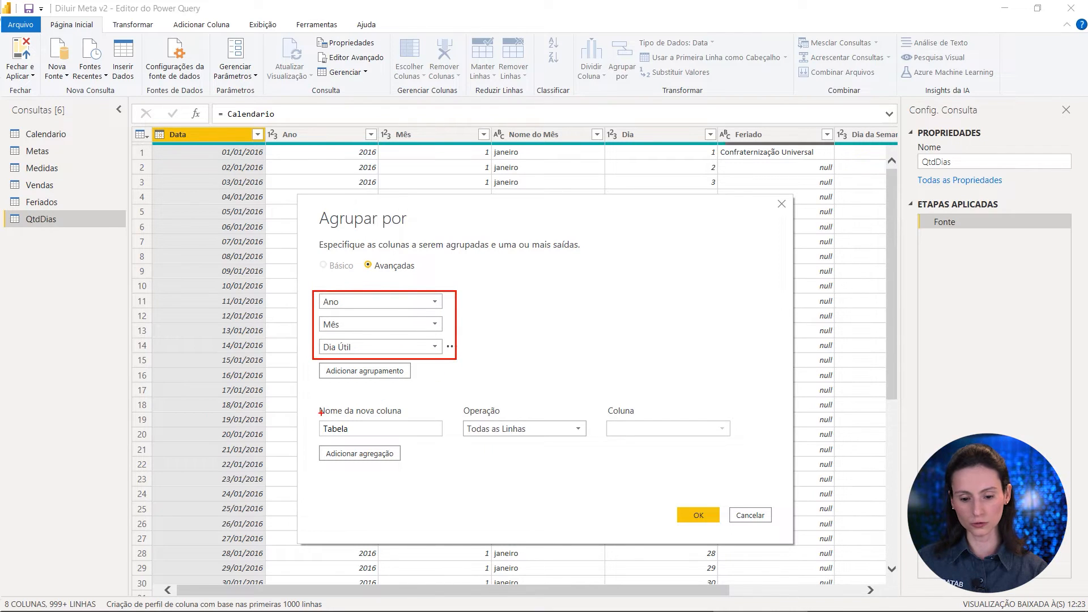
mouse_move(286, 389)
left_mouse_down()
mouse_move(544, 463)
mouse_move(589, 452)
left_mouse_up()
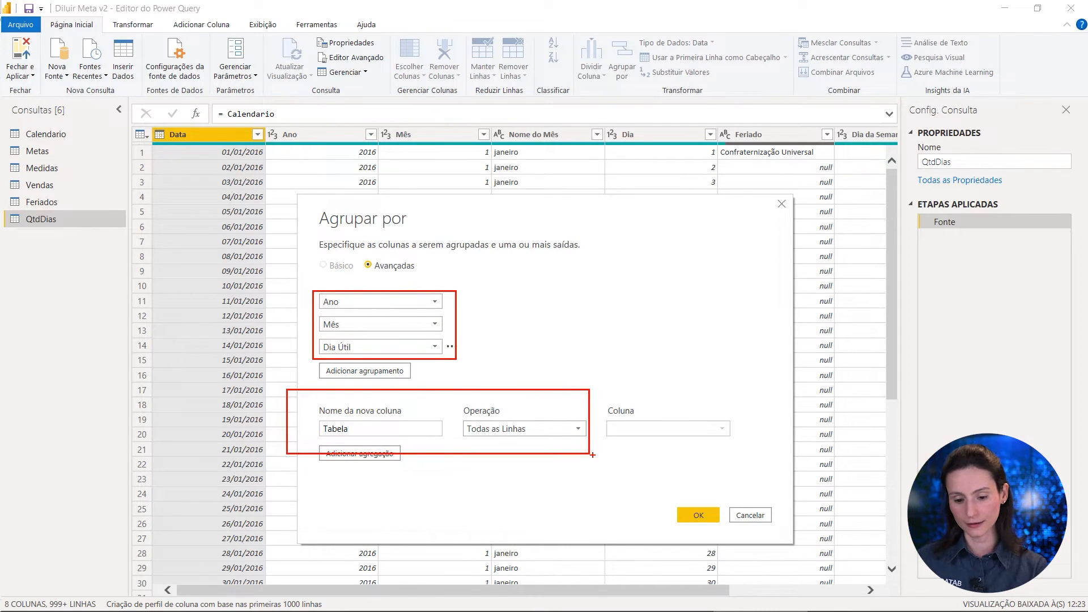
key("Escape")
left_click(689, 513)
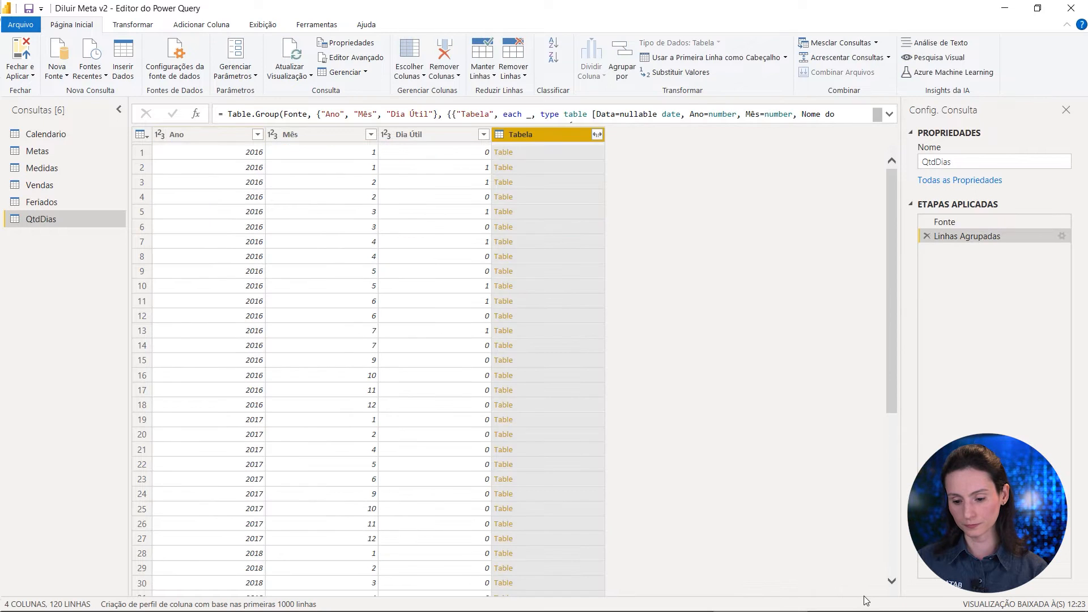
- Compare the nested tables in the Tabela column for Dia Útil 0 and 1 in January 2016
left_click(306, 152)
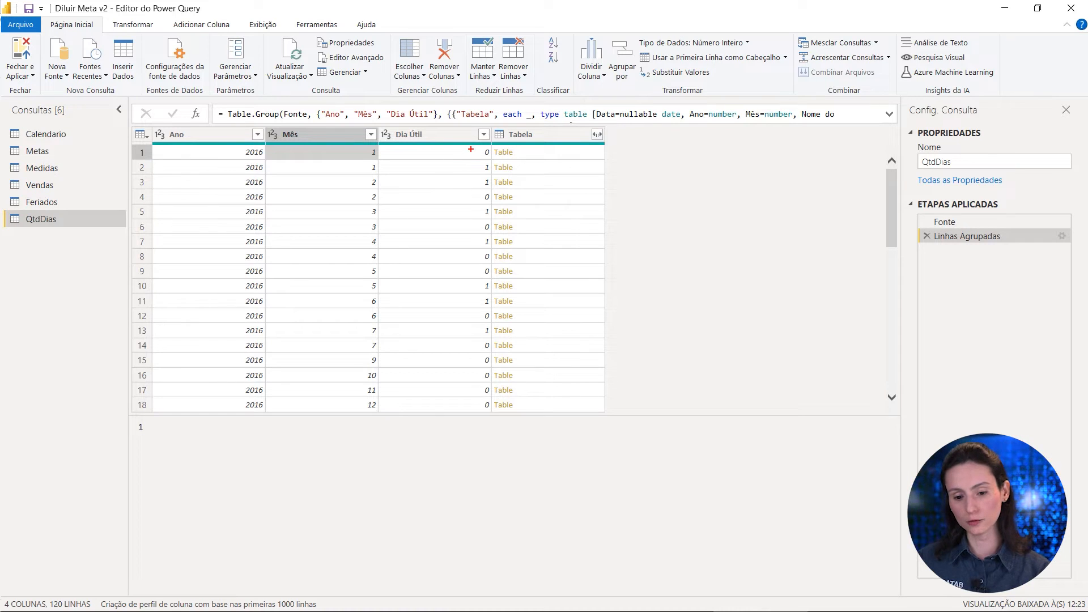
left_click_drag(481, 147, 492, 174)
key("Escape")
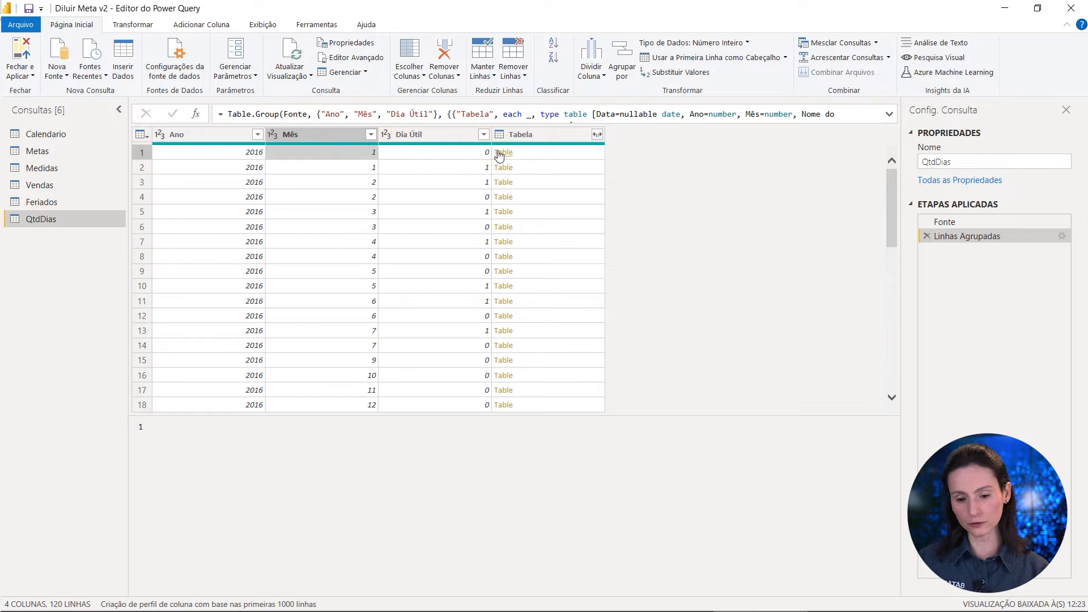
left_click(529, 152)
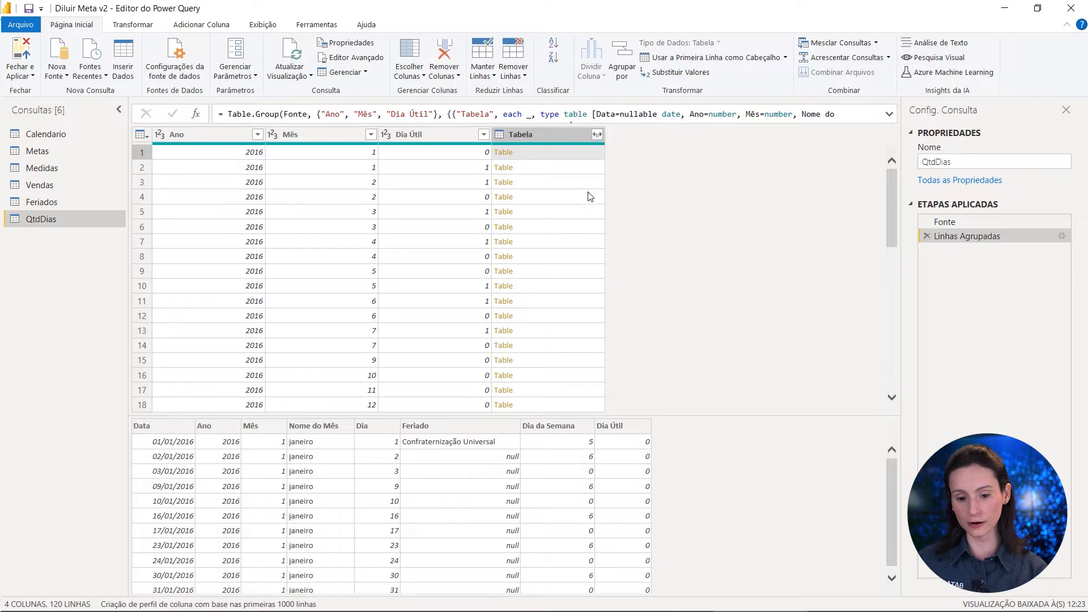
left_click(556, 167)
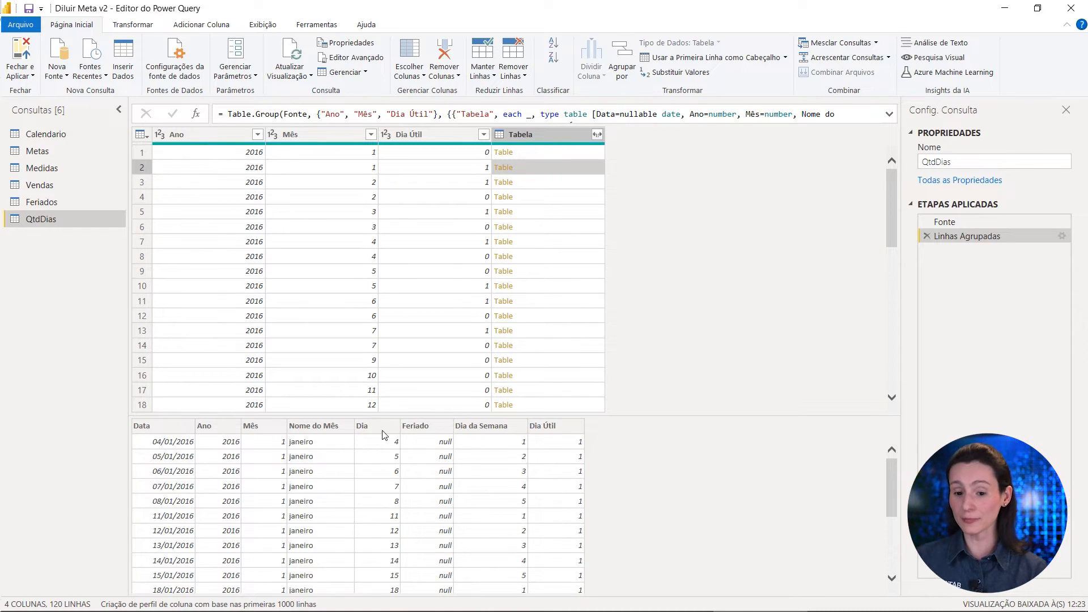
- Filter the Dia Útil column to keep only the rows with value 1
left_click(483, 134)
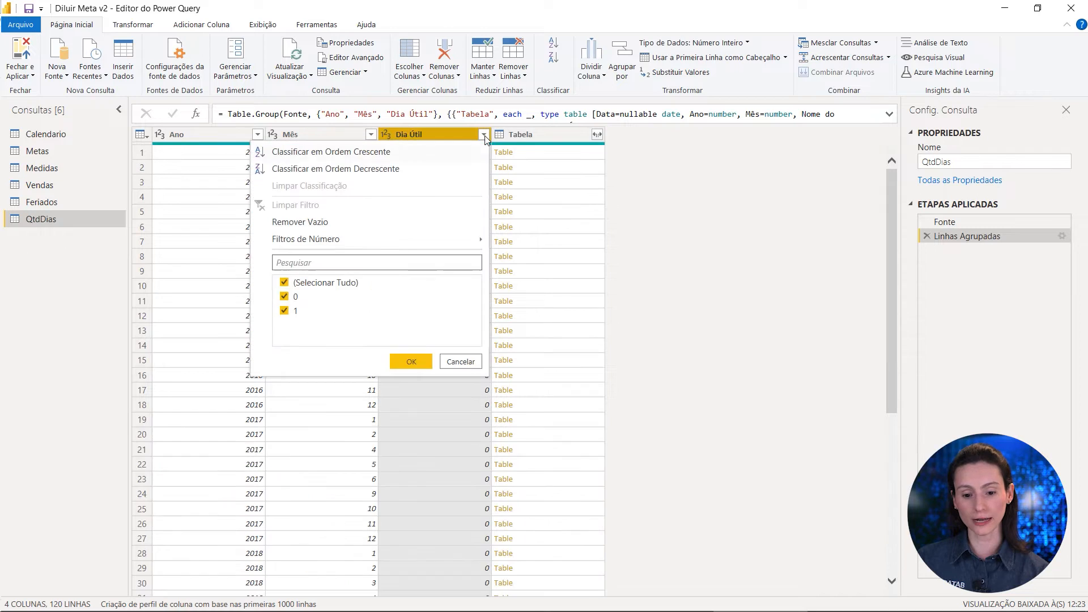
left_click(294, 298)
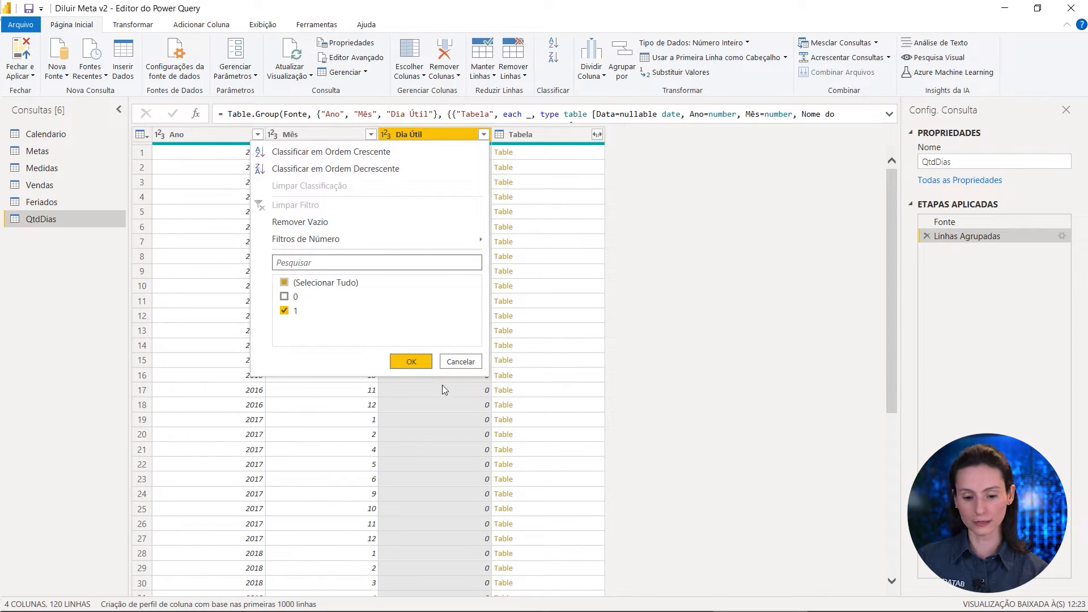
left_click(427, 366)
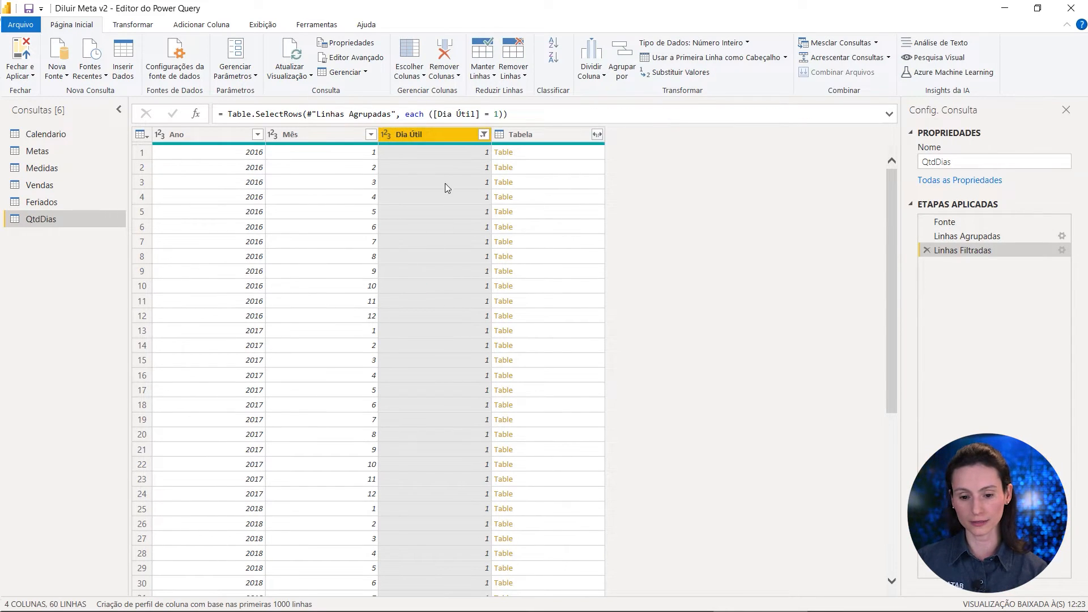
- Review the filtered Ano and Mês rows and examine all dates in the nested table for January 2016
left_click(354, 159)
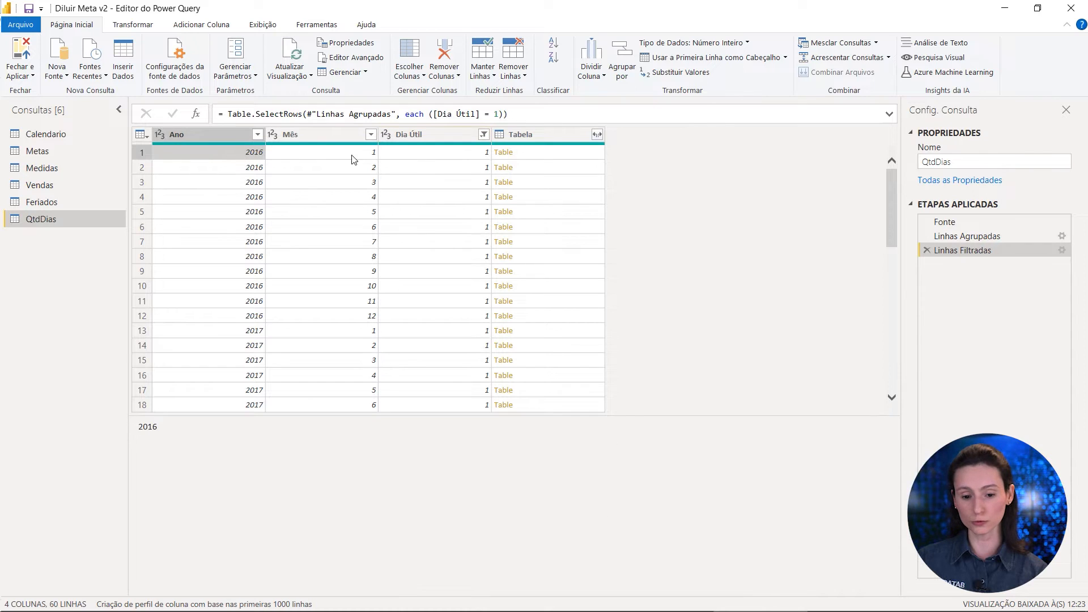
left_click(358, 172)
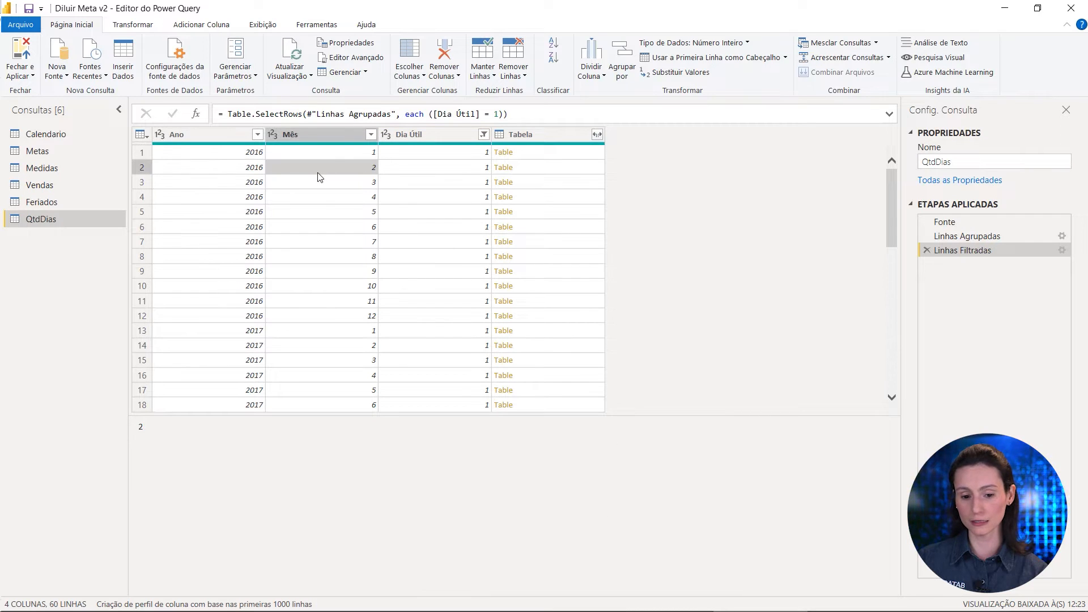
left_click(232, 170)
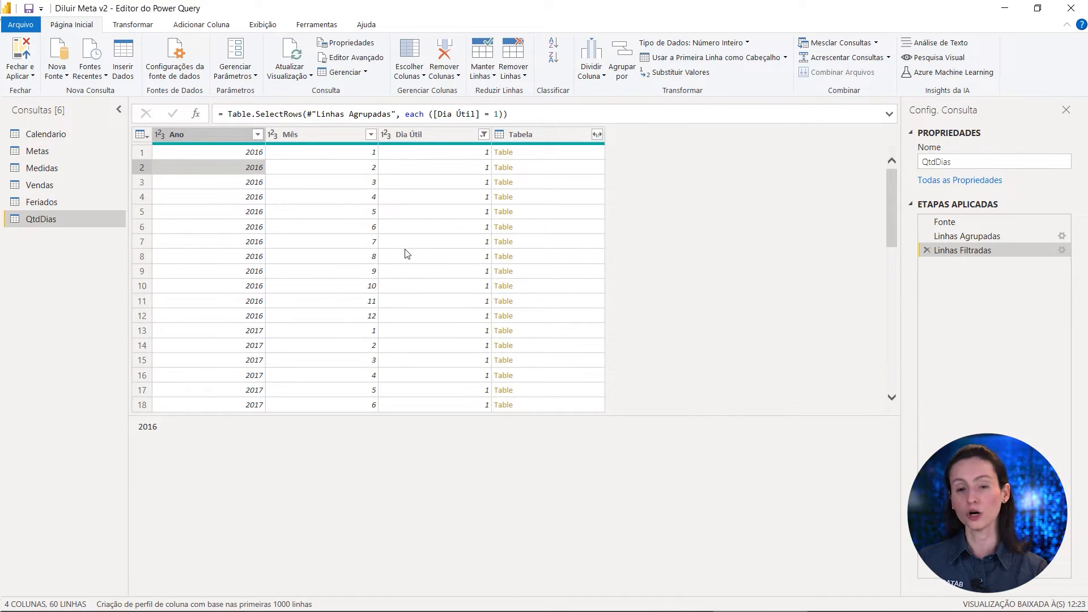
left_click(541, 155)
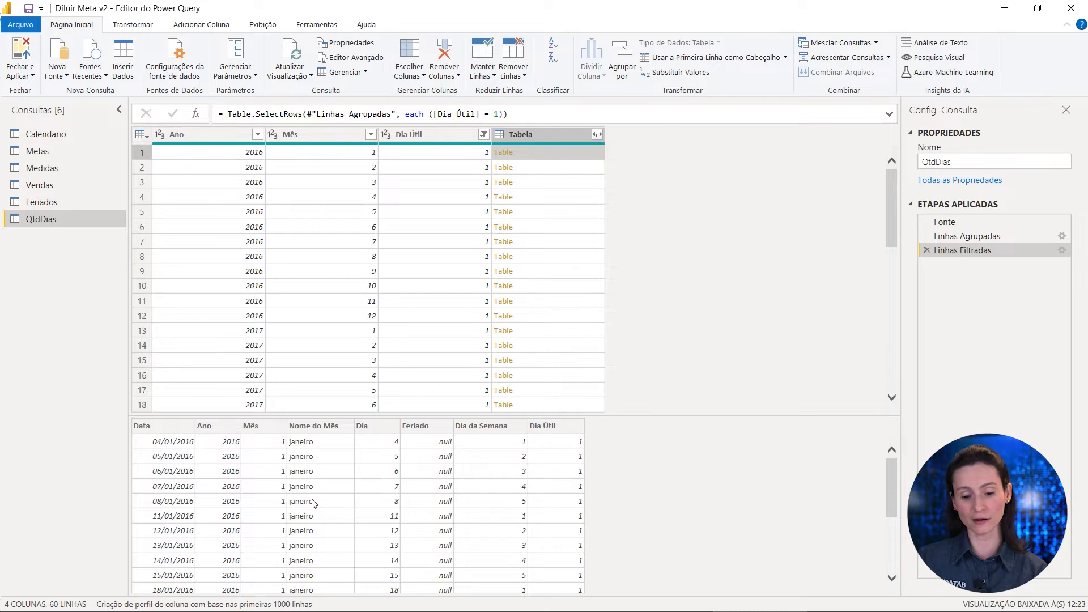
scroll(331, 508, "down", 2)
scroll(383, 474, "down", 1)
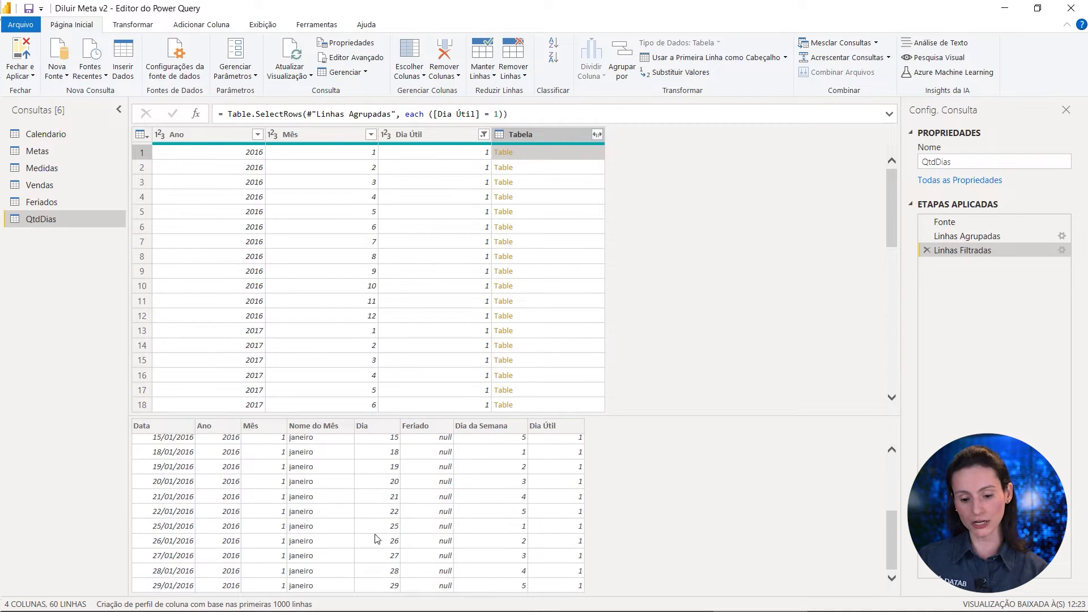
scroll(377, 538, "up", 2)
- Start a custom column in the QtdDias query and name it QtdeDias
left_click(517, 133)
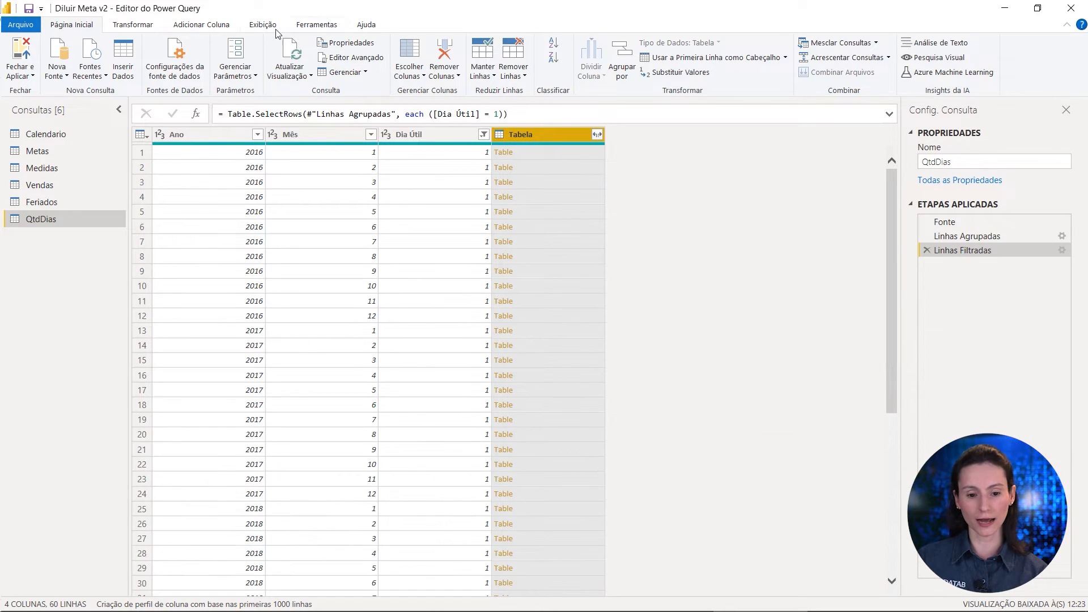
left_click(229, 26)
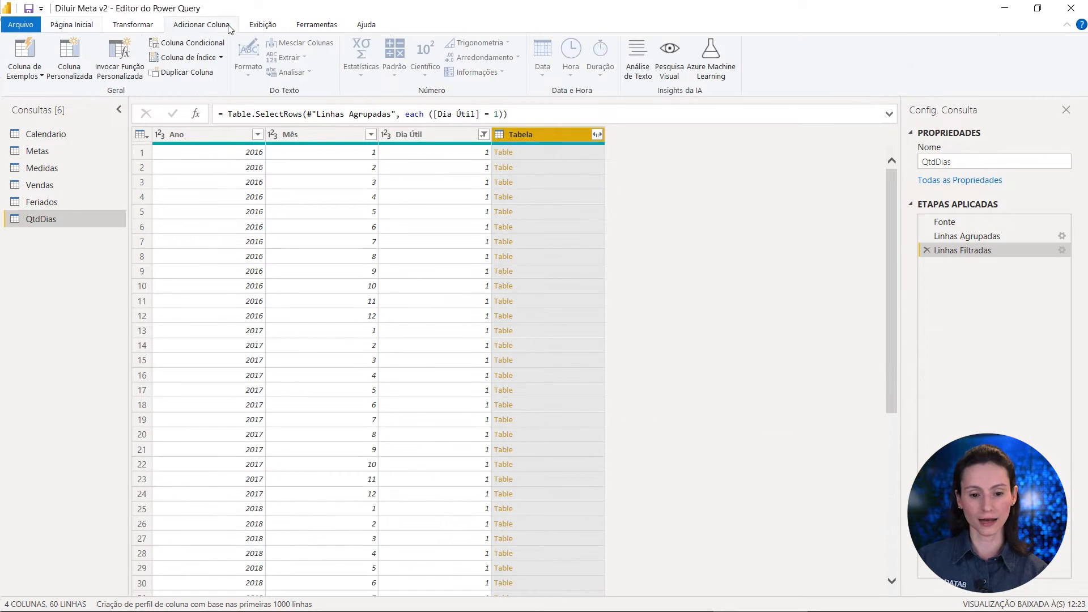
left_click(76, 61)
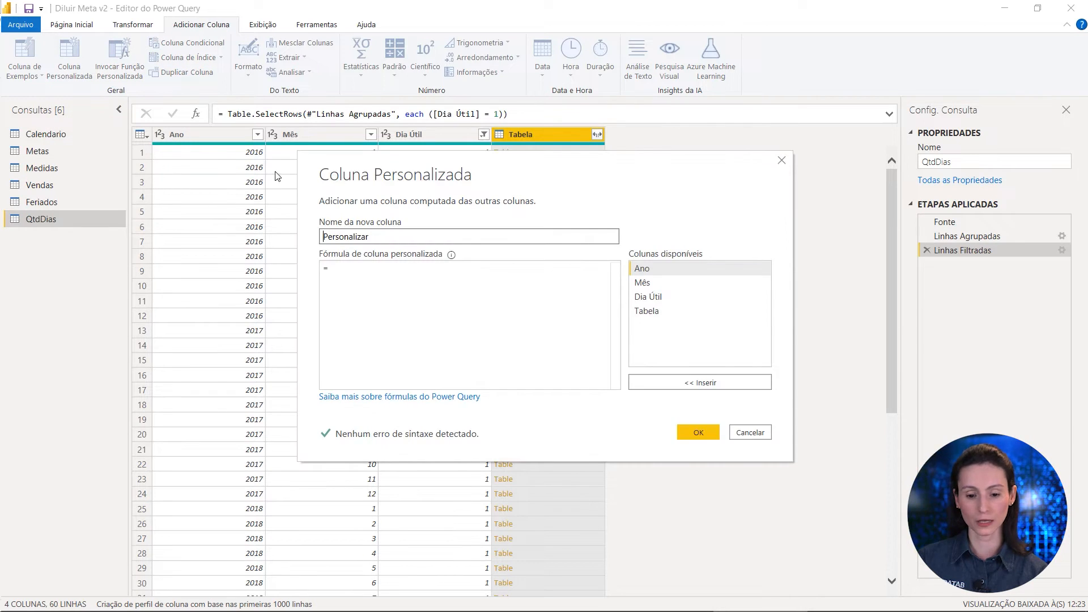
key("shift+Tab")
type("Qt")
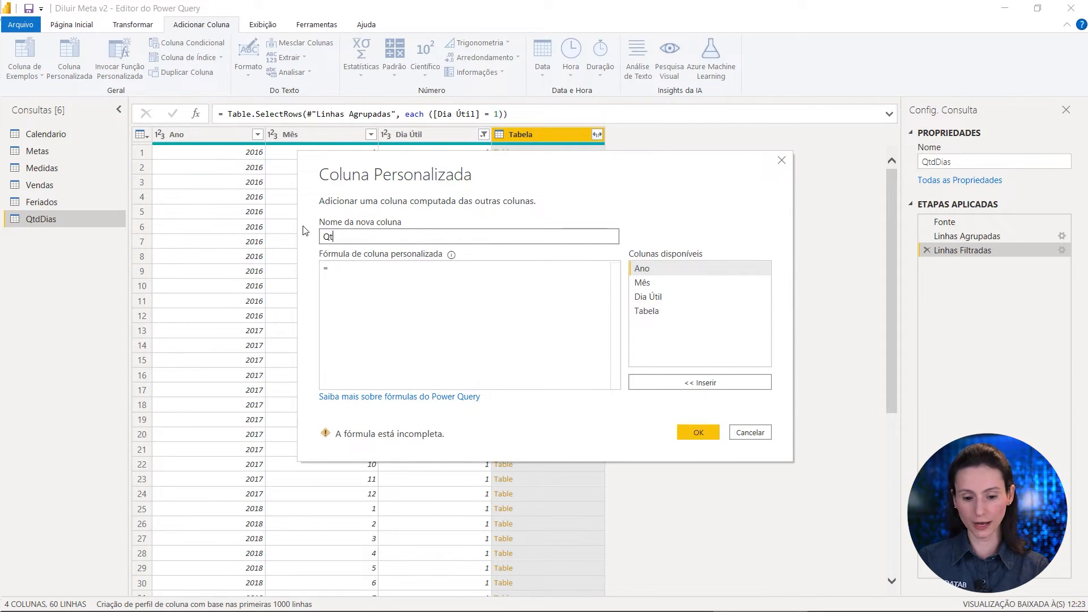
type("deDias")
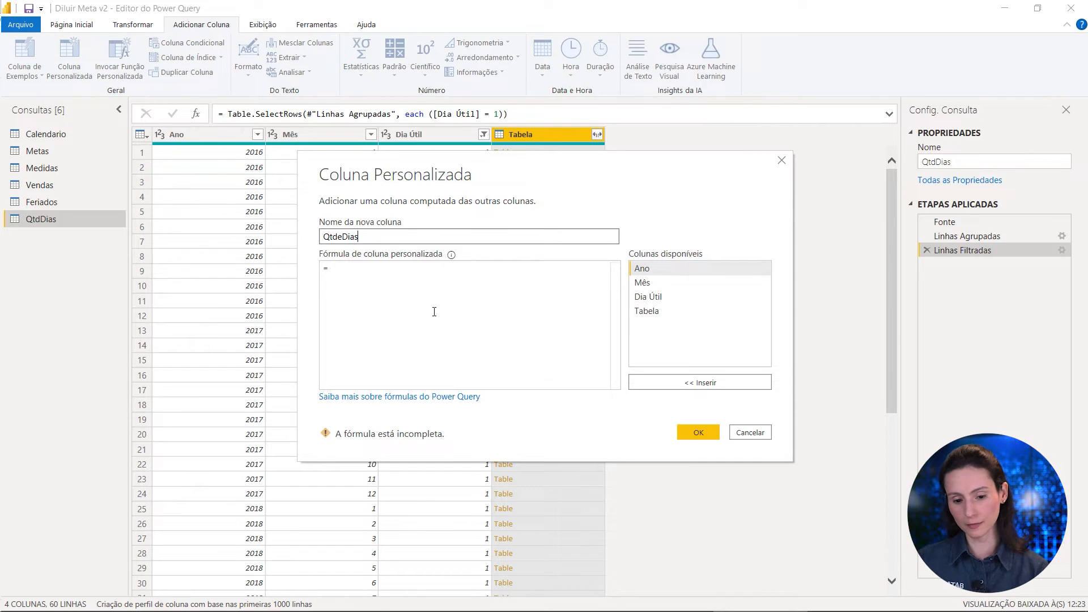
- Define the QtdeDias custom column with the formula Table.RowCount([Tabela]) and create it
left_click(428, 298)
type("Table")
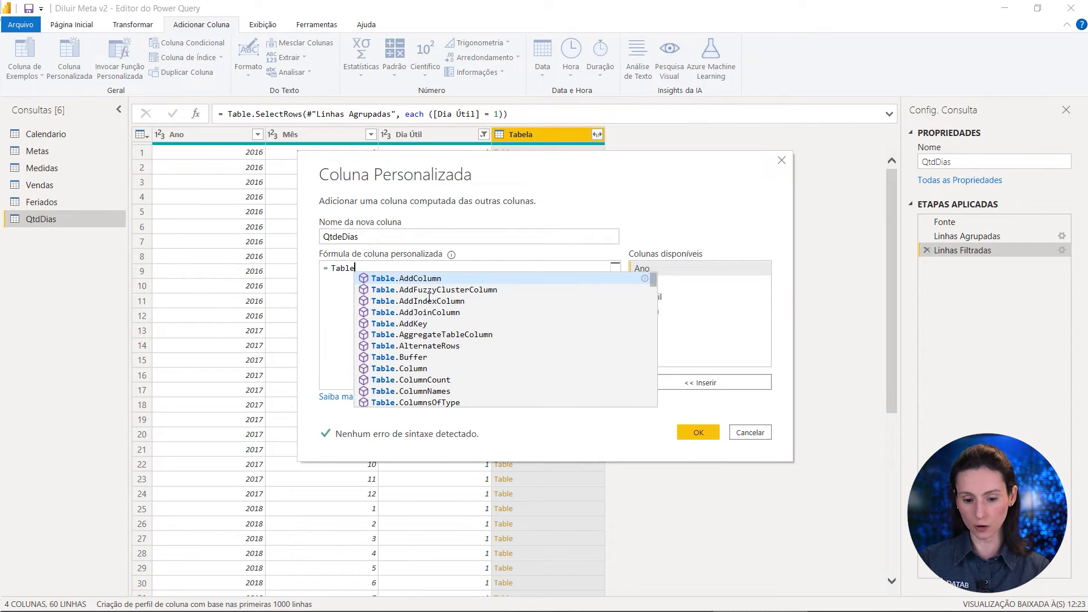
type(".Row")
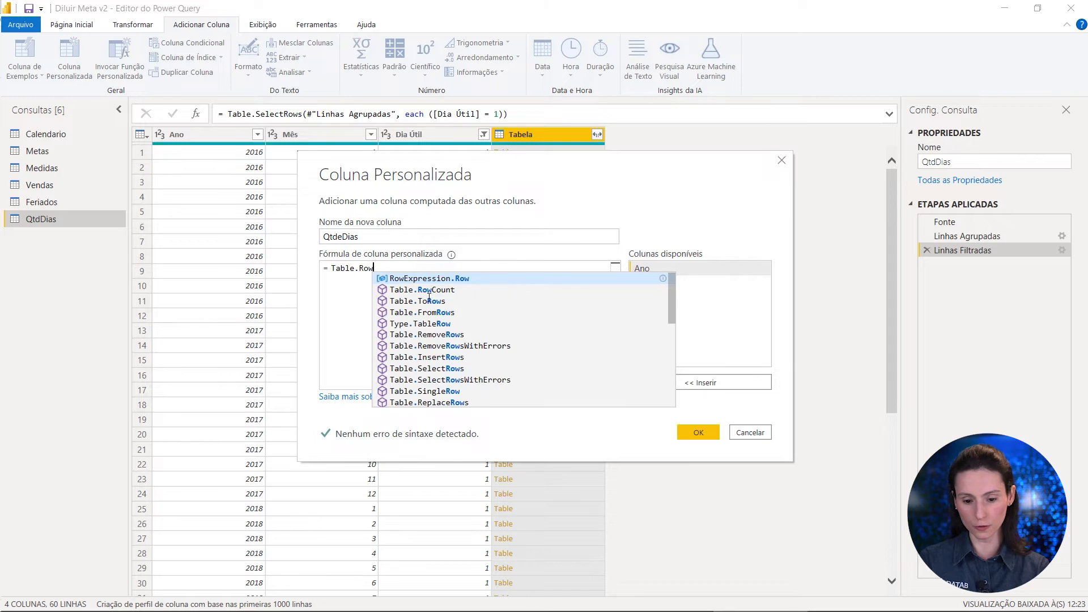
type("Count(")
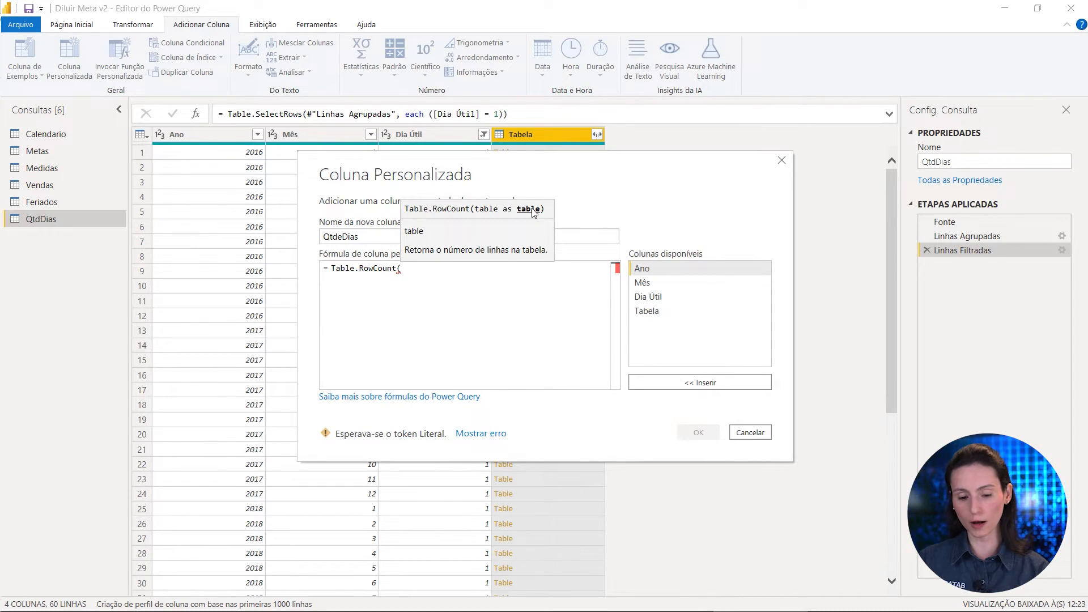
left_click_drag(605, 168, 632, 234)
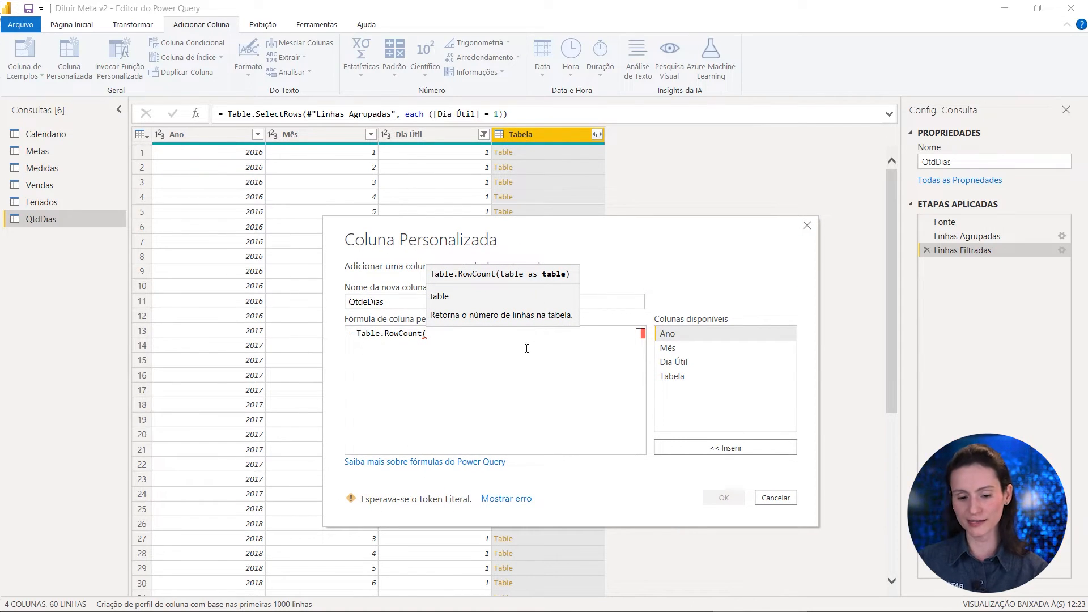
double_click(687, 380)
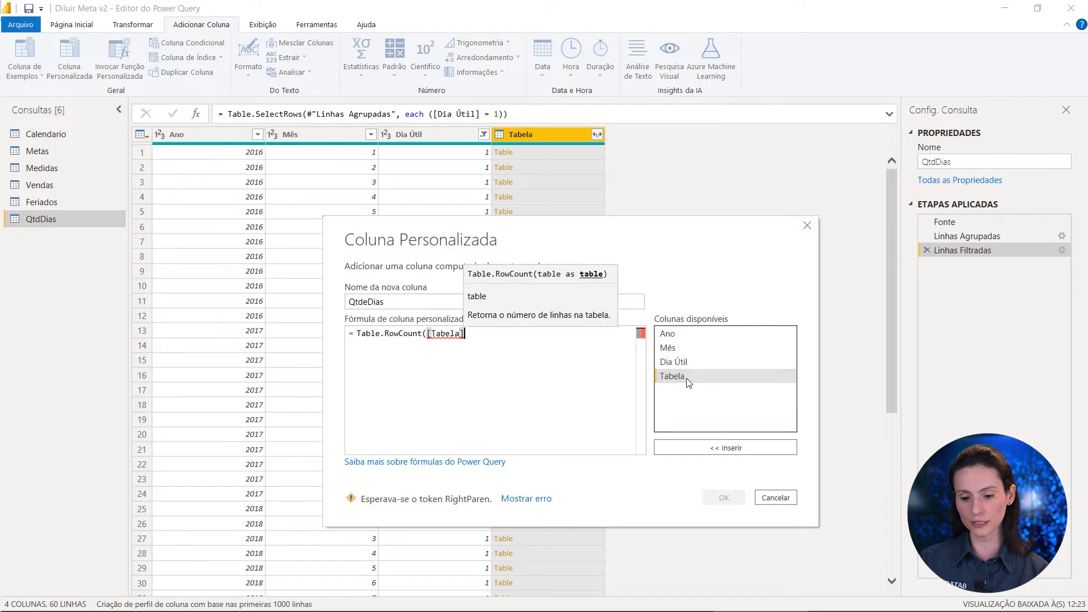
type(")")
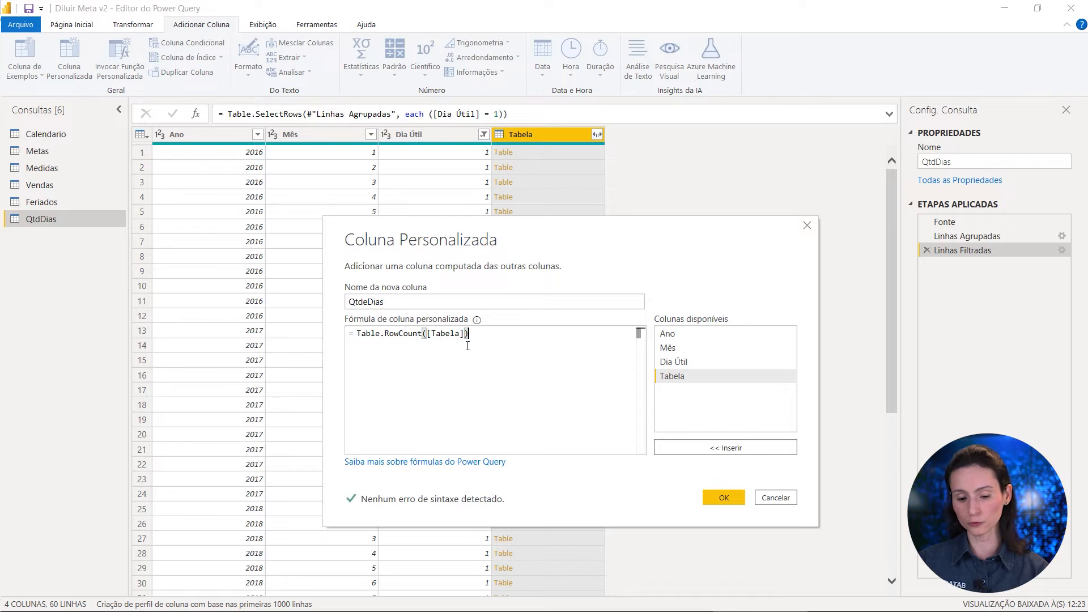
left_click(709, 497)
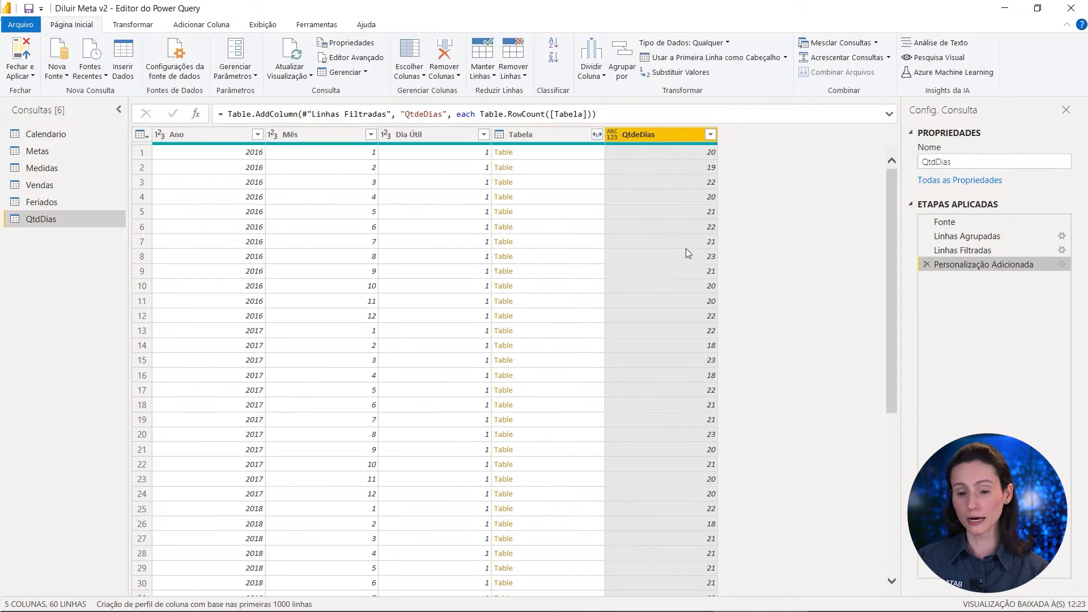
- Check the QtdeDias counts for January and February 2016 against their Ano and Mês values
left_click(371, 153)
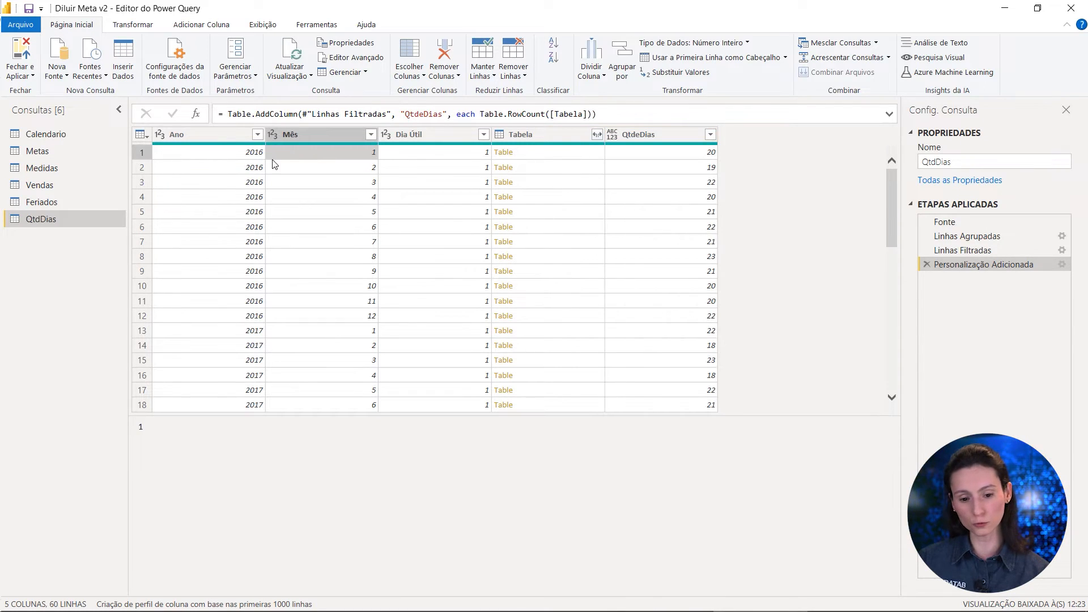
left_click(246, 154)
left_click(651, 150)
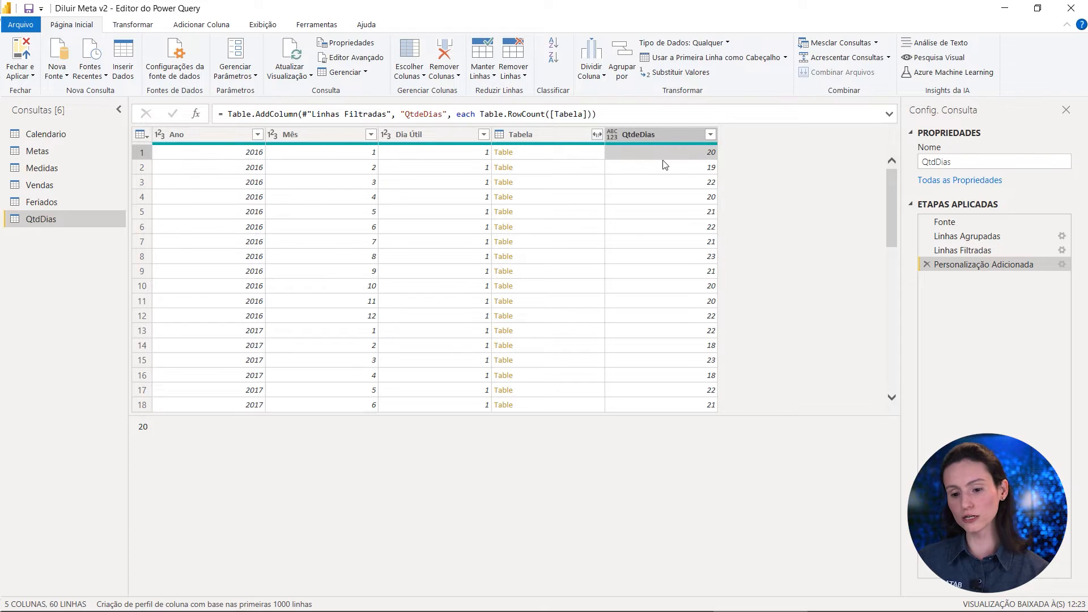
left_click(662, 167)
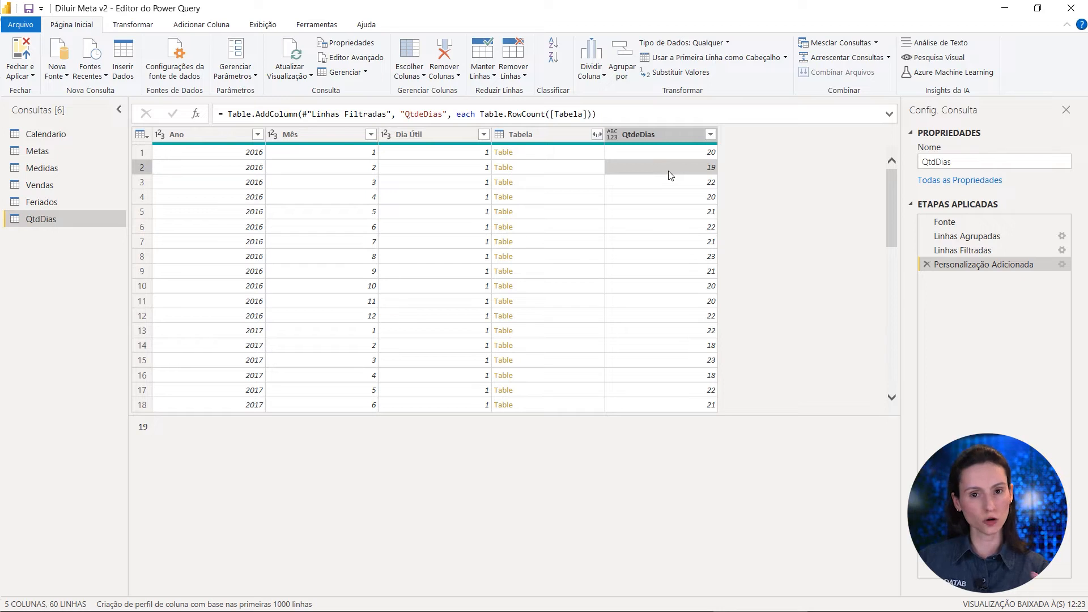
- Expand the nested Tabela column so that only its Data field is added, without the original column name as prefix
left_click(560, 134)
left_click(597, 134)
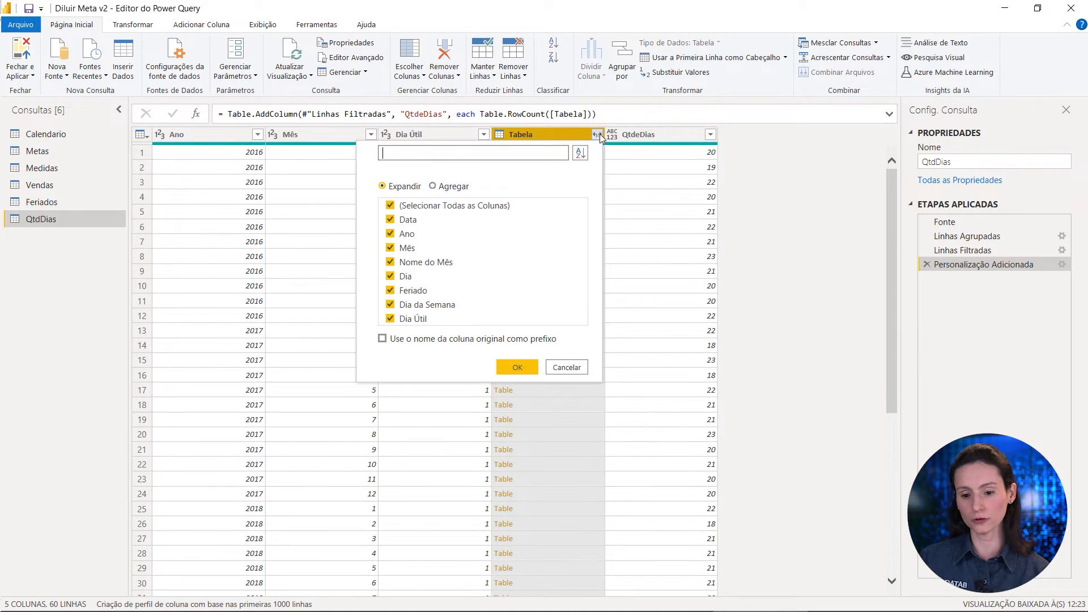
left_click(450, 207)
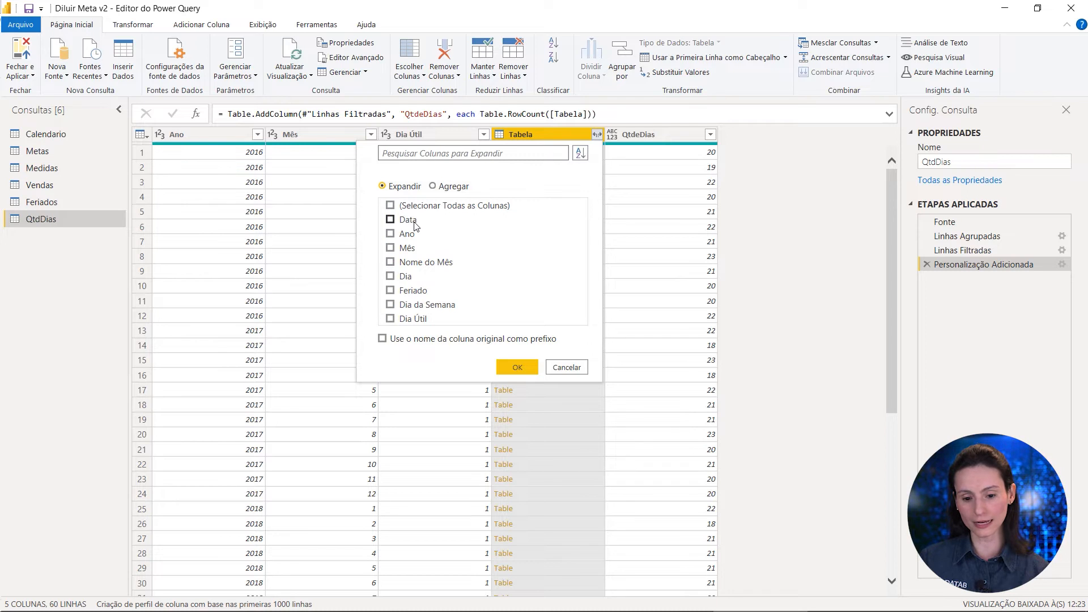
left_click(412, 226)
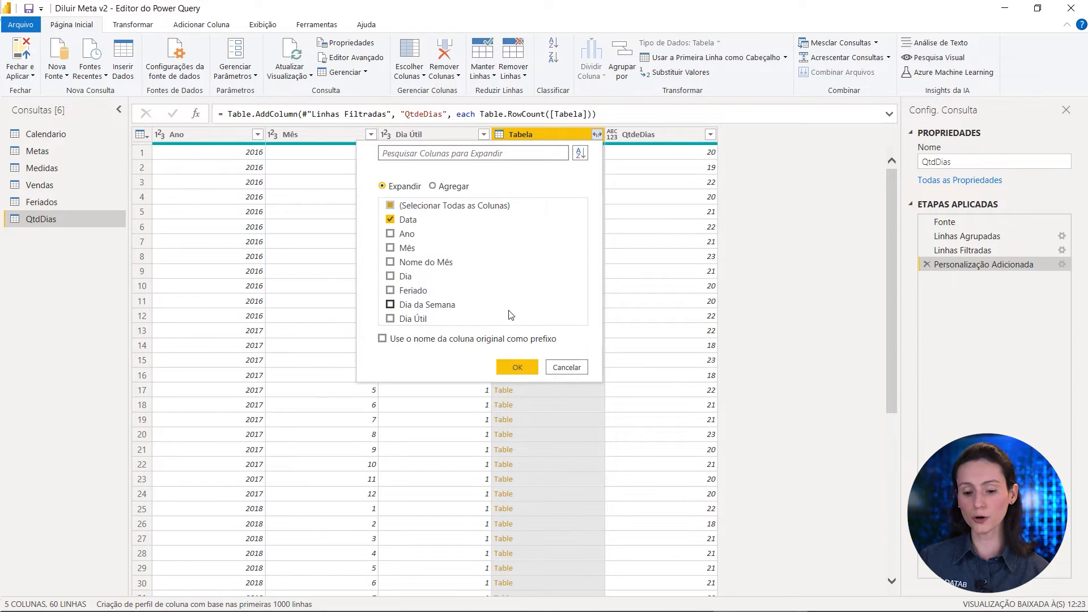
left_click(518, 368)
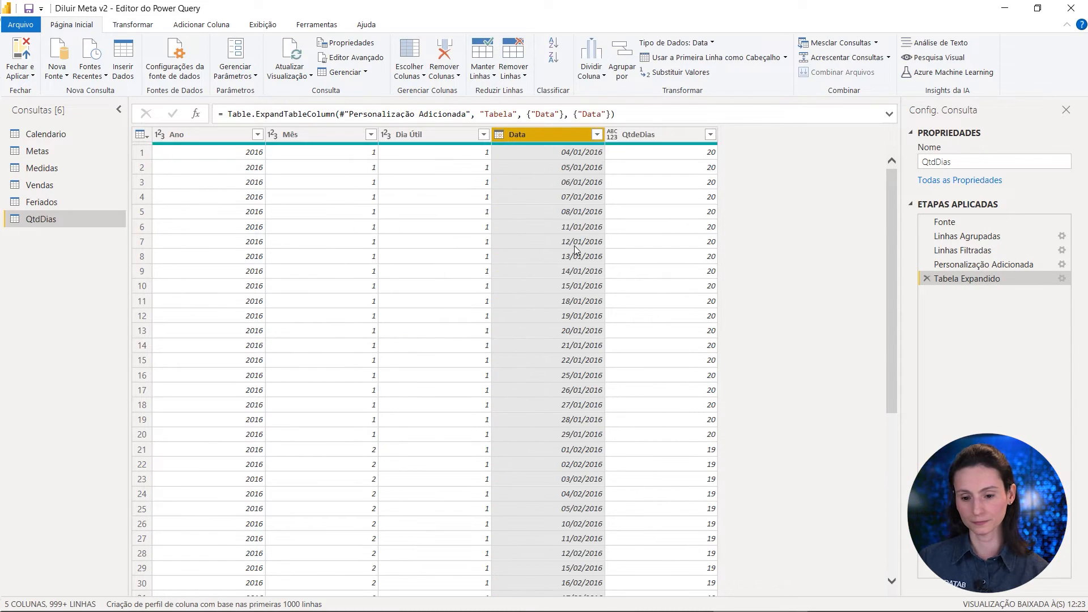
left_click(538, 212)
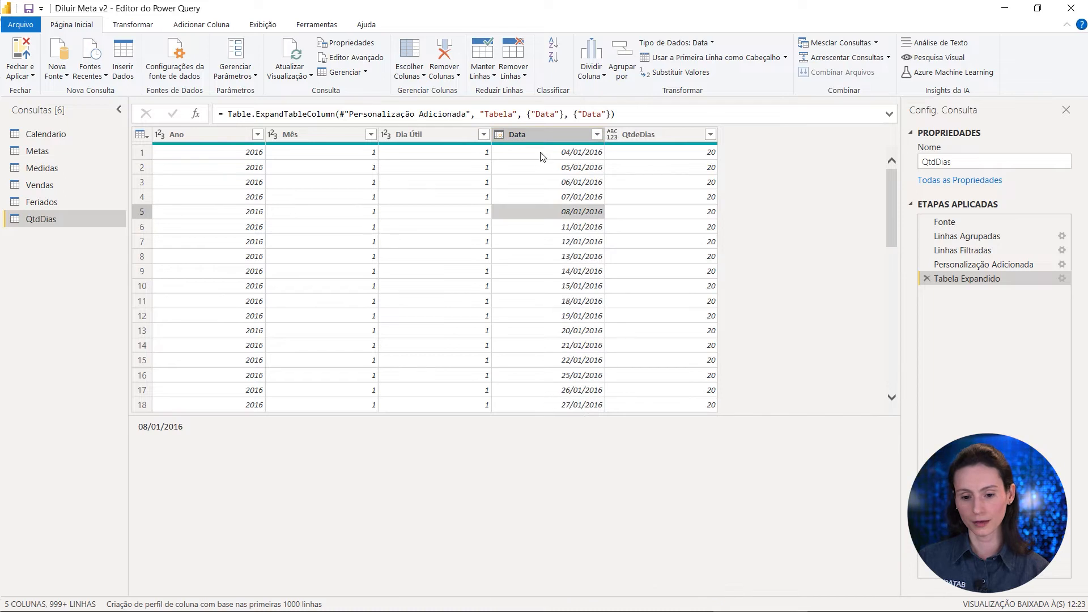
- Remove the Dia Útil column and set the data type of QtdeDias to Número Inteiro
left_click(453, 136)
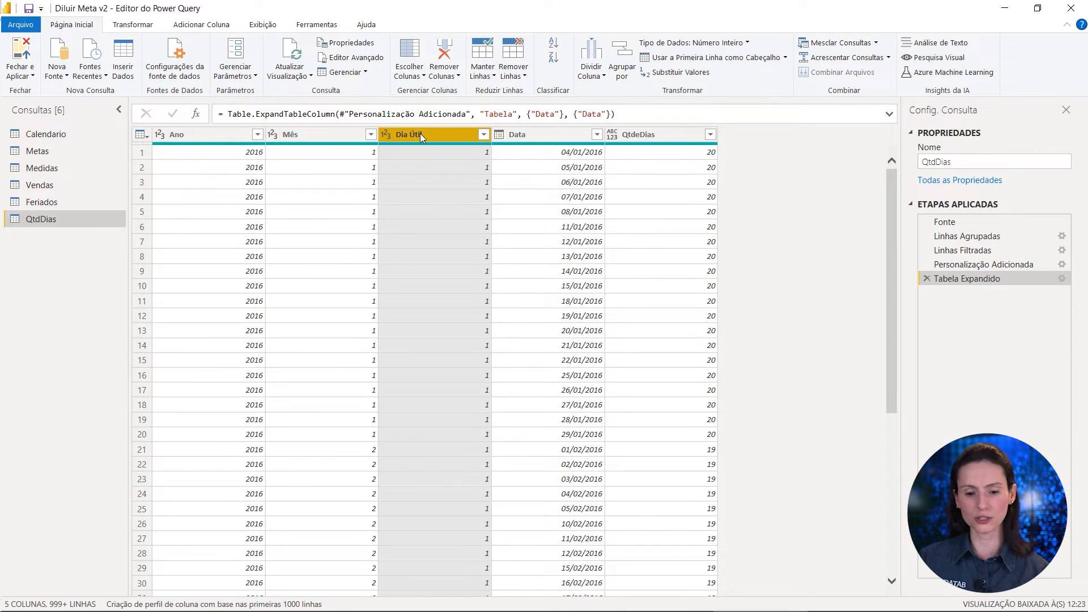
right_click(420, 133)
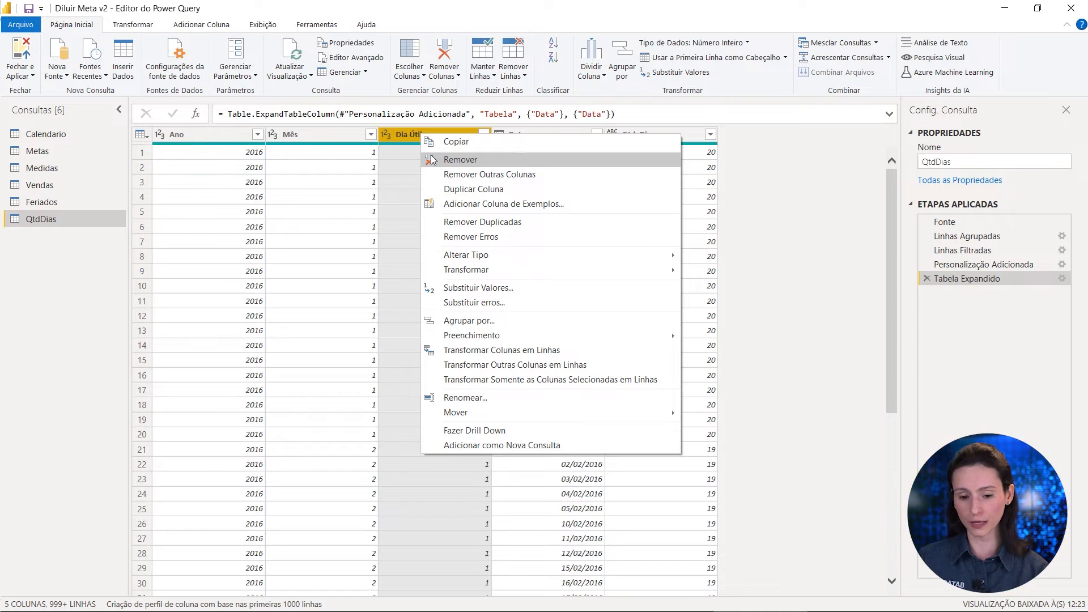
left_click(433, 159)
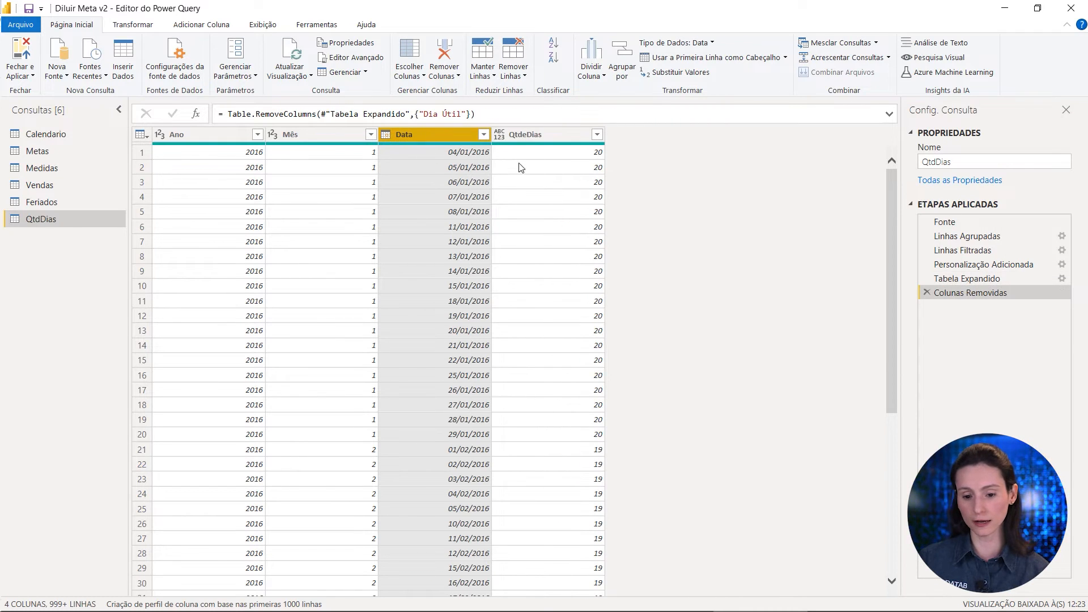
left_click(525, 141)
left_click(499, 135)
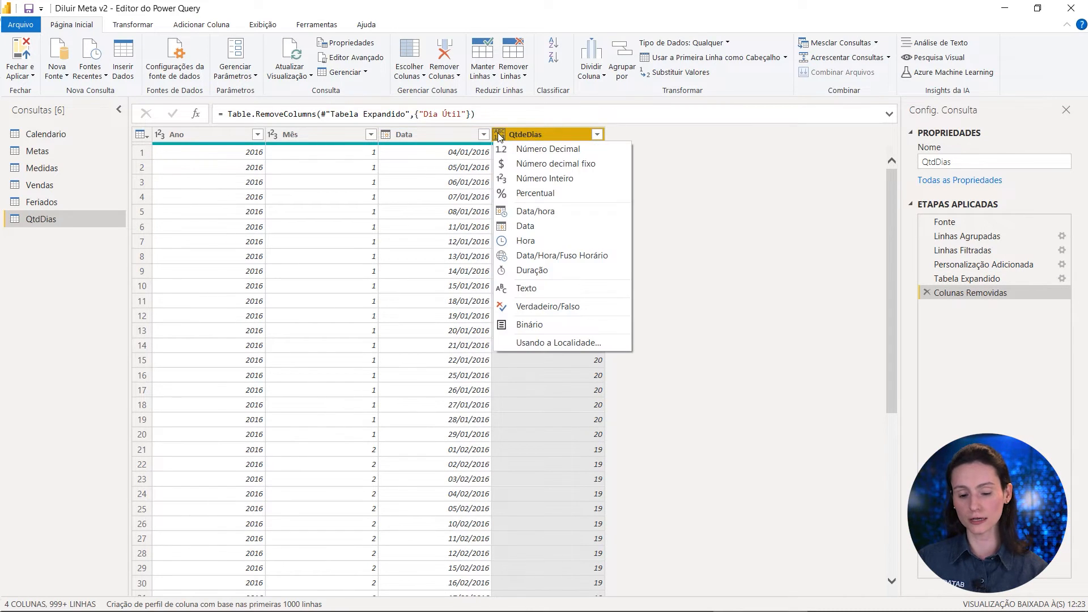
left_click(528, 175)
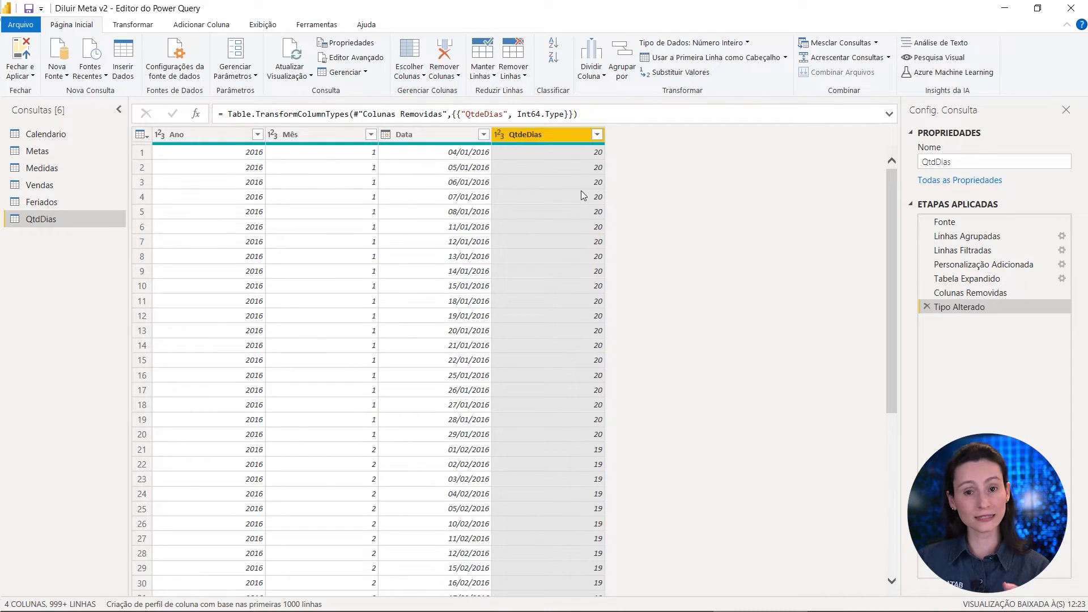
- Open the Metas query and examine the Vl.Meta, Mês and Ano values of its first row
left_click(46, 154)
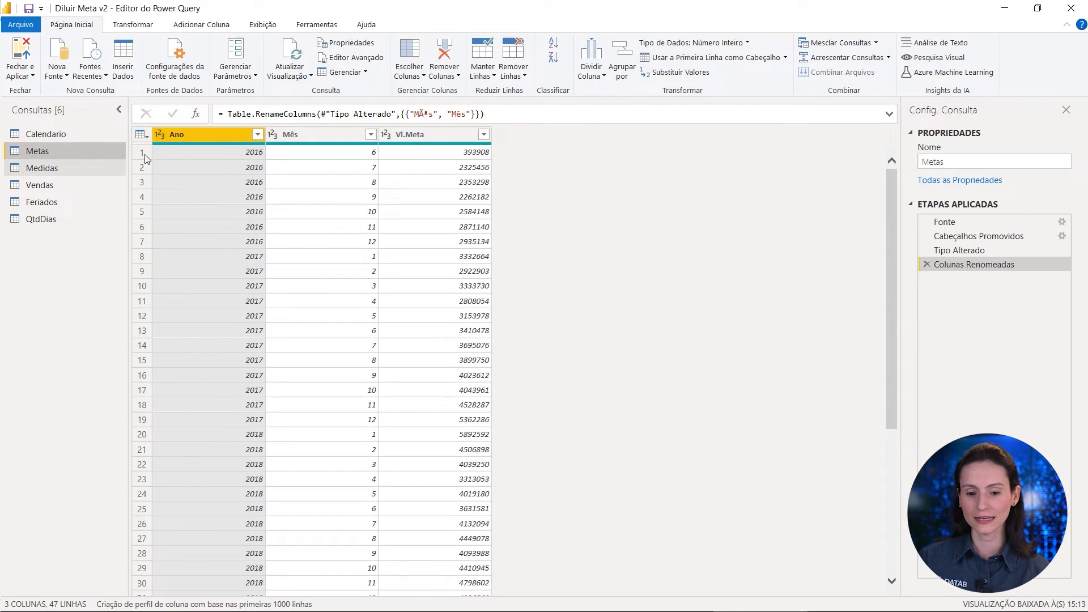
left_click(472, 151)
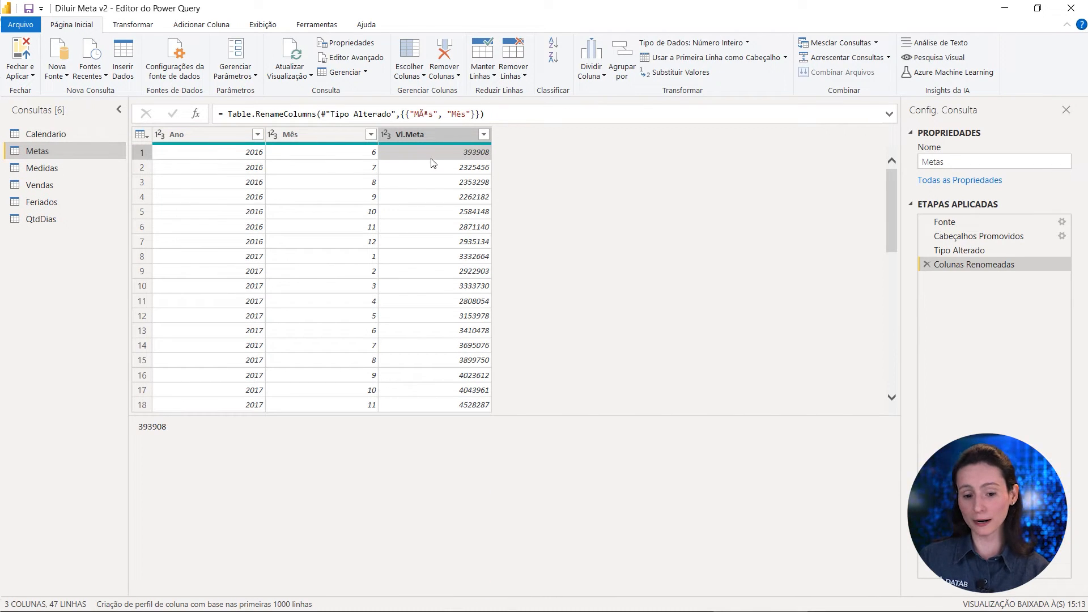
left_click(372, 157)
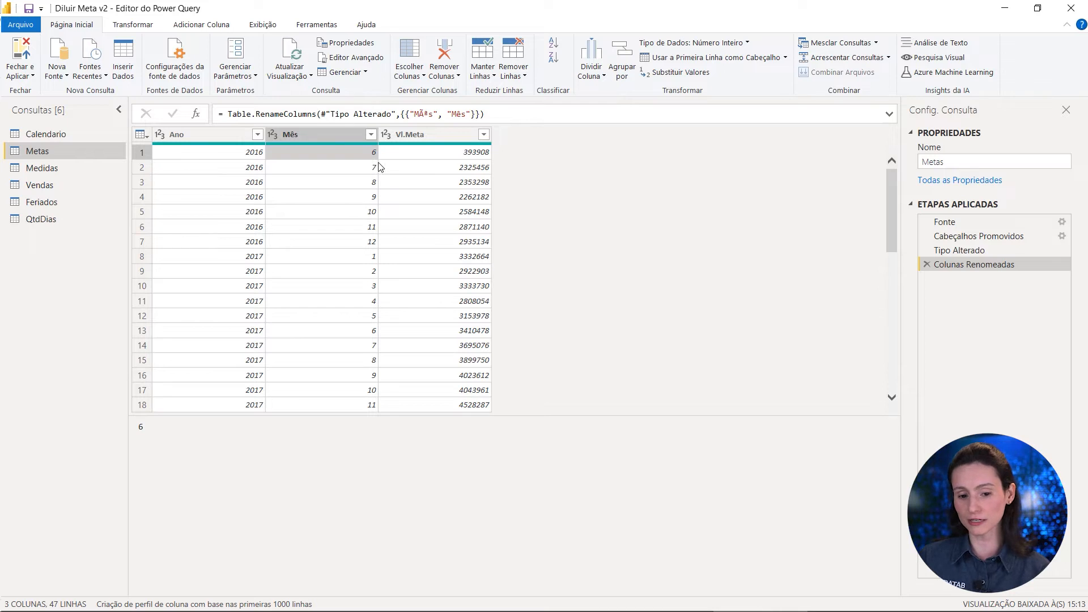
left_click(240, 158)
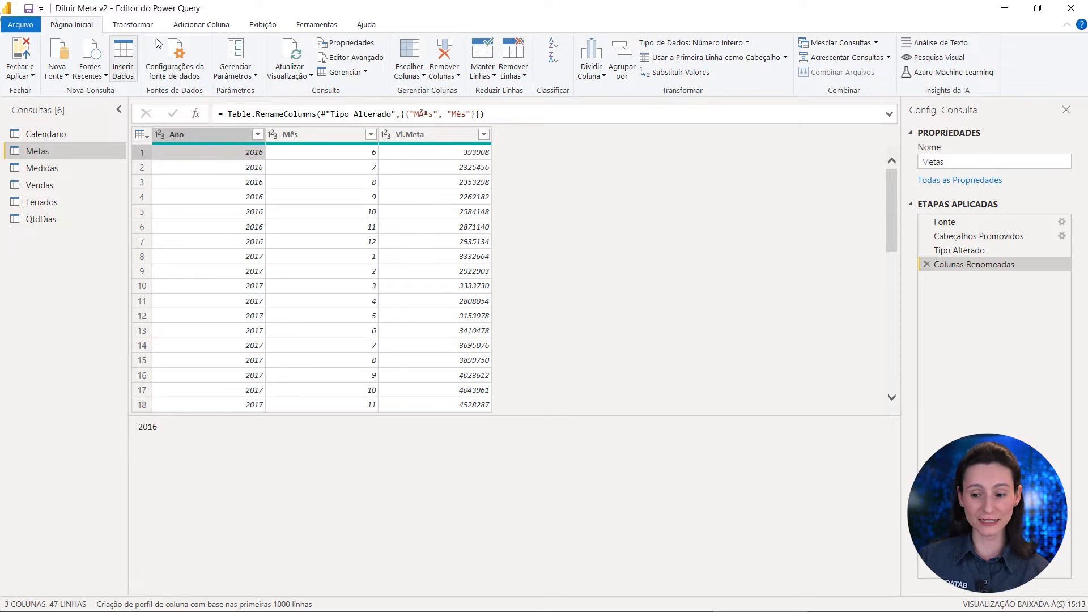
left_click_drag(796, 27, 885, 51)
key("Escape")
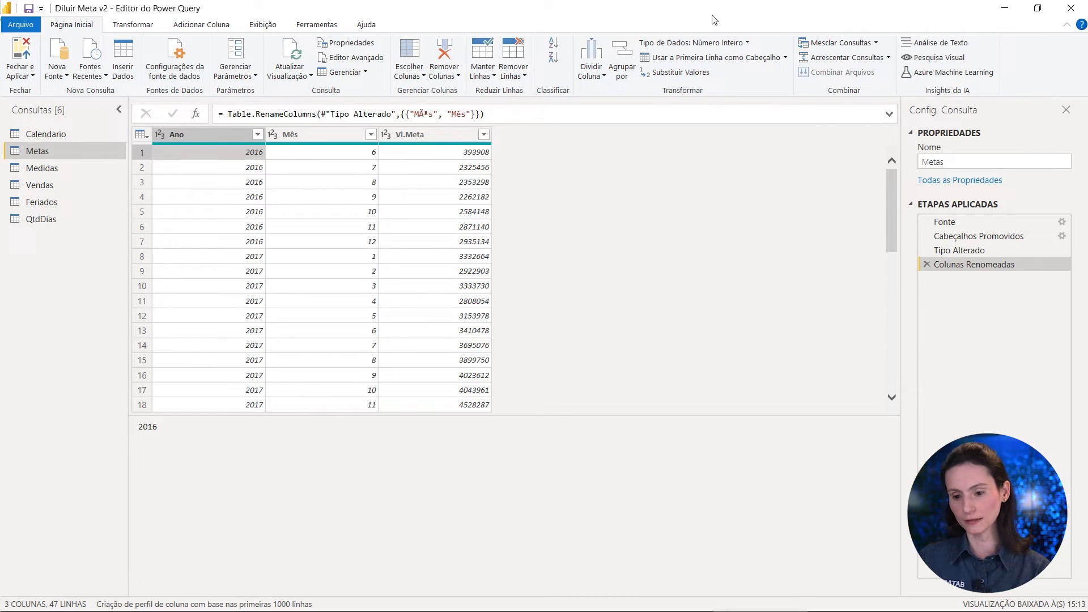
- Merge the Metas query with QtdDias, matching Ano and Mês in both tables with a left outer join
left_click(831, 43)
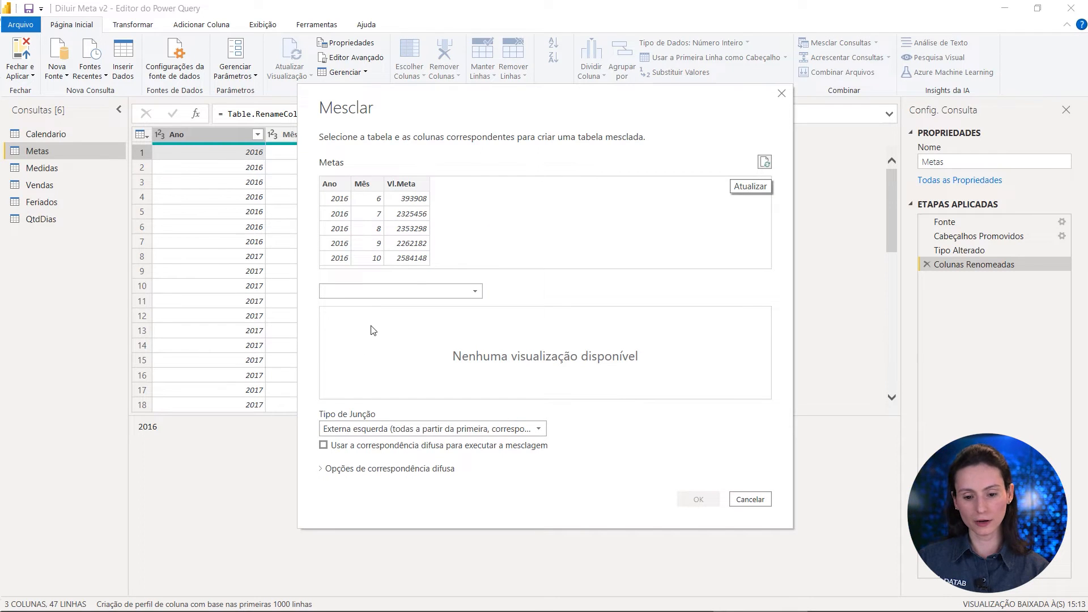
left_click(381, 291)
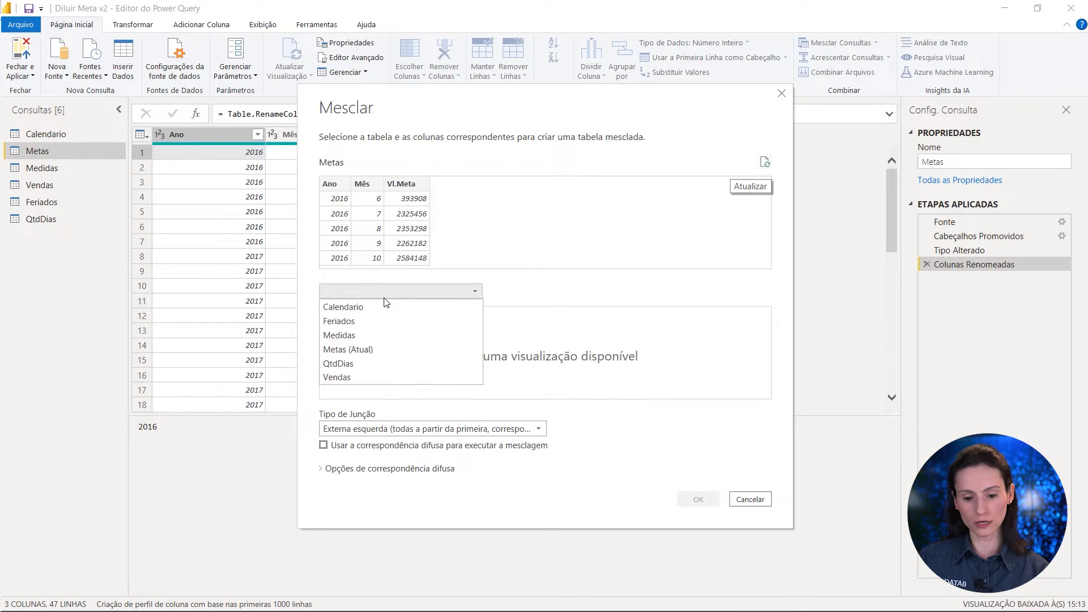
left_click(381, 364)
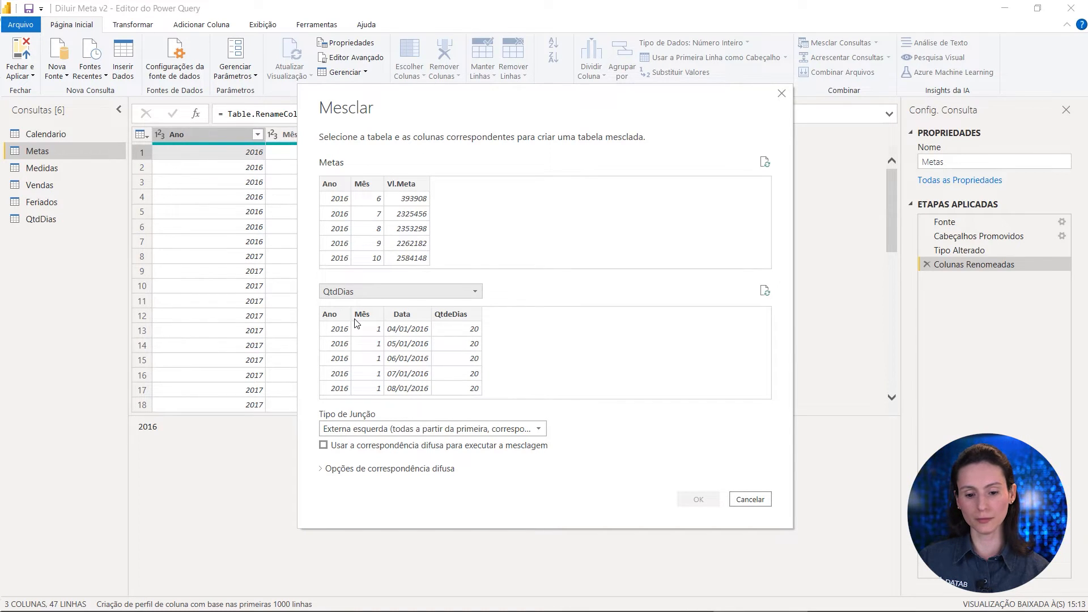
left_click(339, 187)
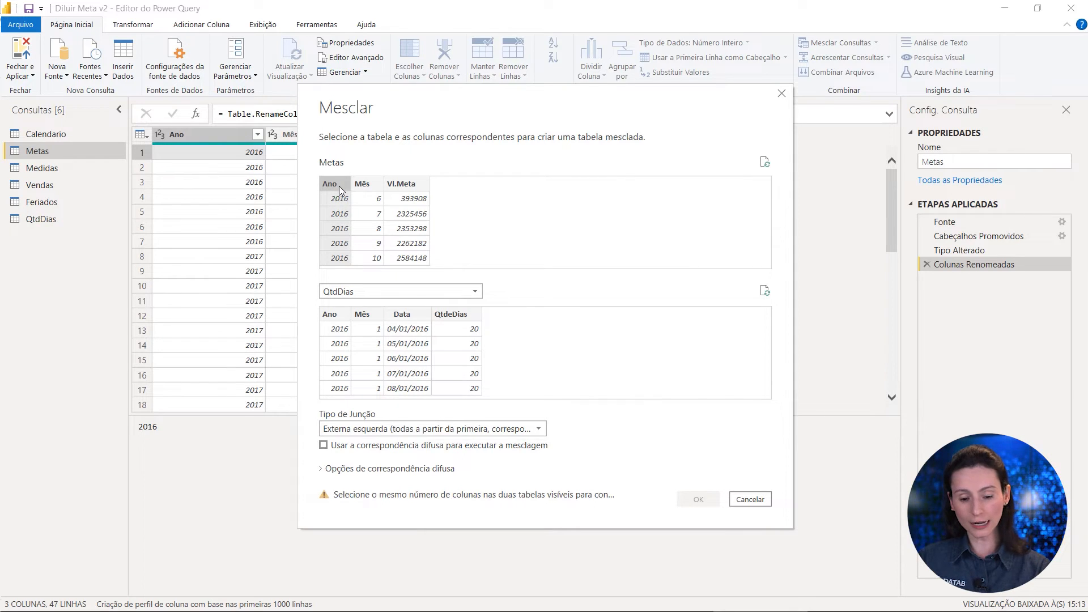
left_click(372, 189, "ctrl")
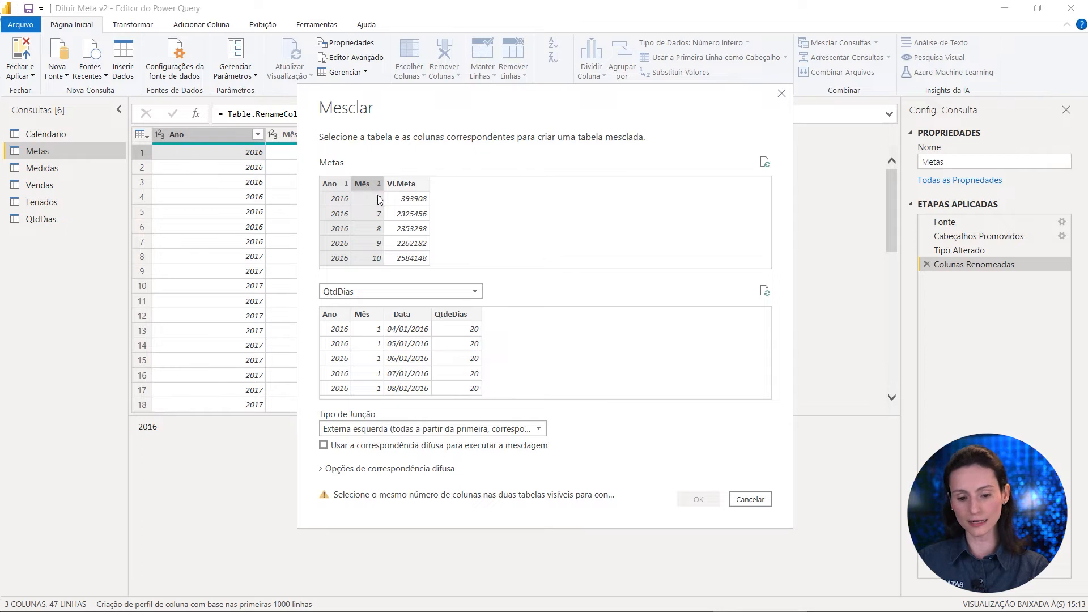
left_click(341, 327)
left_click(360, 318, "ctrl")
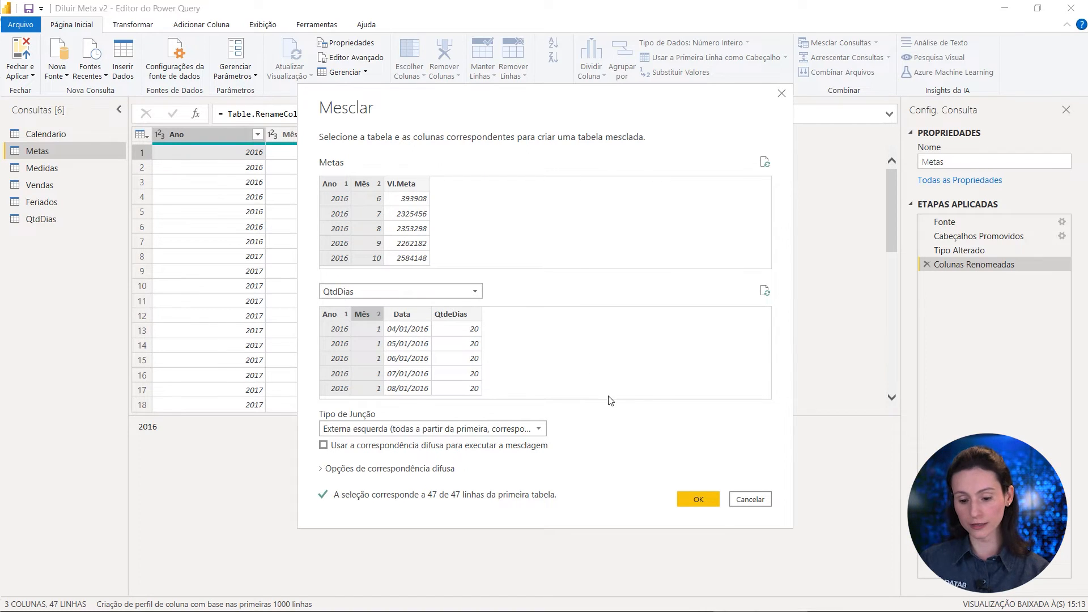
left_click(691, 499)
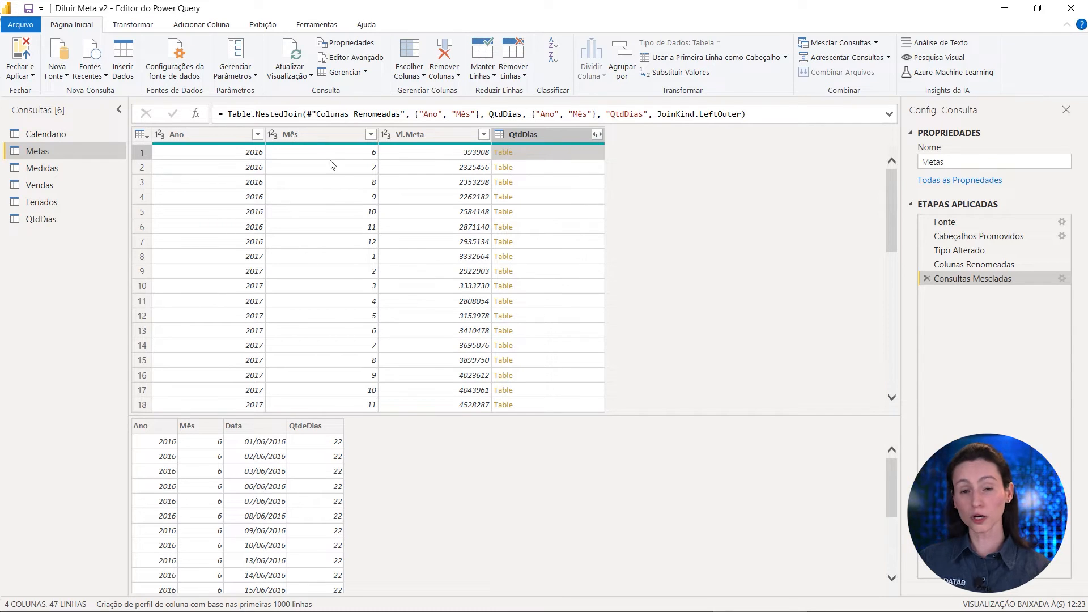
- Expand the merged QtdDias column to add only the Data and QtdeDias fields, without the original column name as prefix
left_click(596, 135)
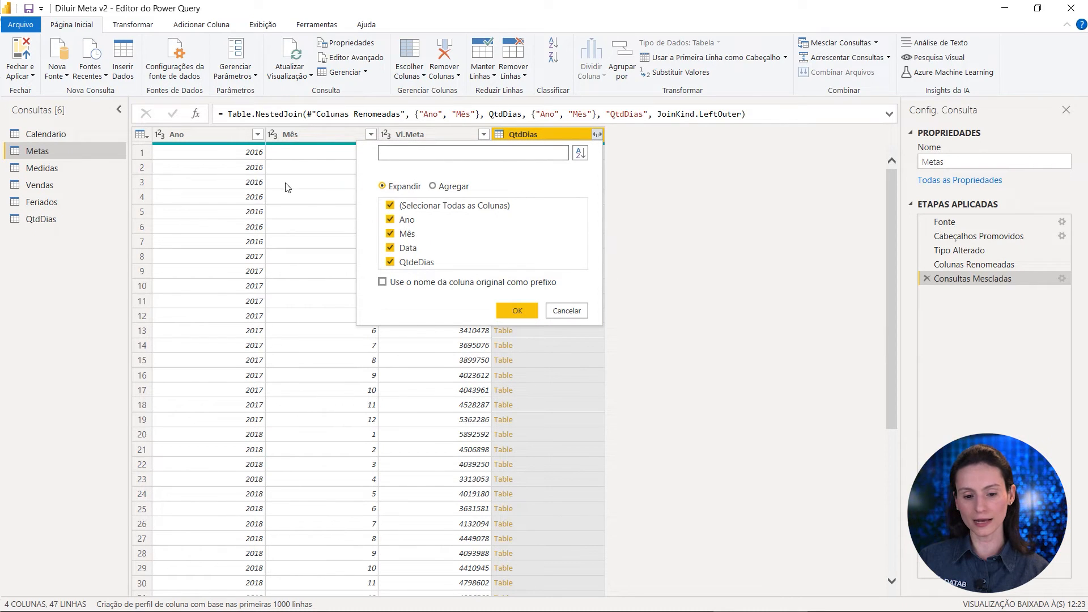
left_click(407, 208)
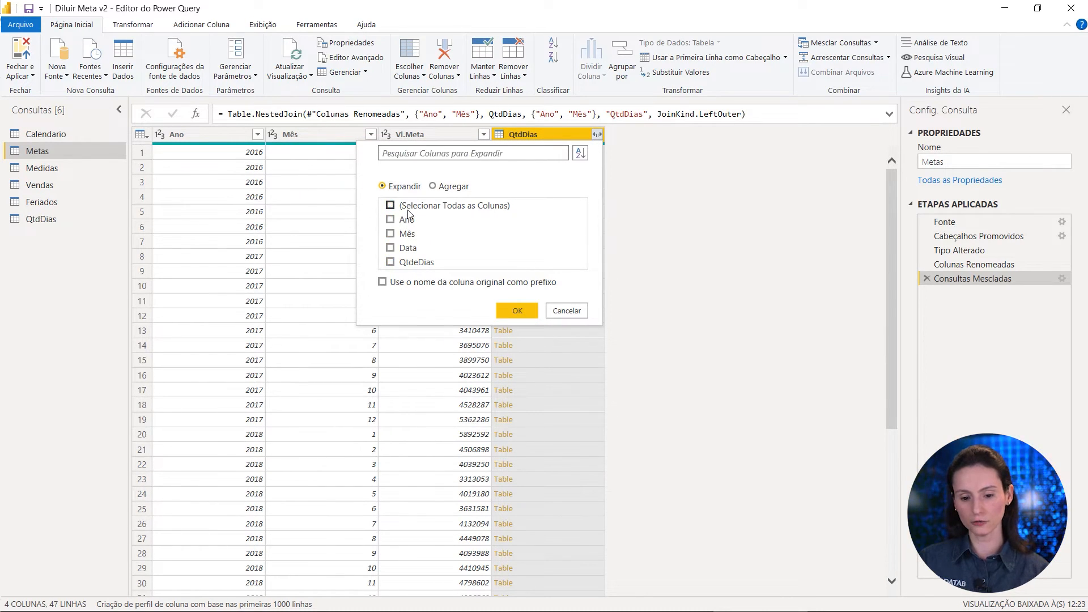
left_click(408, 248)
left_click(413, 263)
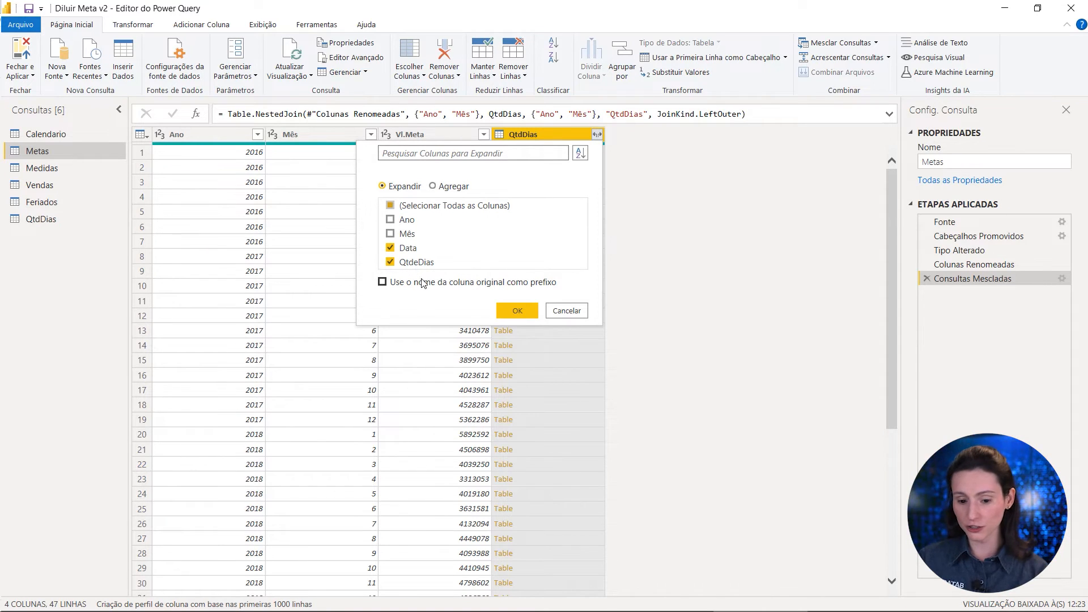
left_click(532, 315)
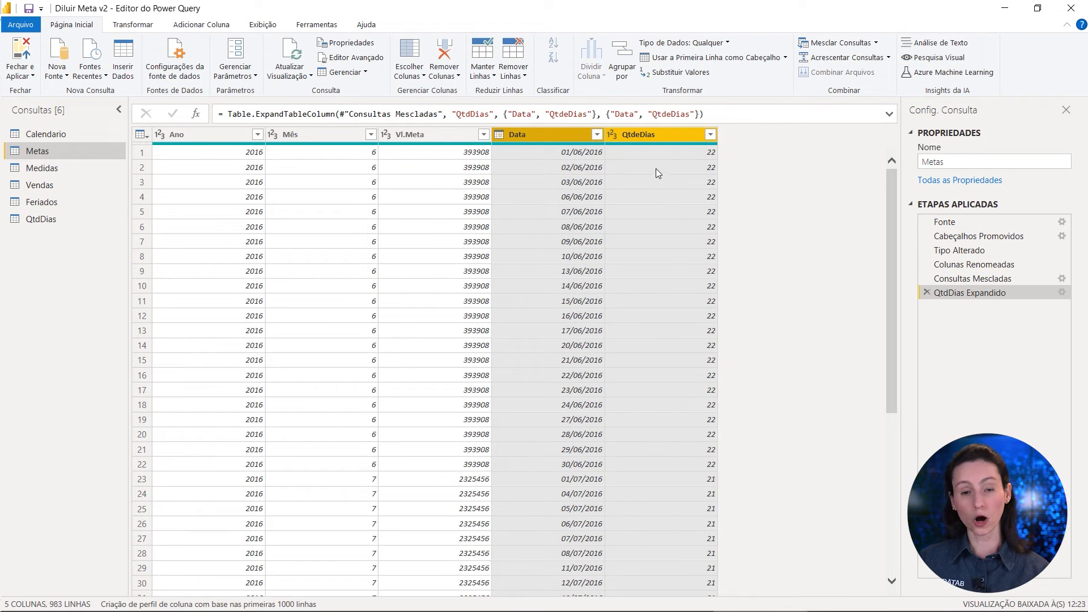
left_click(482, 156)
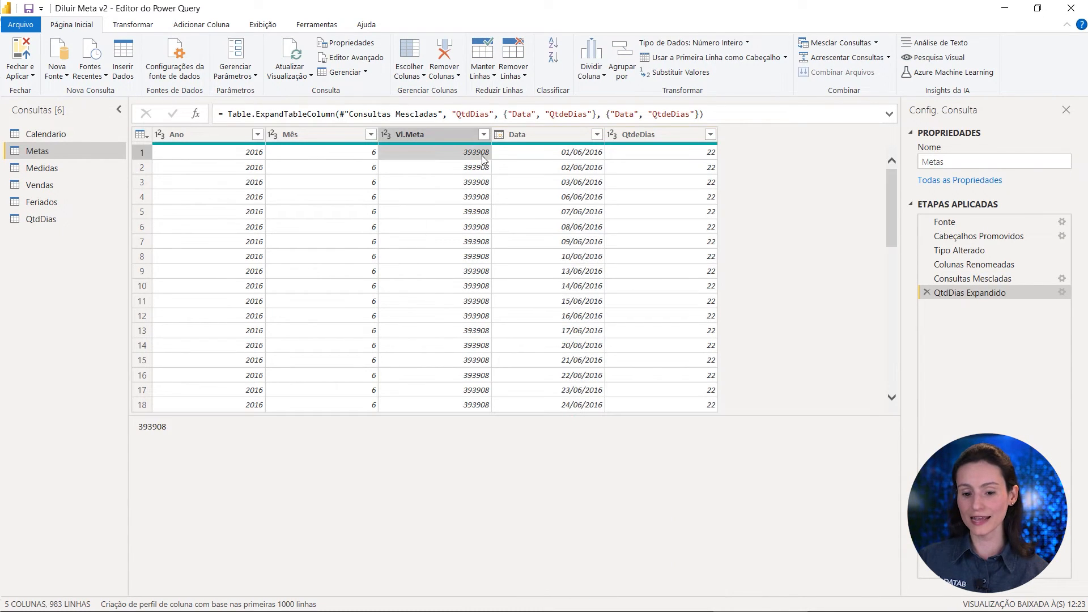
left_click(658, 153)
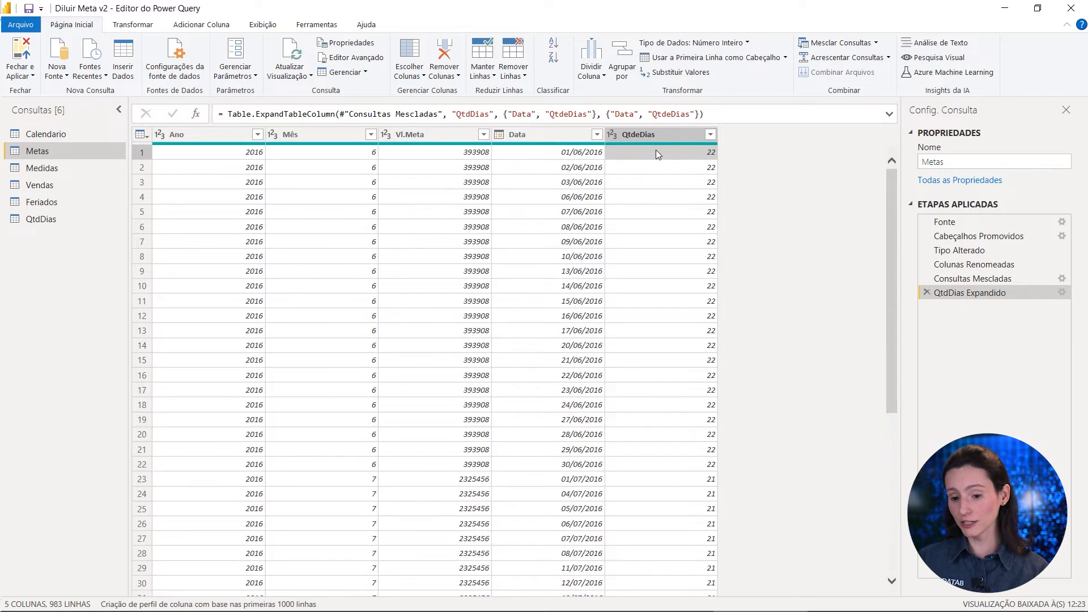
scroll(662, 224, "down", 6)
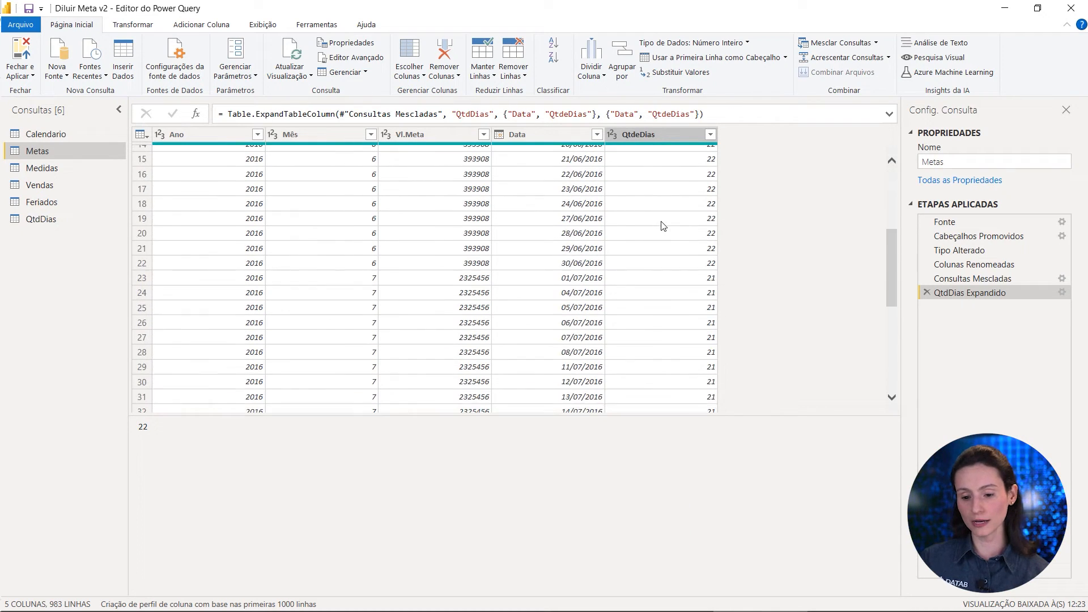
scroll(664, 227, "down", 12)
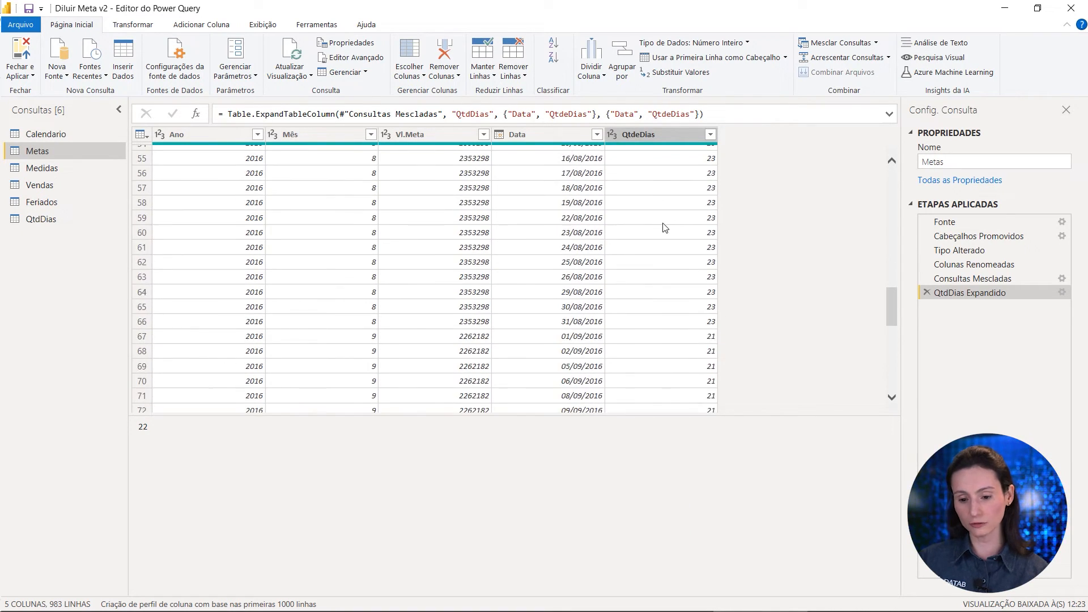
scroll(683, 249, "down", 2)
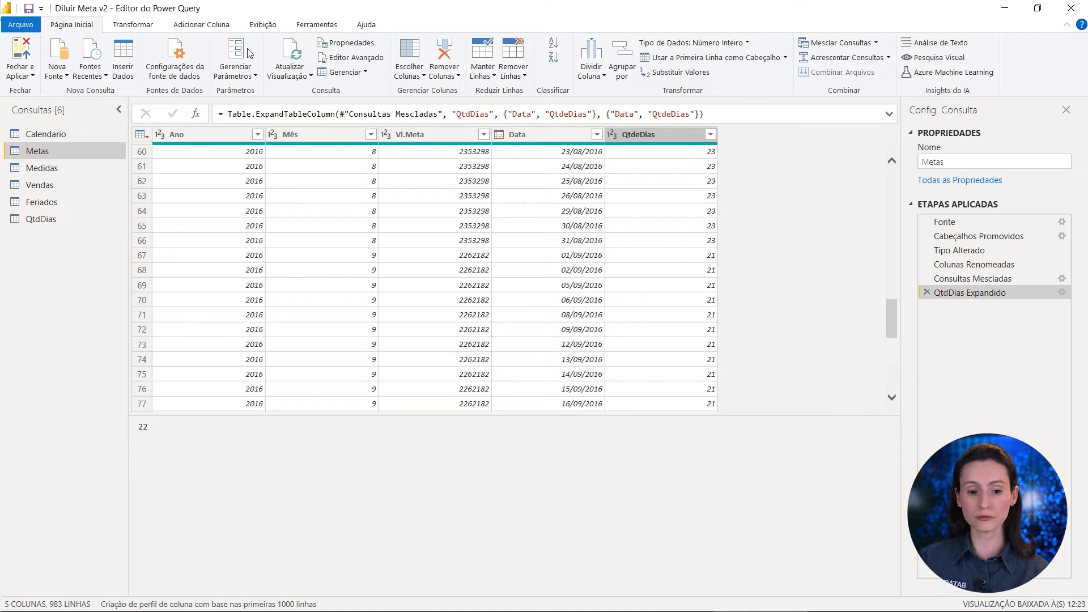
- Add a custom column named Vl.MetaDiaria to Metas with the formula [Vl.Meta] / [QtdeDias]
left_click(204, 24)
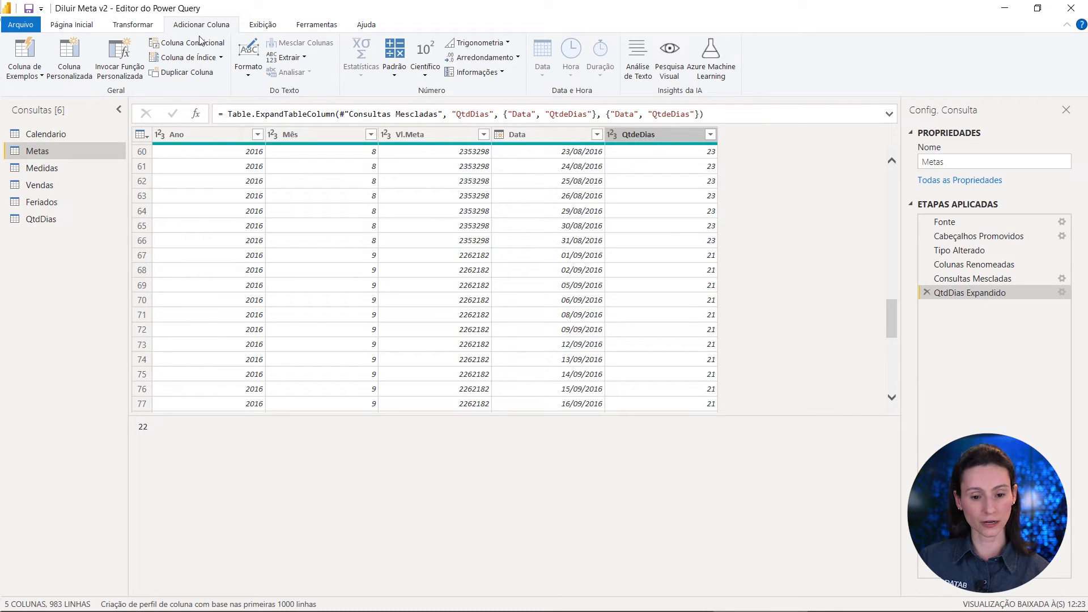
left_click(68, 47)
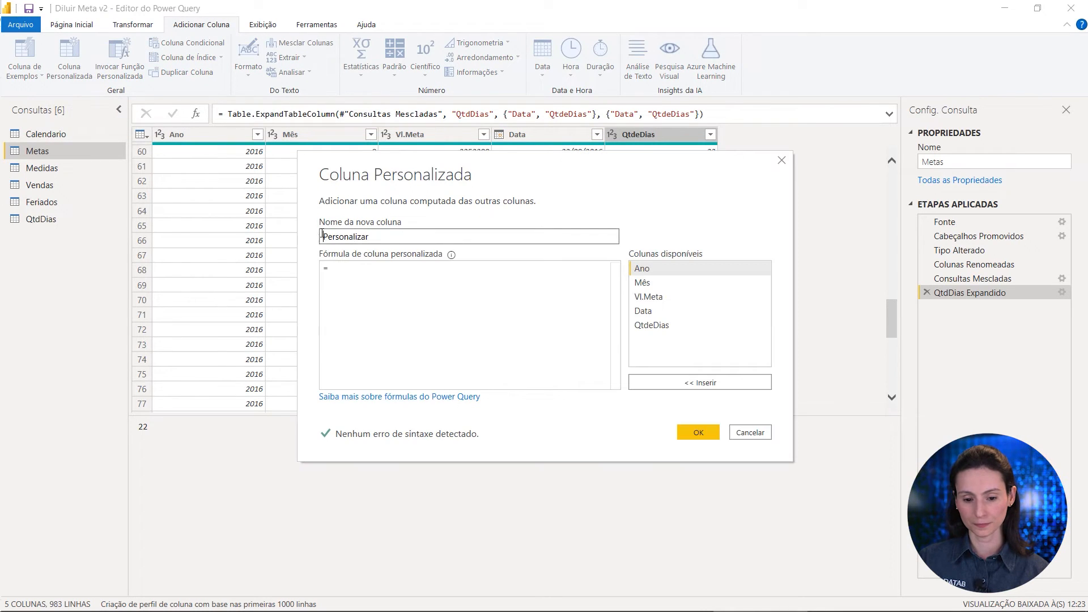
double_click(351, 236)
type("Vl.Meta")
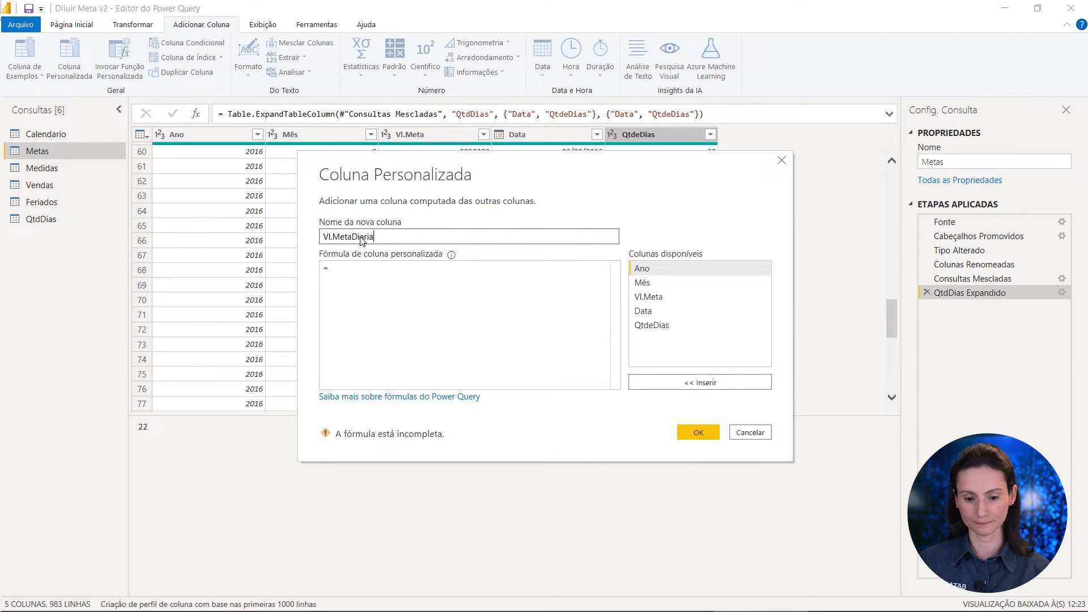
type("Diaria")
left_click(425, 324)
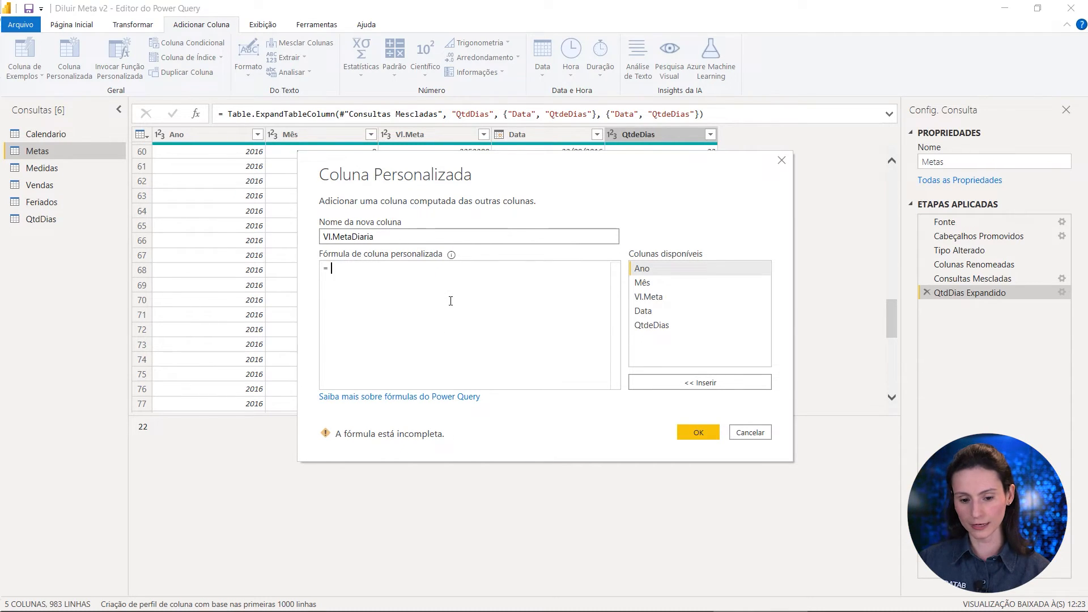
double_click(648, 297)
type("/")
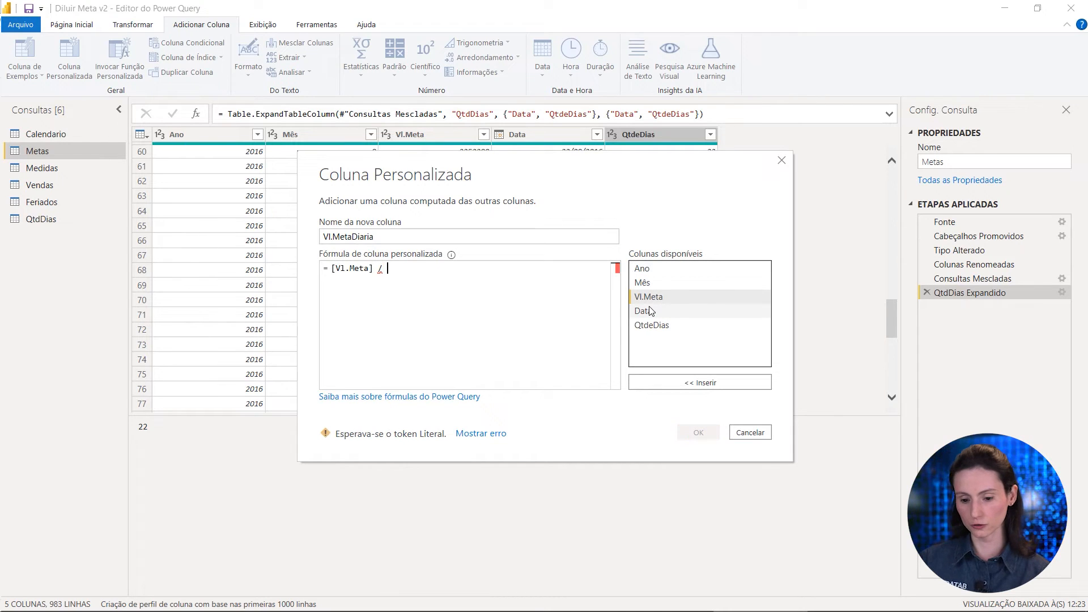
double_click(655, 326)
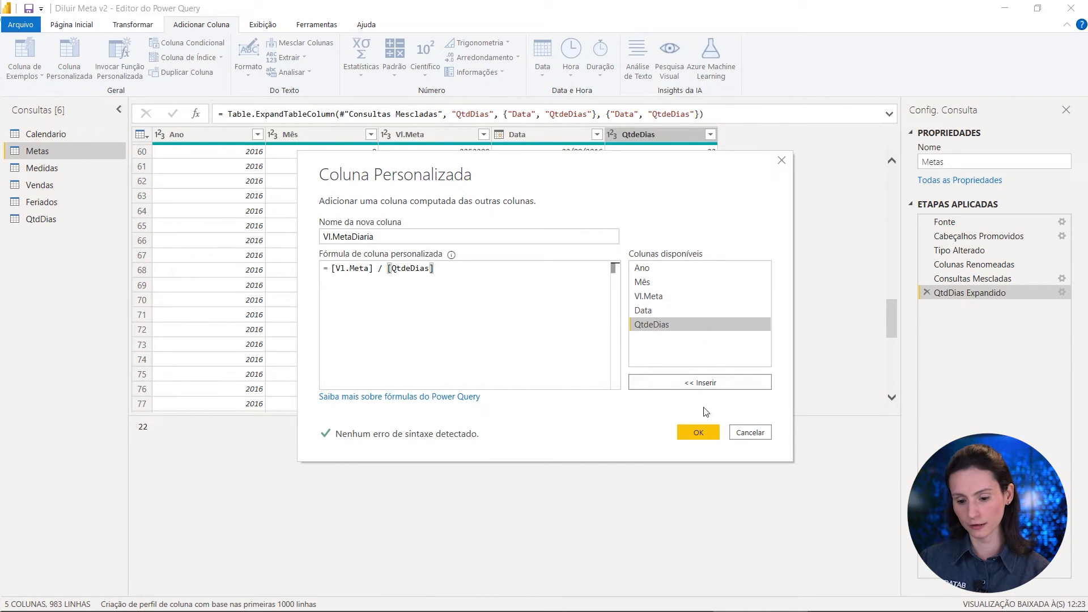
left_click(695, 432)
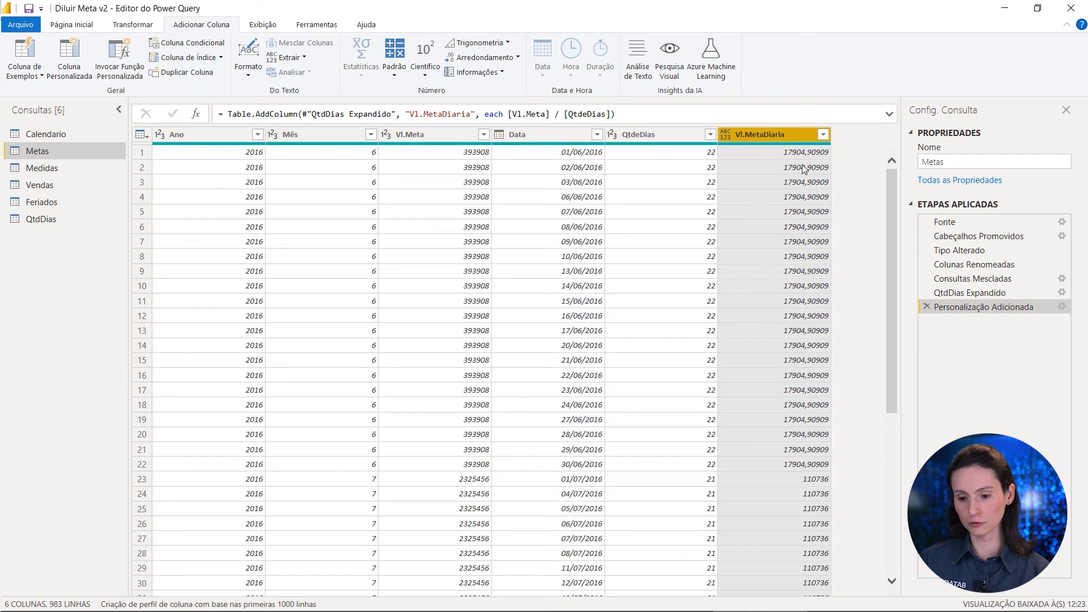
- Set the data type of the Vl.MetaDiaria column to decimal number
left_click(482, 153)
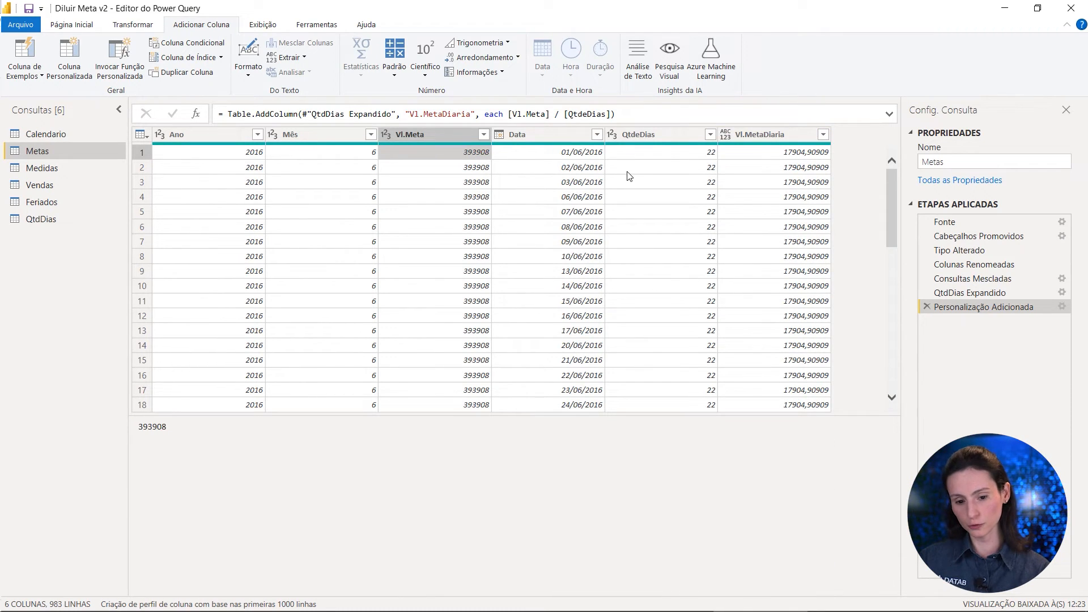
left_click(796, 154)
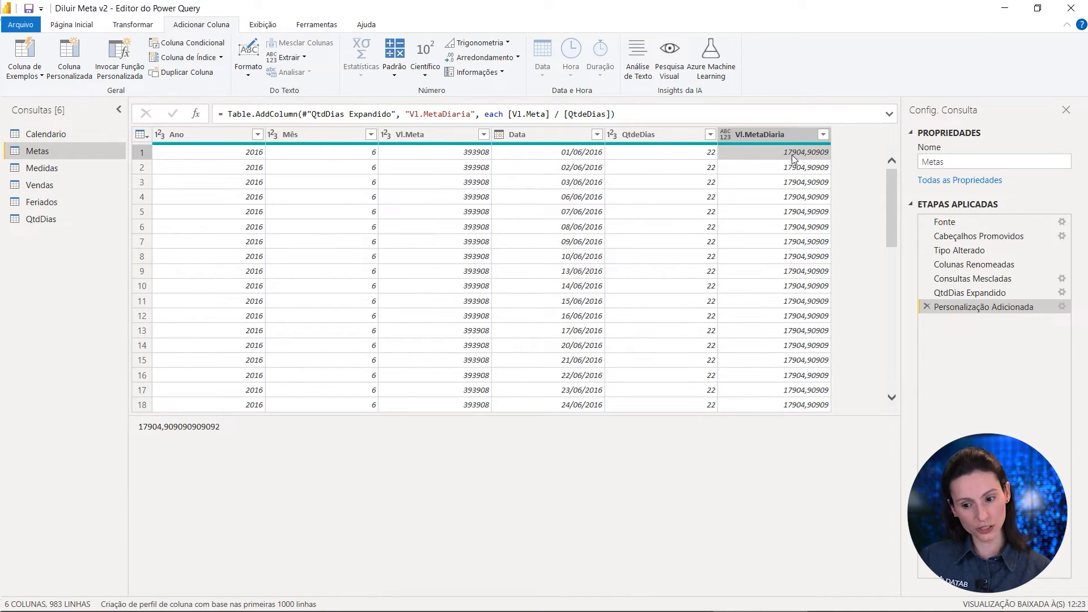
left_click(724, 136)
left_click(746, 149)
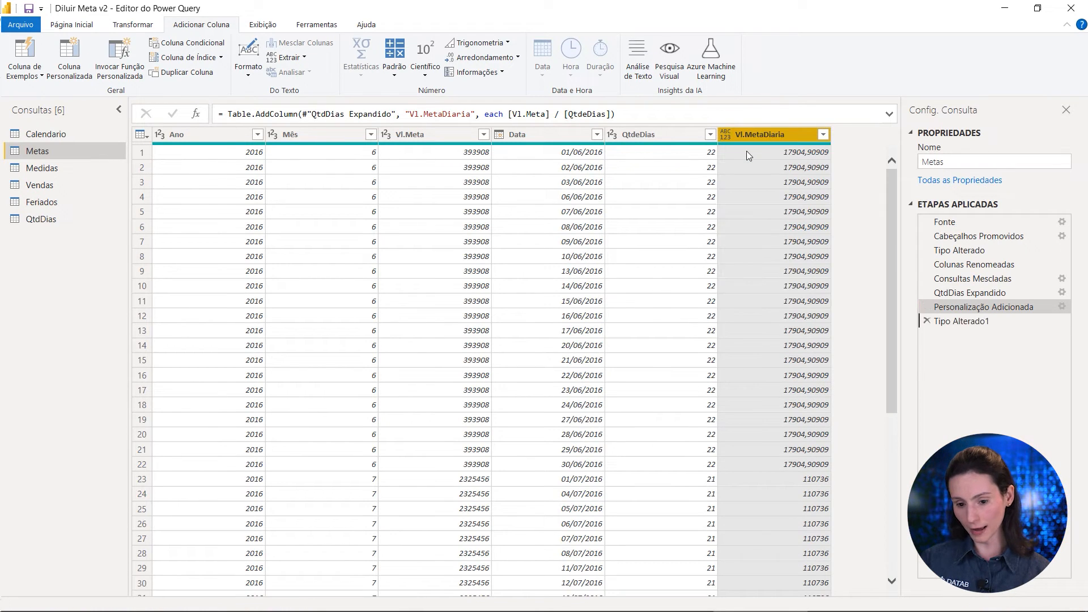
- Remove the monthly Vl.Meta column from the Metas query
left_click(434, 136)
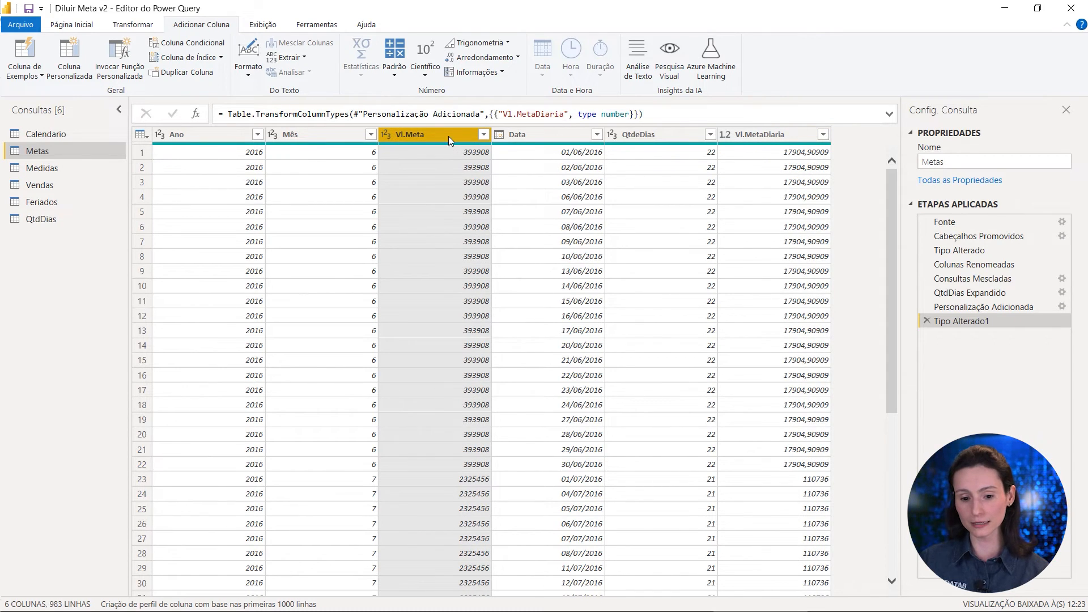
right_click(450, 135)
left_click(494, 158)
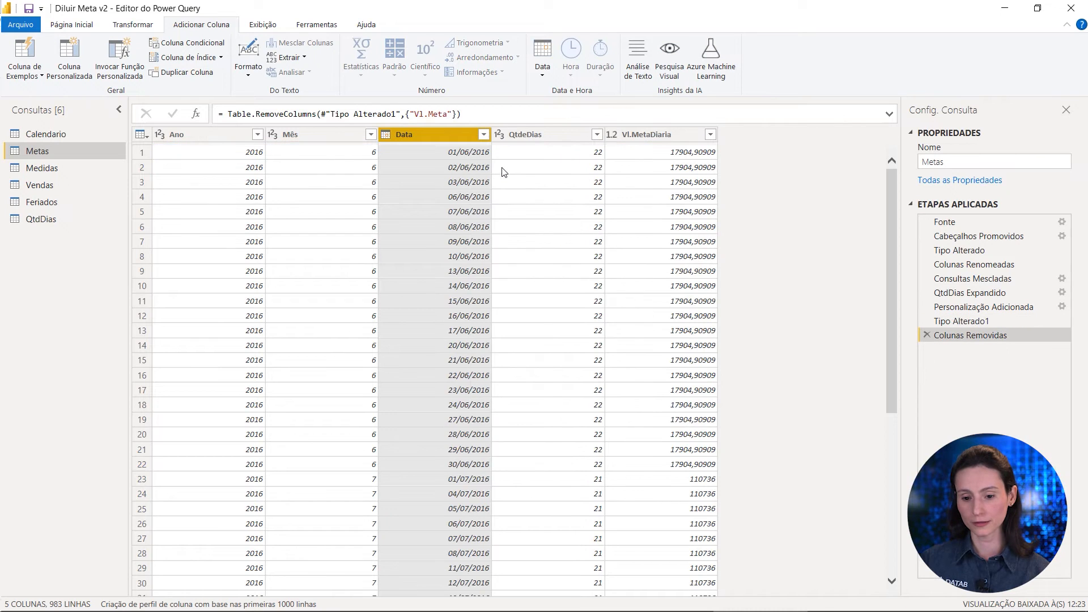
left_click(534, 133)
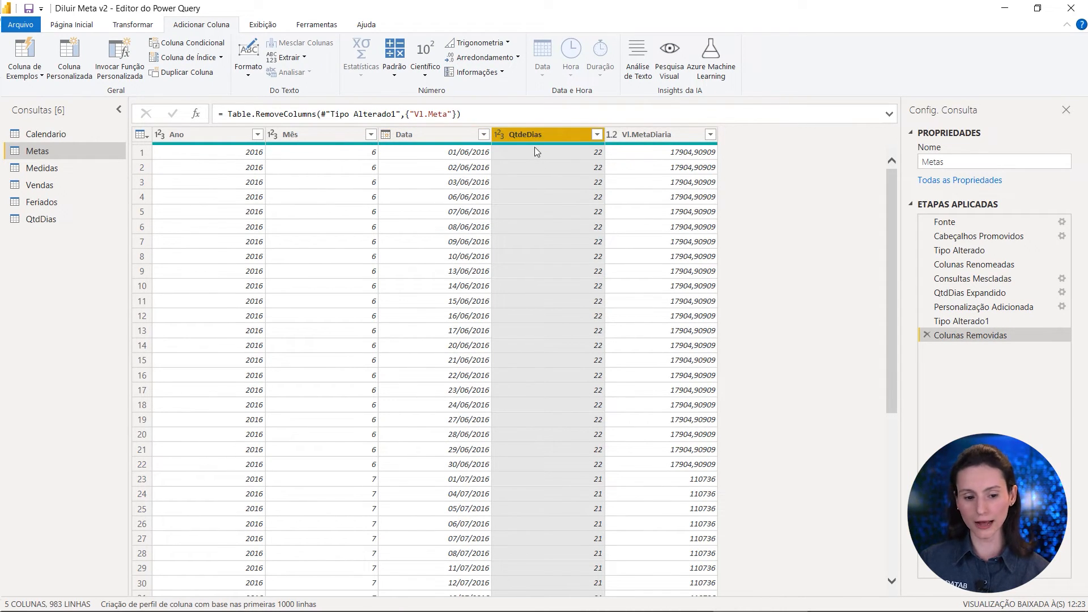
- Disable loading of the QtdDias query into the model and apply the query changes
left_click(61, 224)
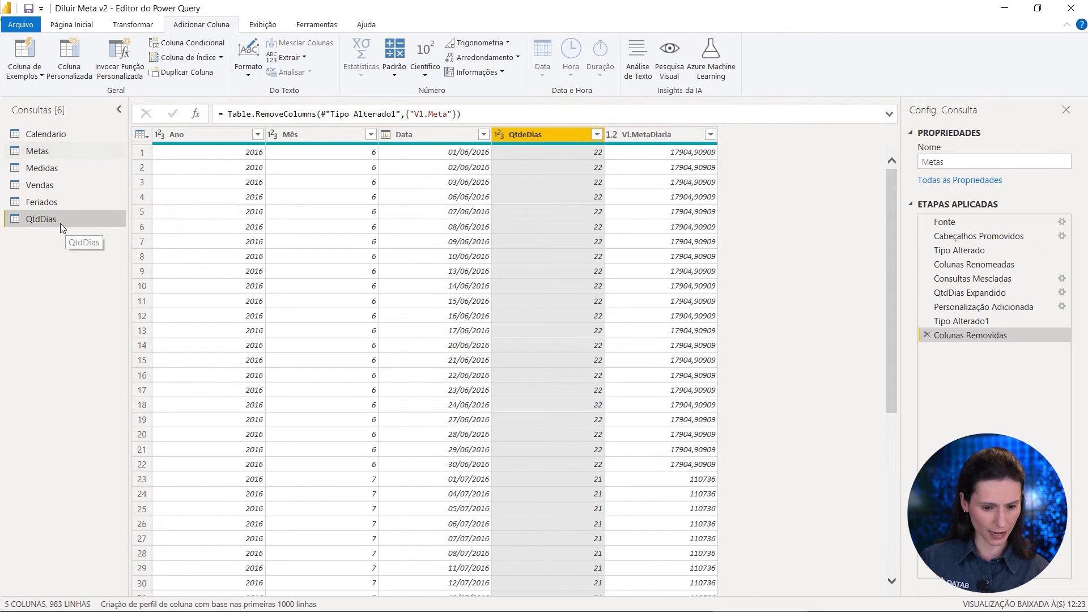
right_click(53, 222)
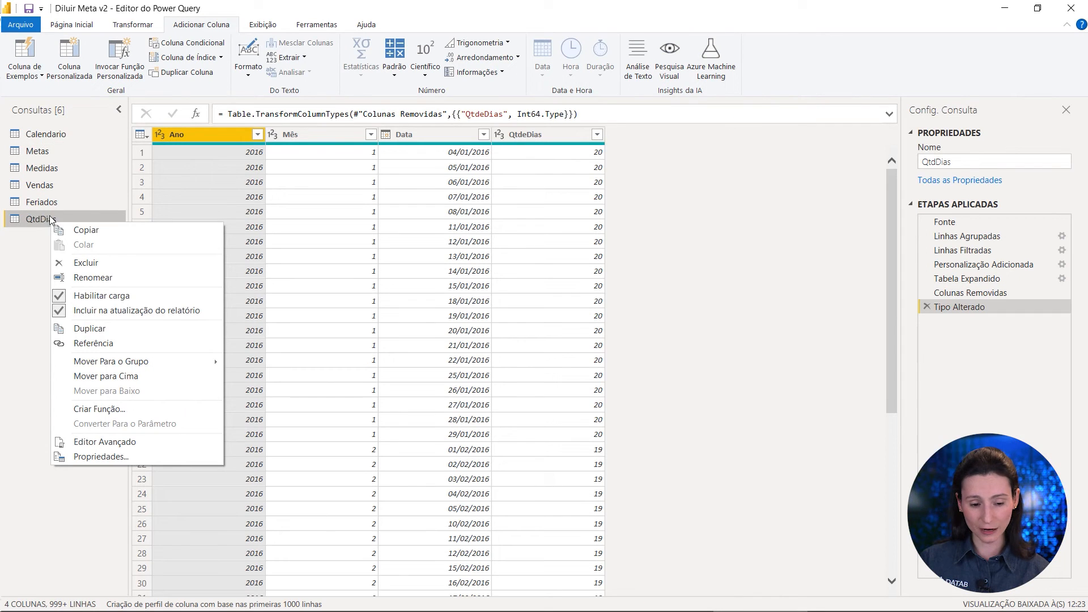
left_click(94, 297)
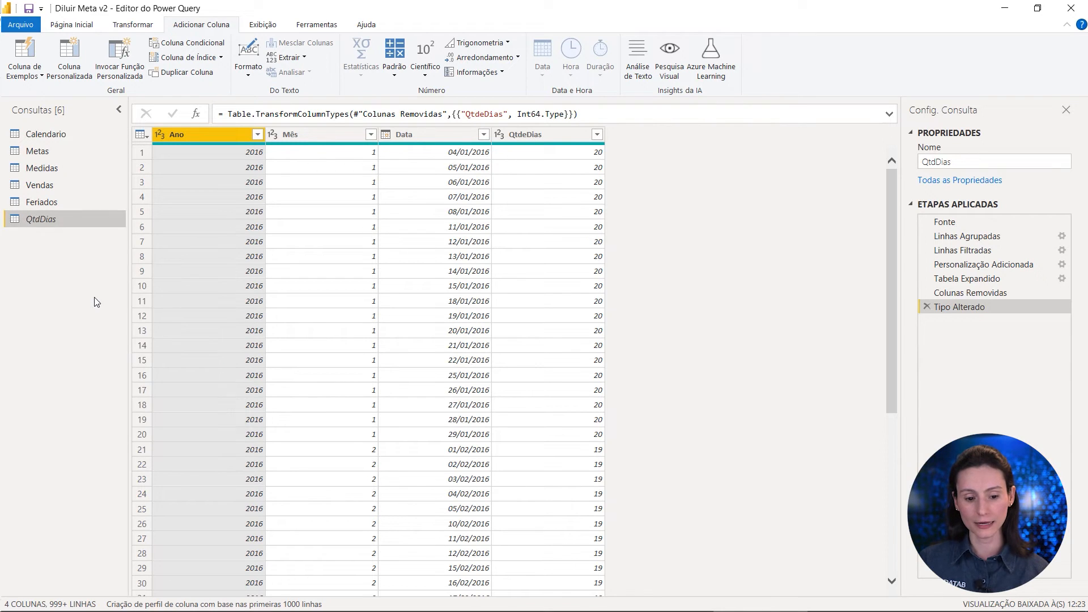
right_click(56, 223)
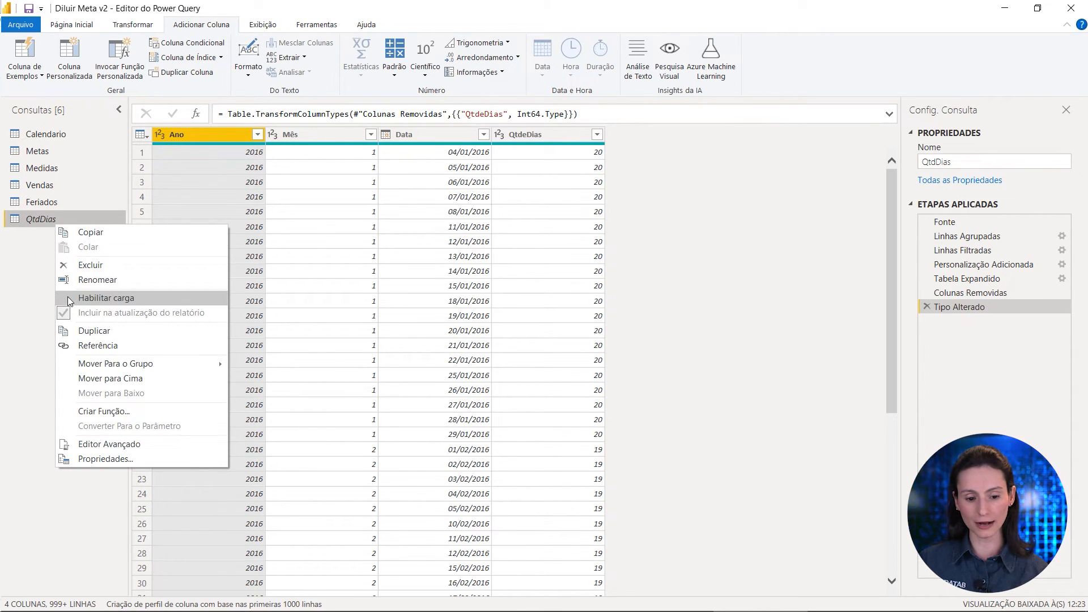
left_click(26, 282)
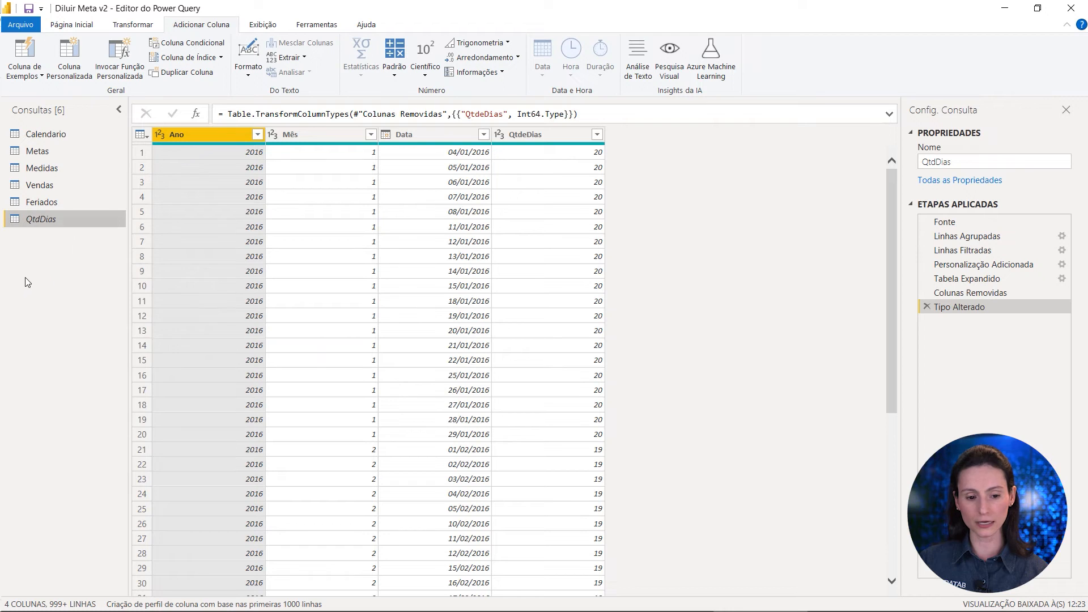
left_click(84, 25)
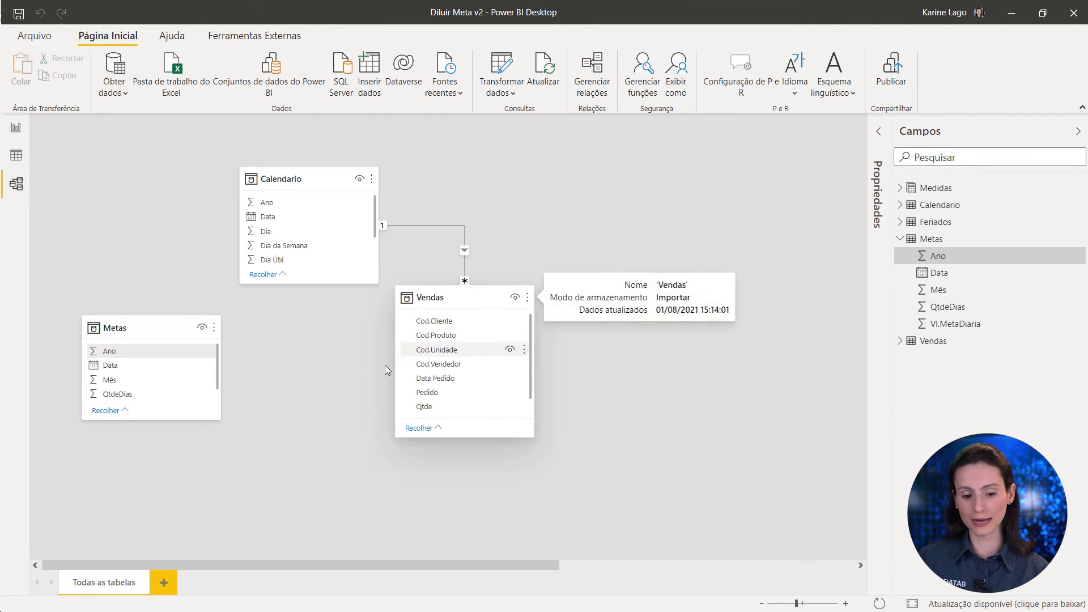
- Relate the Data column of Metas to the Data column of Calendario, and tidy the layout of both tables in the model diagram
left_click_drag(199, 419, 186, 440)
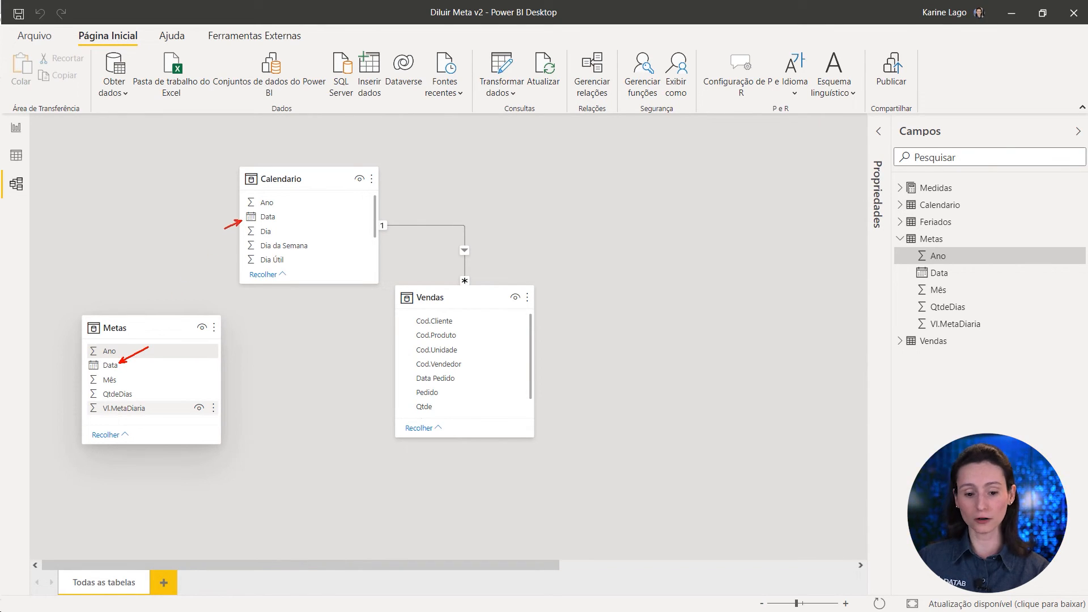
key("Escape")
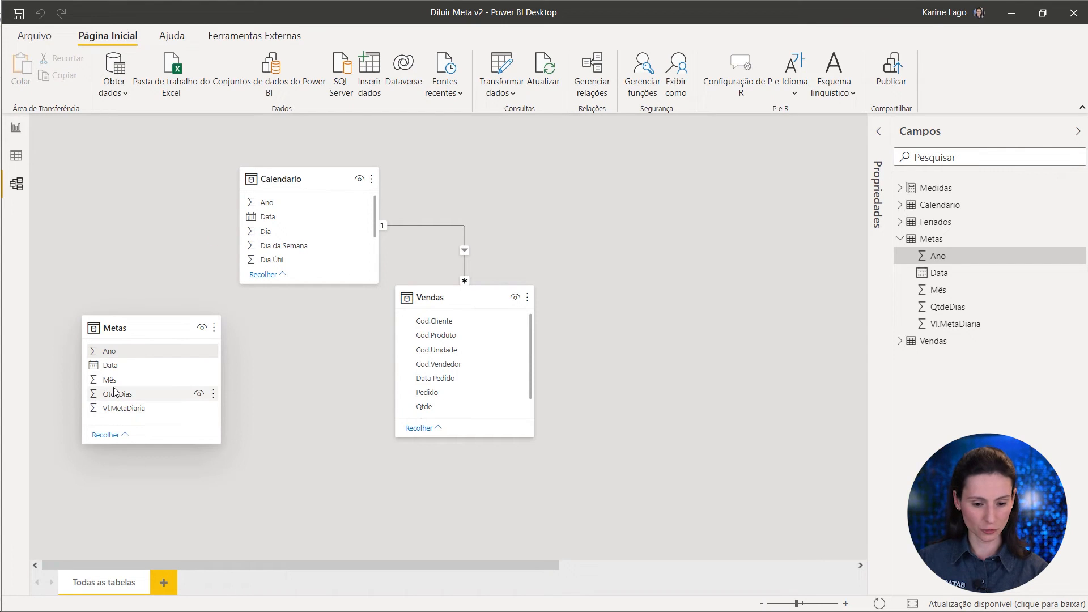
mouse_move(111, 366)
left_mouse_down()
mouse_move(238, 202)
mouse_move(266, 217)
mouse_move(163, 221)
left_mouse_up()
left_click_drag(133, 328, 172, 324)
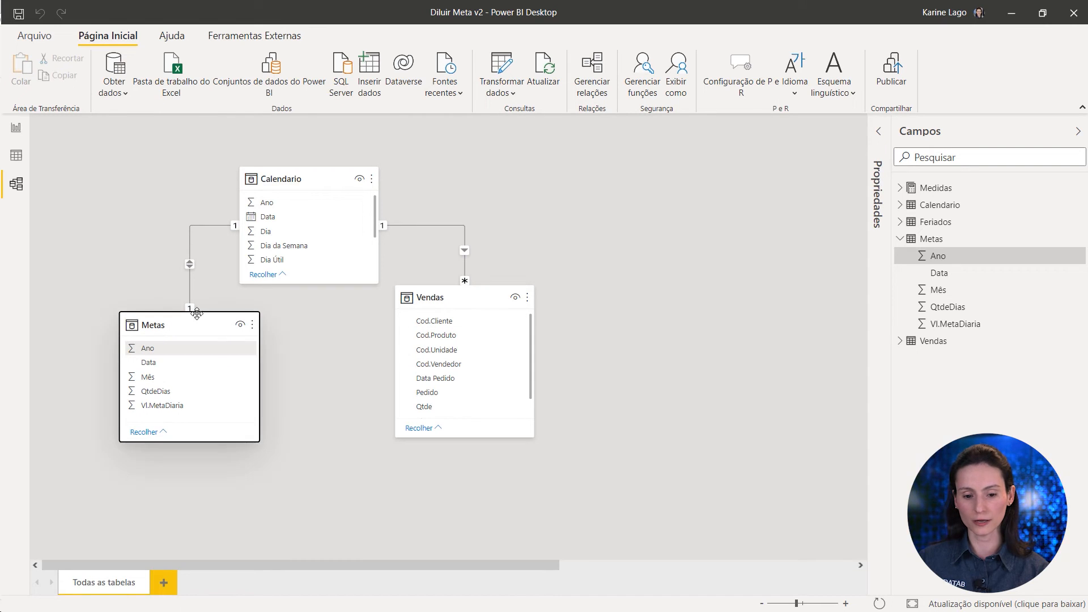
left_click_drag(289, 181, 301, 177)
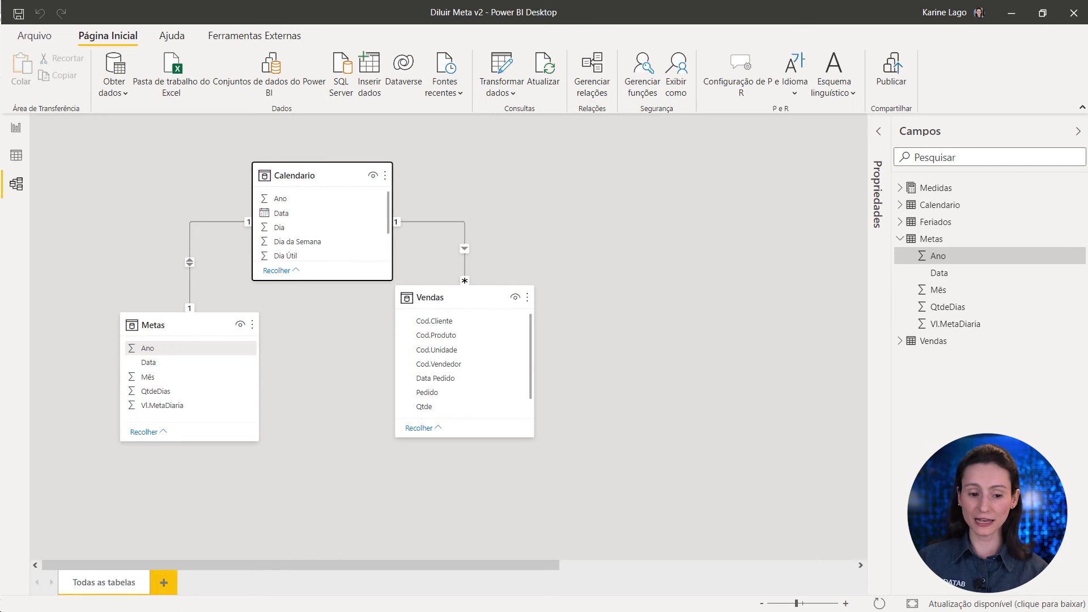
- Delete the broken Soma de Metas matrix from the Meta report page and expand the Medidas table
left_click(16, 128)
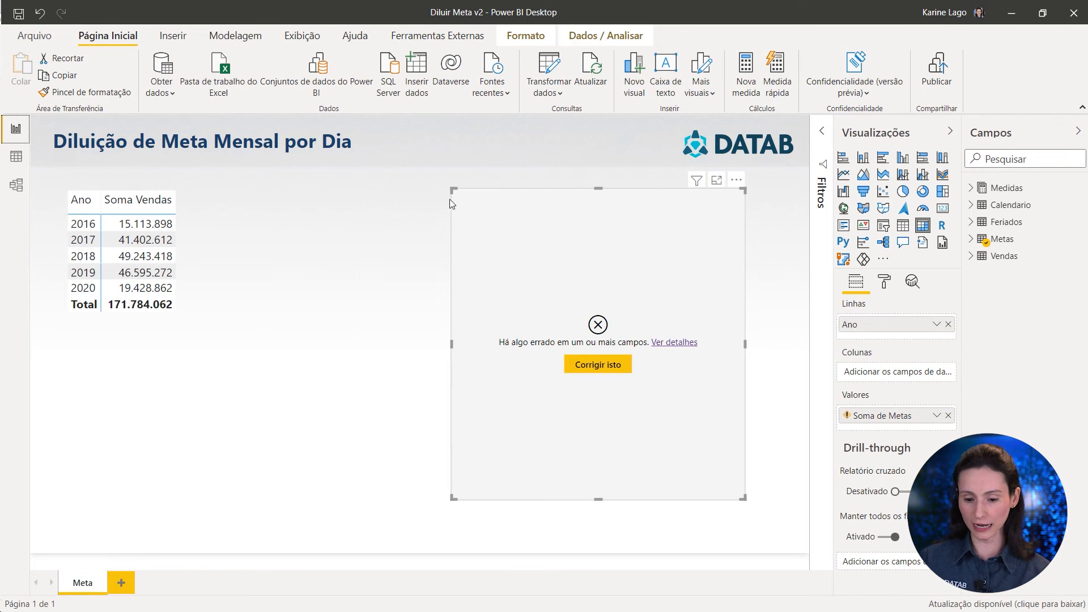
key("Delete")
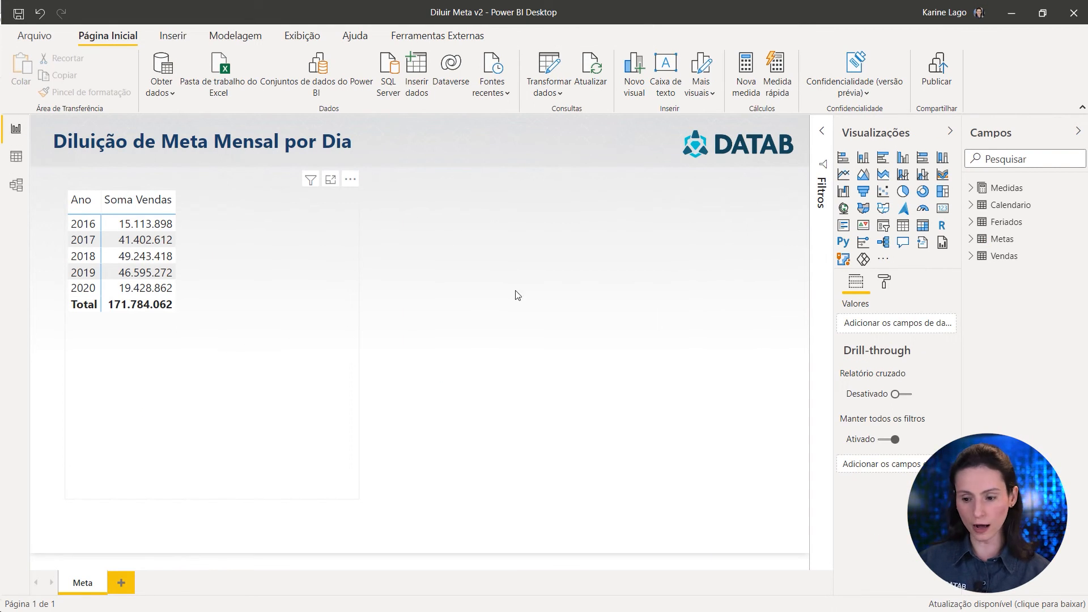
left_click(981, 193)
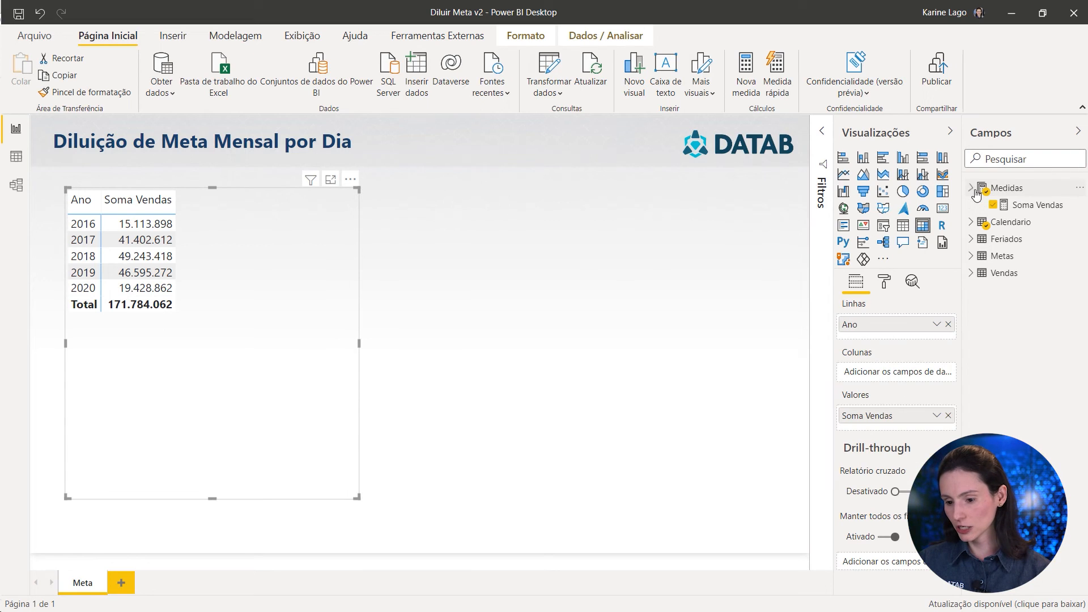
- Create the measure Soma Metas = SUM(Metas[Vl.MetaDiaria]) in the Medidas table
right_click(1010, 190)
key("Escape")
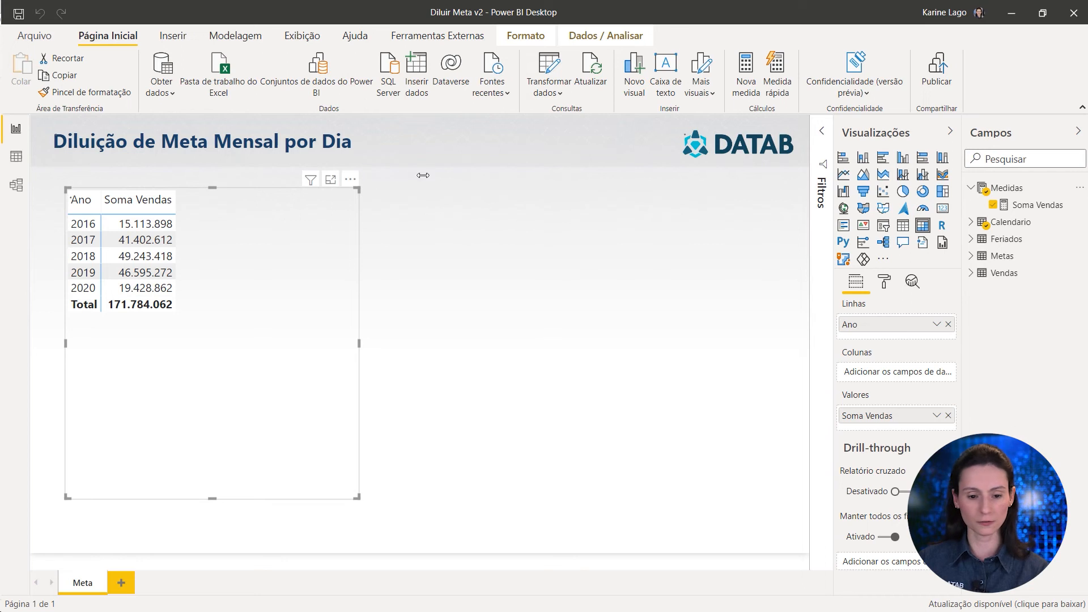
type("Soma M")
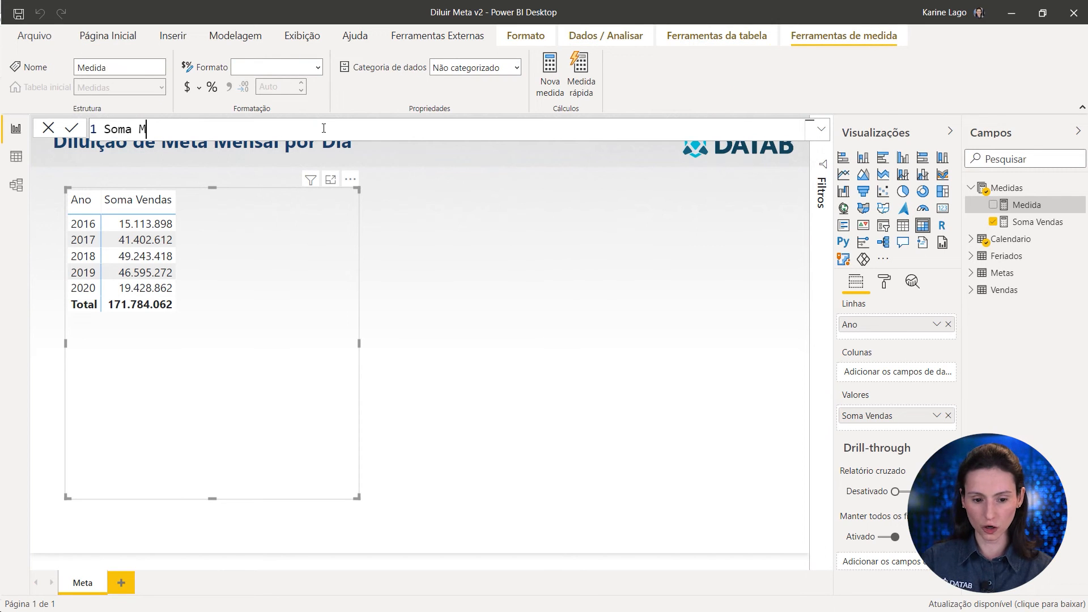
type("etas = SUM(")
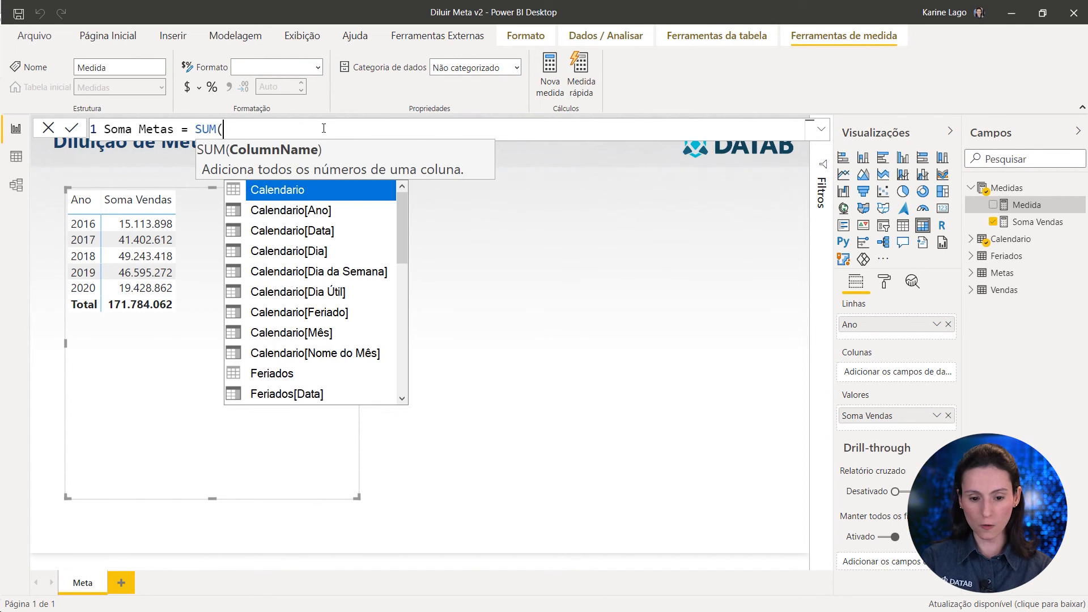
type("vl")
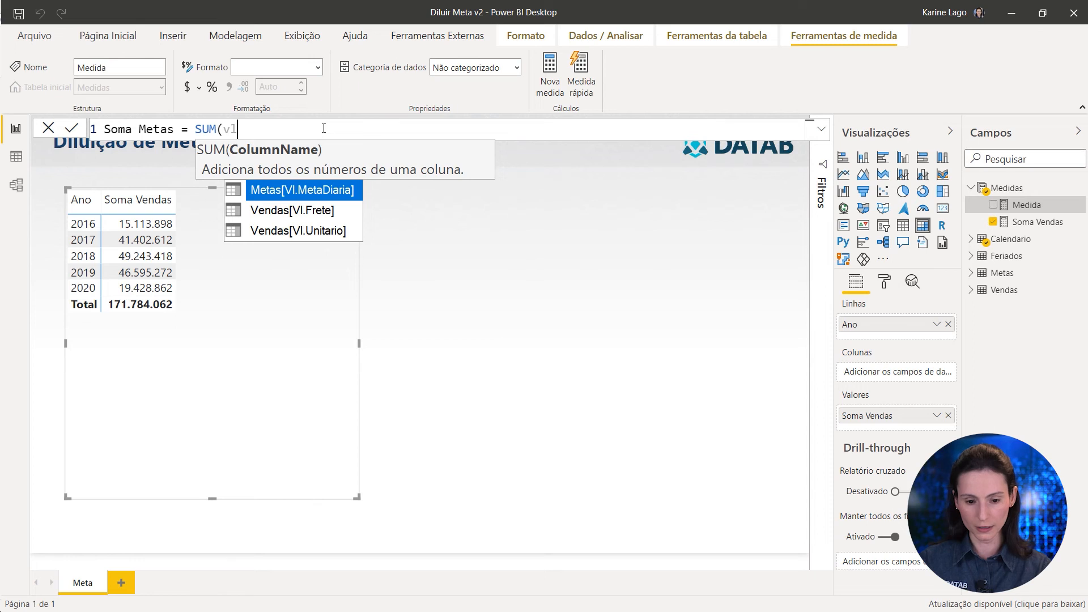
left_click(328, 191)
type(")")
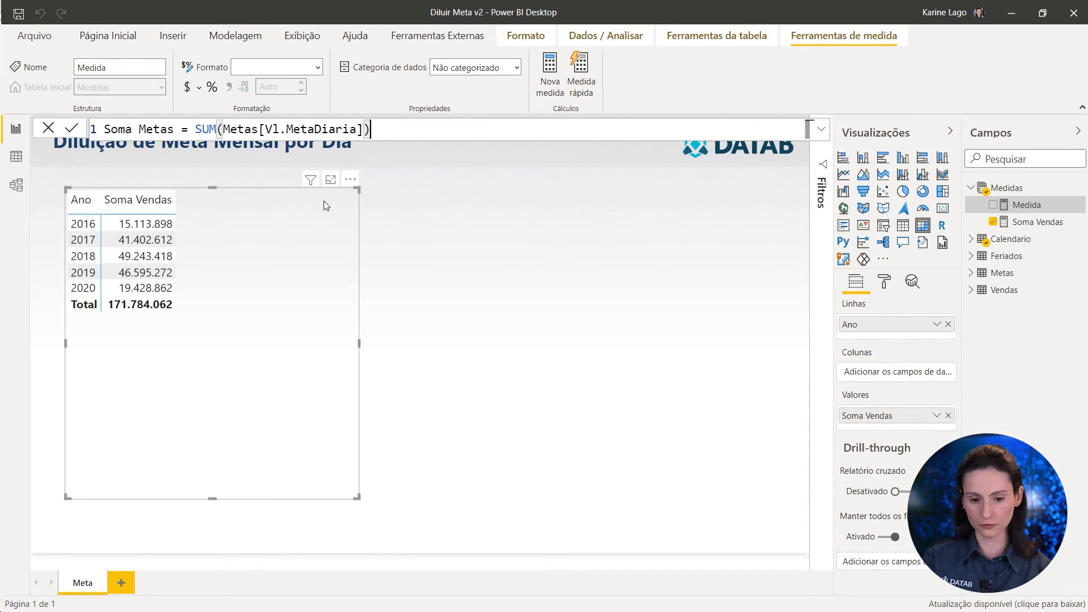
key("Return")
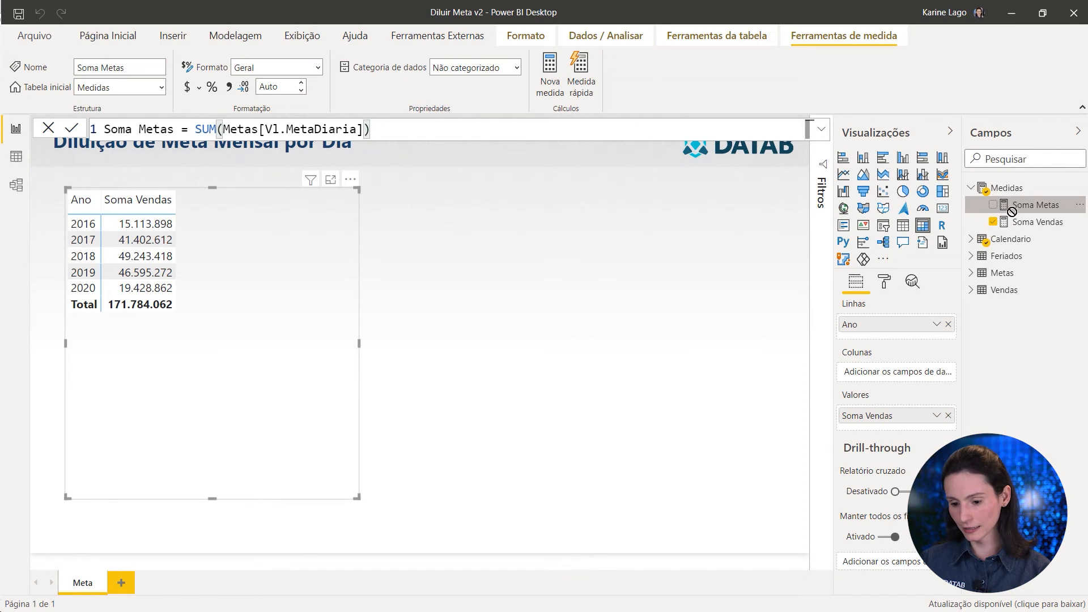
- Add Soma Metas to the matrix values and Nome do Mês below Ano in the rows, and expand the hierarchy to month level
left_click_drag(1007, 212, 891, 425)
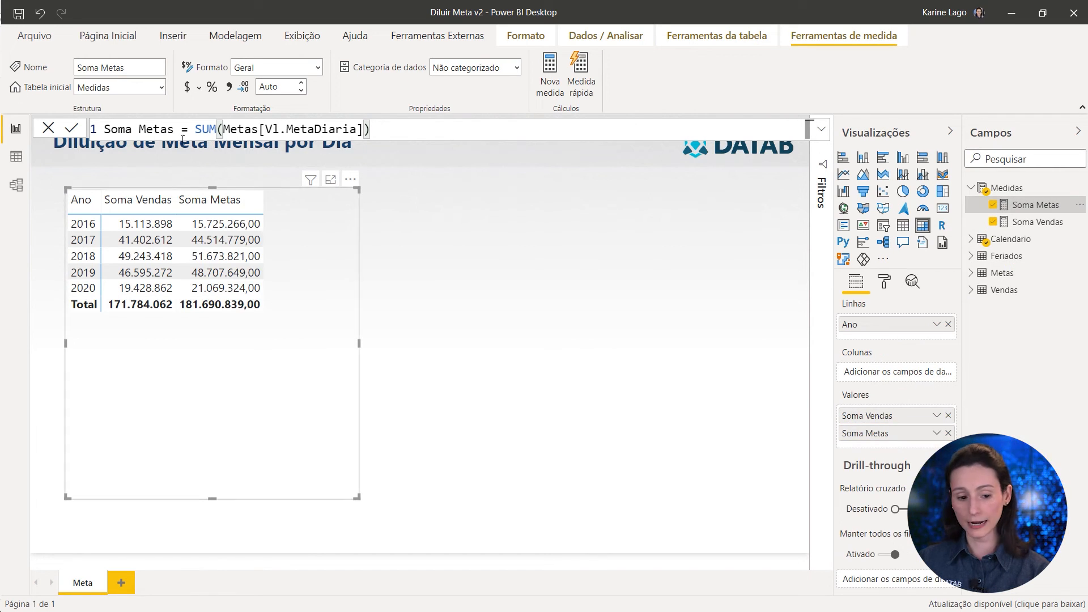
left_click(971, 240)
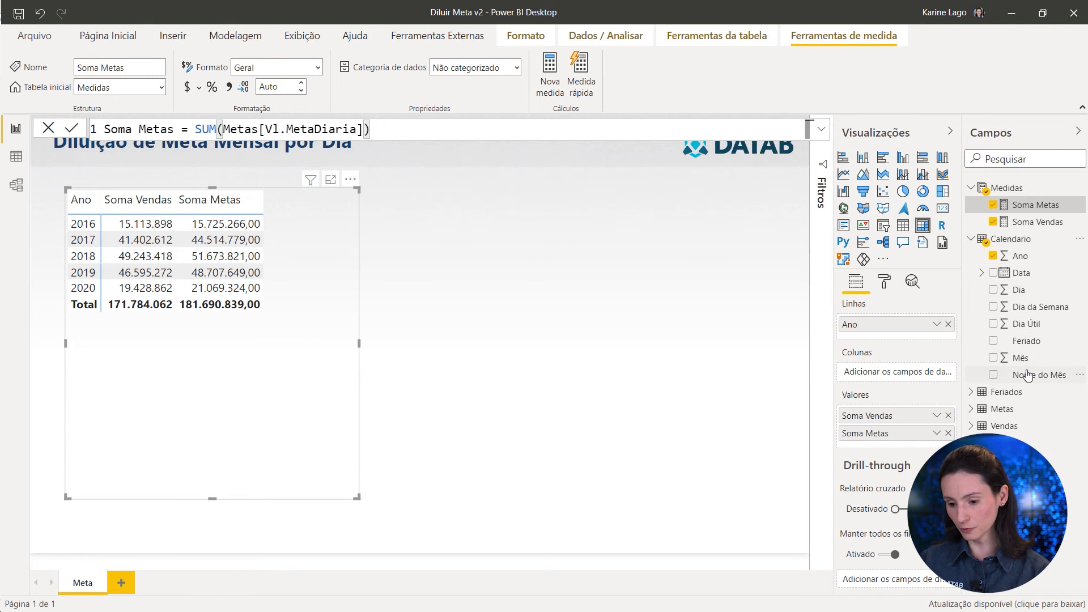
left_click_drag(1028, 376, 898, 343)
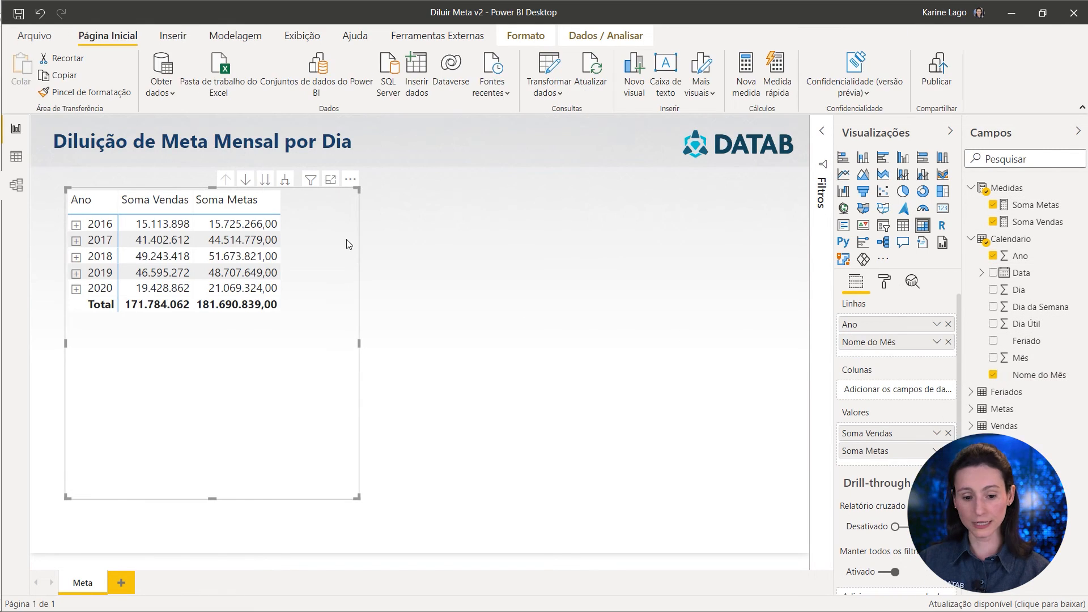
left_click(285, 180)
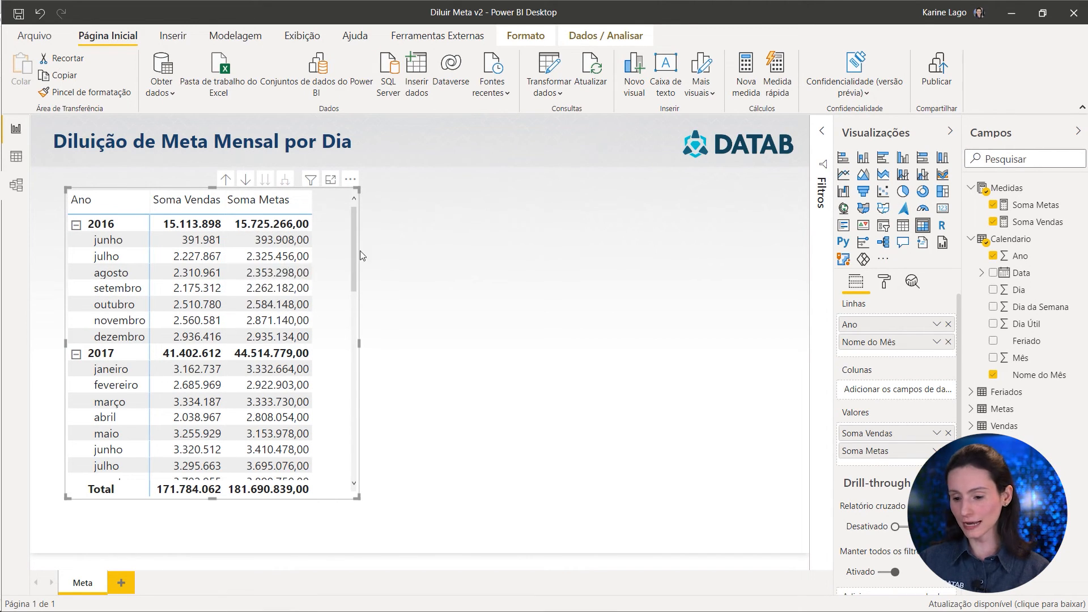
- Format the Soma Metas measure with 0 decimal places and a thousands separator
left_click(1024, 211)
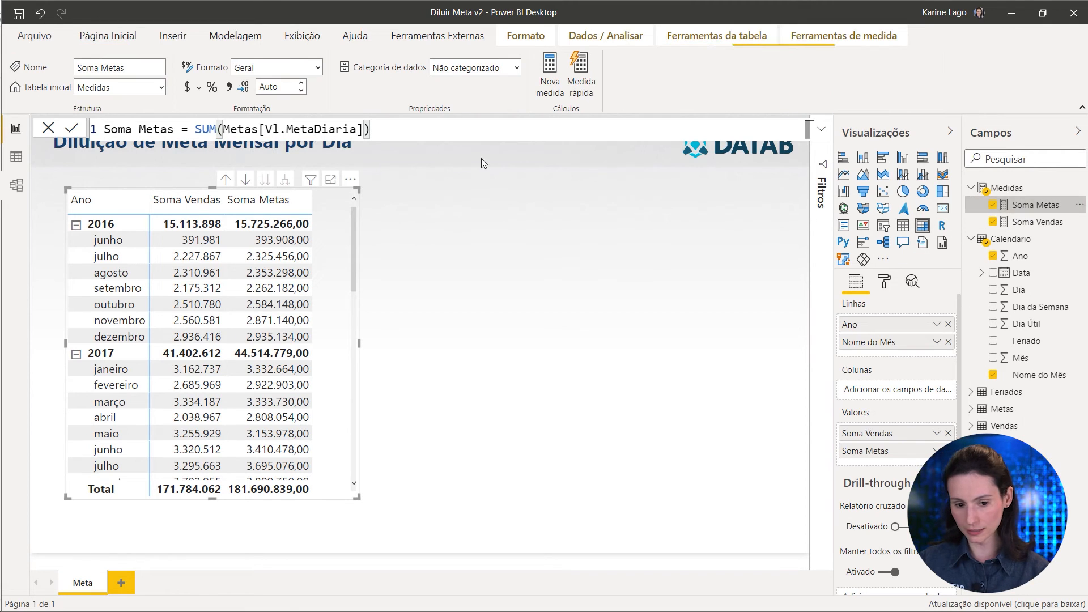
left_click(286, 88)
type("0")
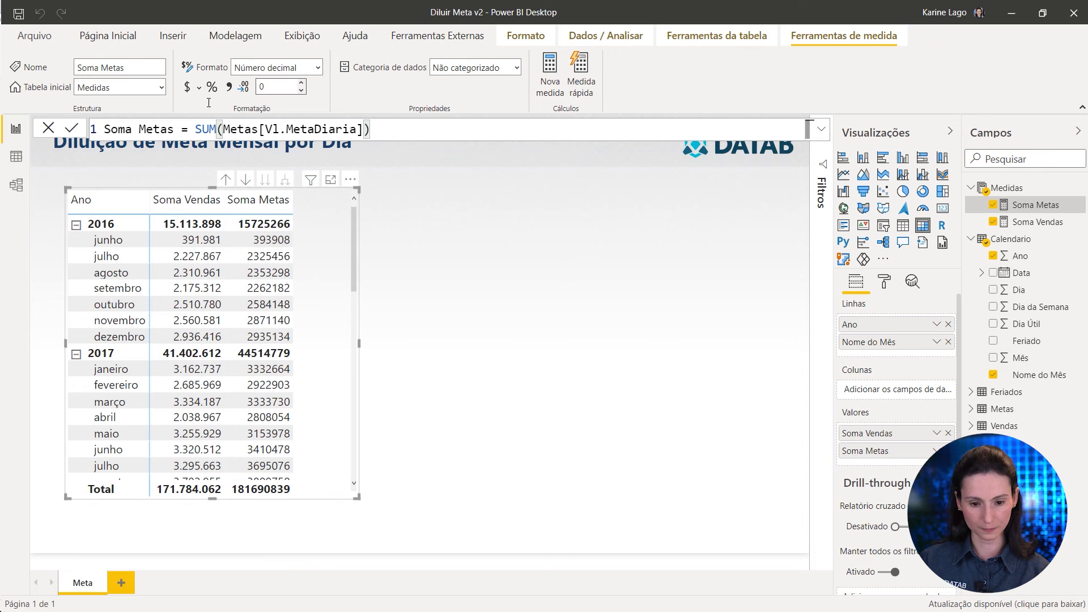
left_click(228, 87)
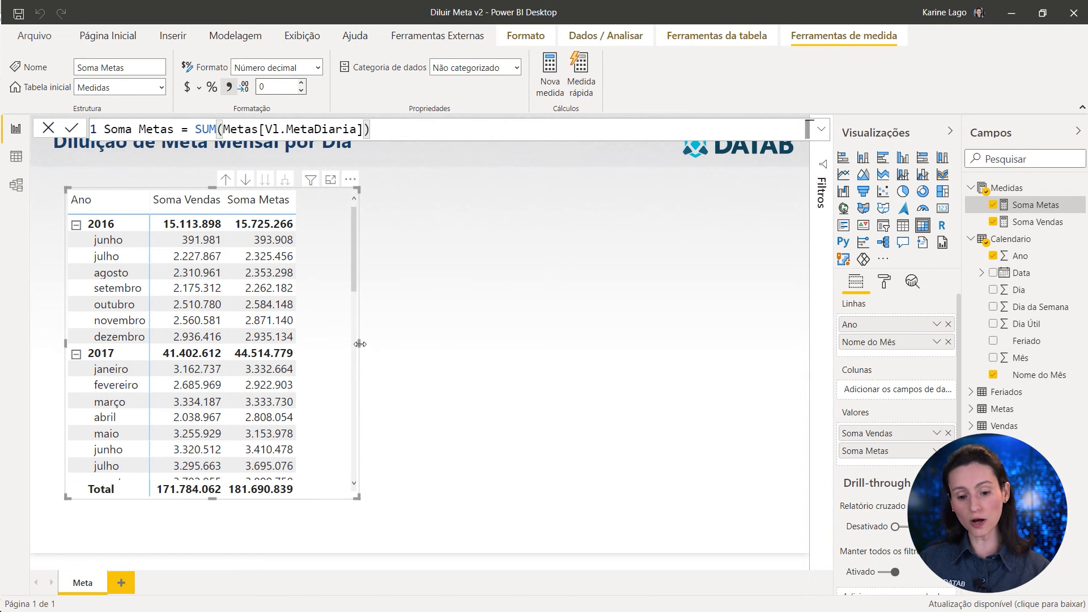
- Add Dia below Nome do Mês in the matrix rows and expand julho 2016 to its days
left_click_drag(1026, 300, 906, 357)
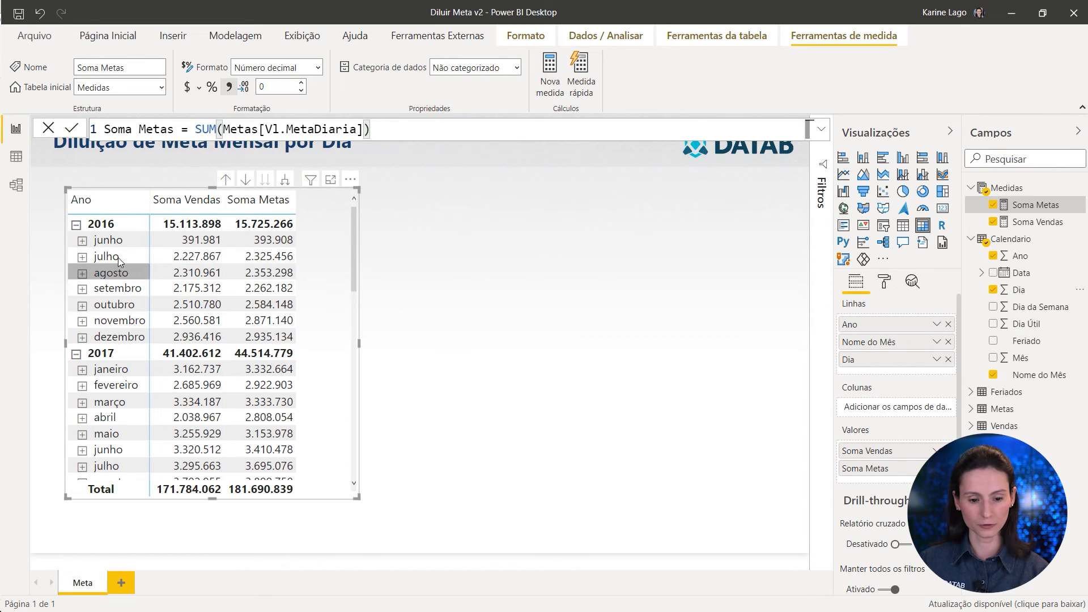
left_click(82, 258)
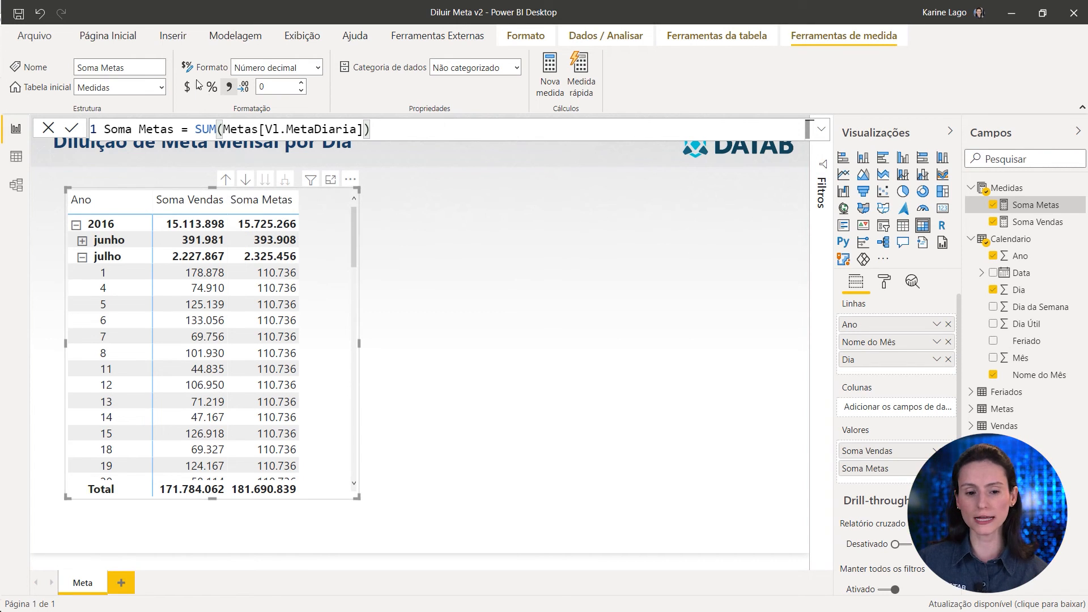
- Add a Semana do Ano column derived from Data to the Calendario query and apply the query changes to the model
left_click(111, 36)
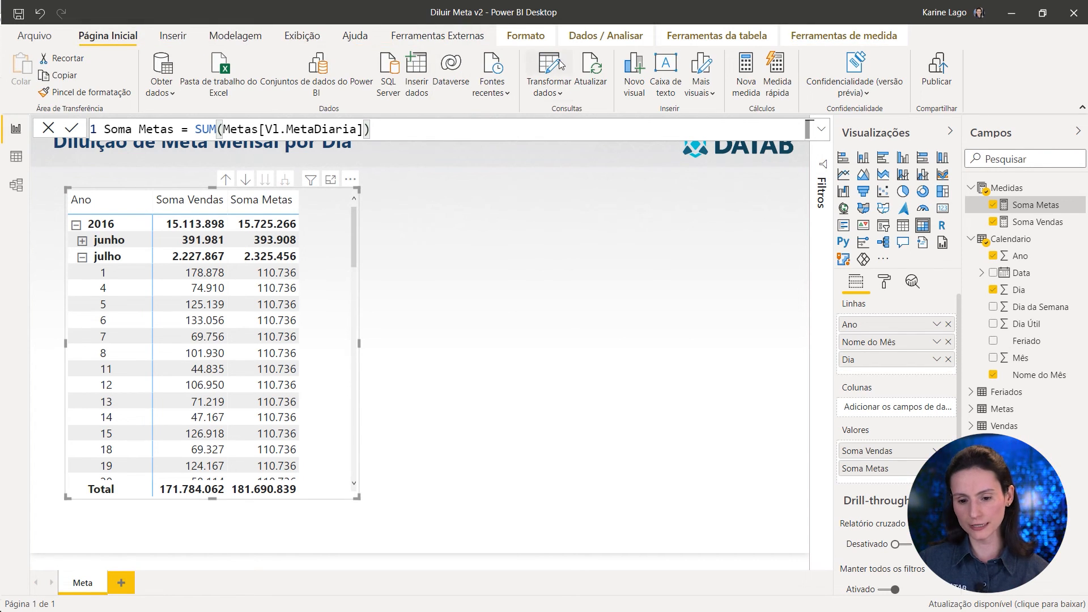
left_click(549, 64)
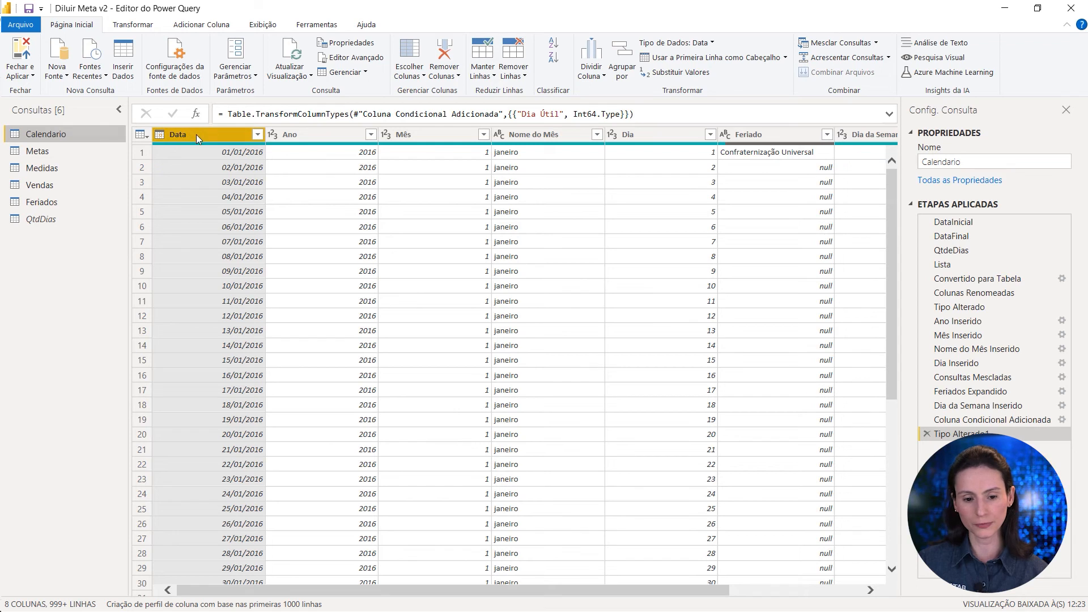
left_click(210, 26)
left_click(542, 57)
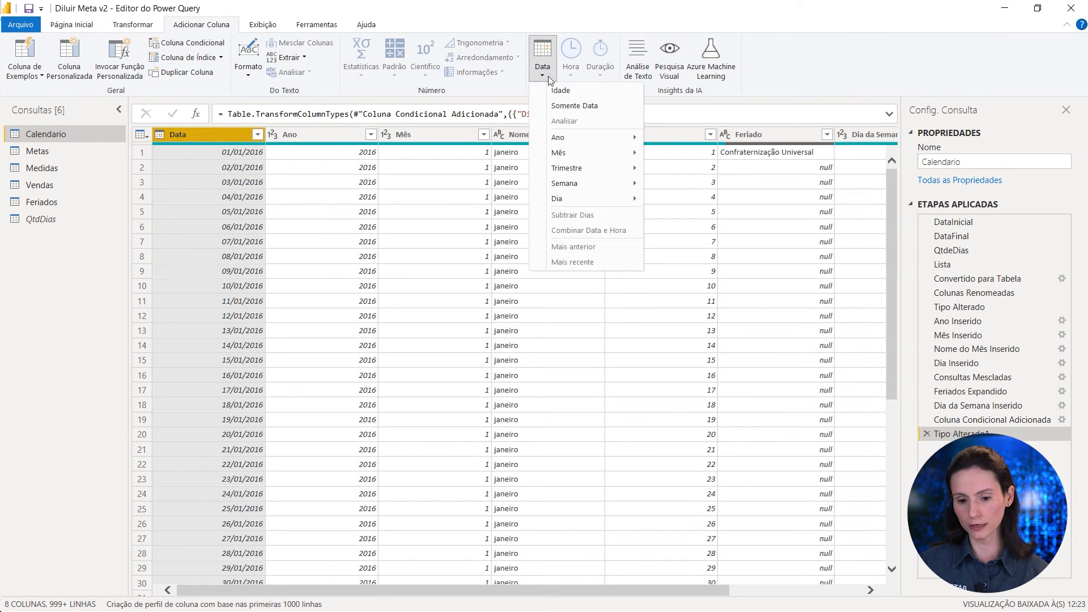
mouse_move(578, 183)
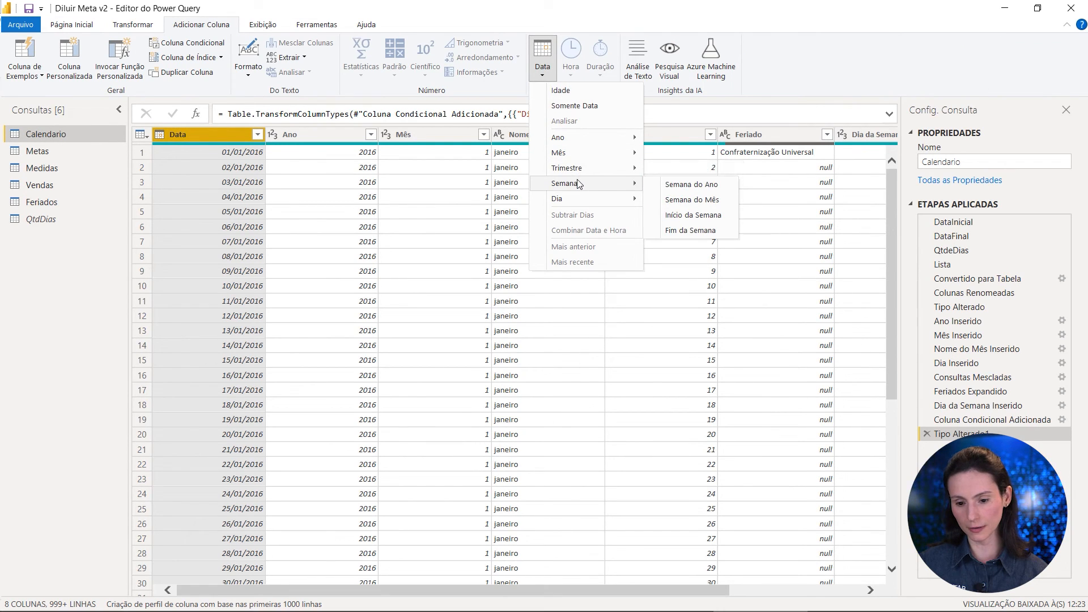
left_click(670, 187)
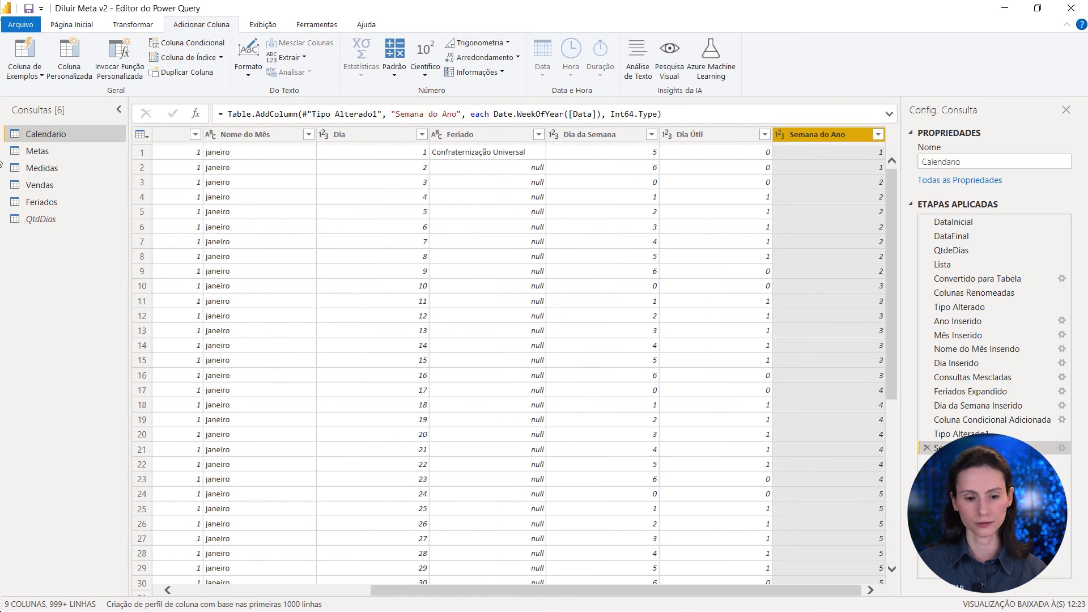
left_click(72, 26)
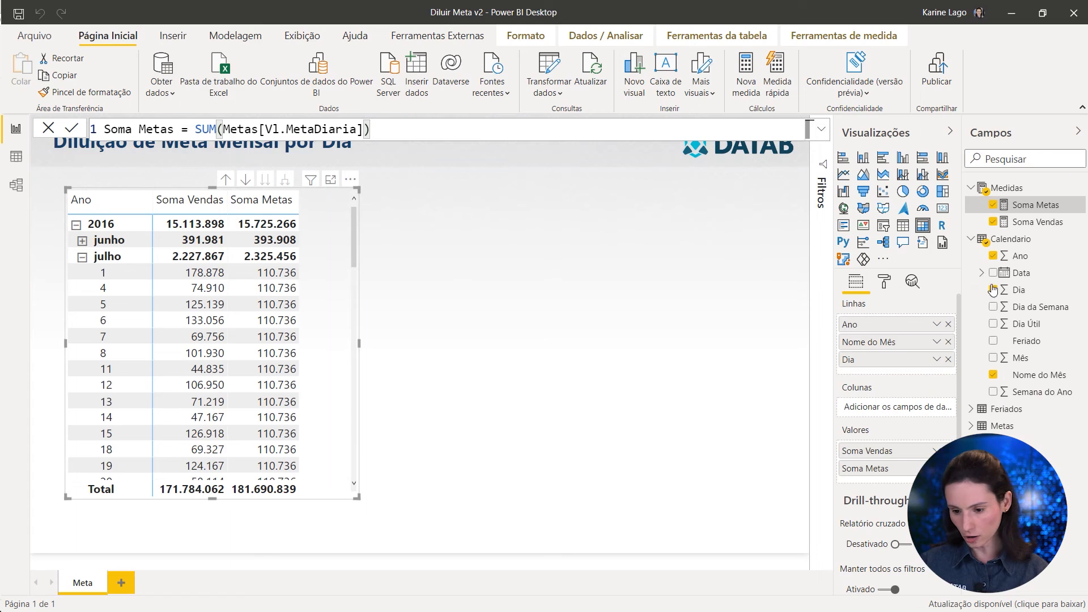
- Insert Semana do Ano between Nome do Mês and Dia in the matrix rows, and collapse 2016 to examine the weekly sales and targets of 2017
left_click(1030, 308)
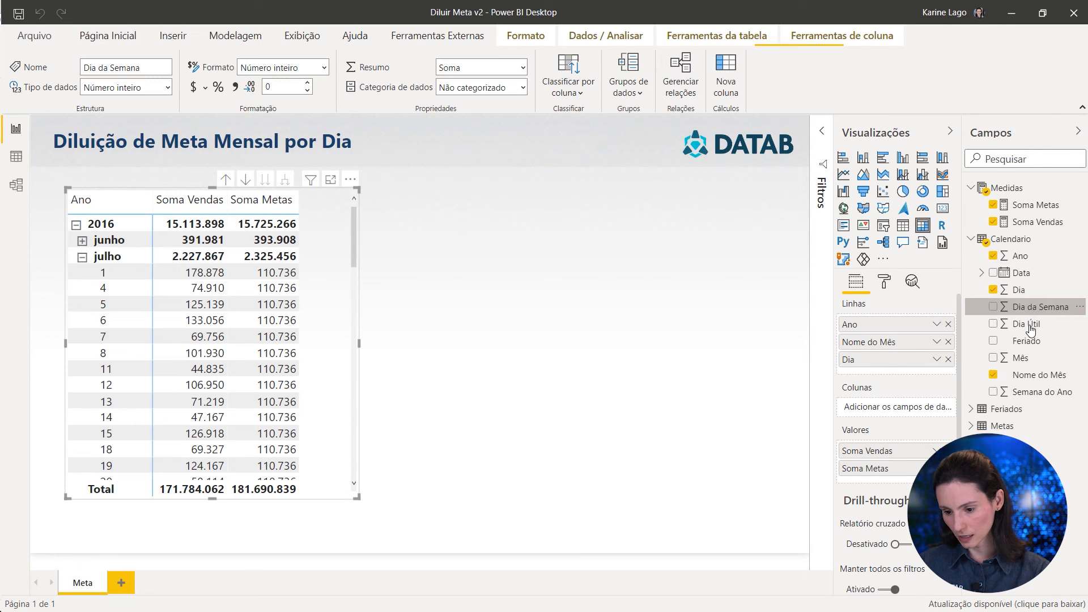
left_click(1037, 398)
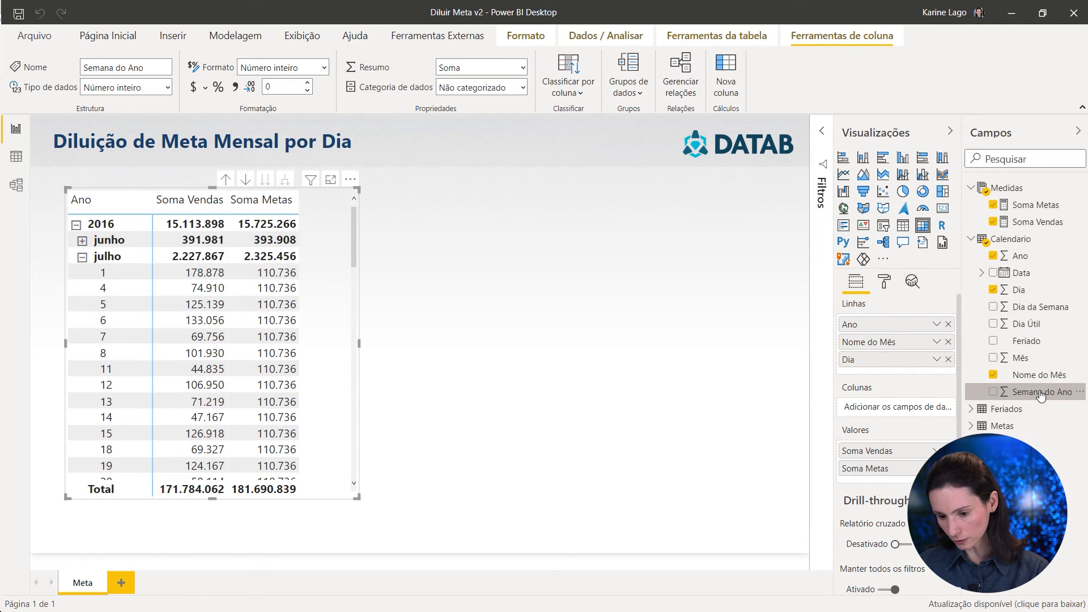
left_click_drag(1040, 395, 893, 363)
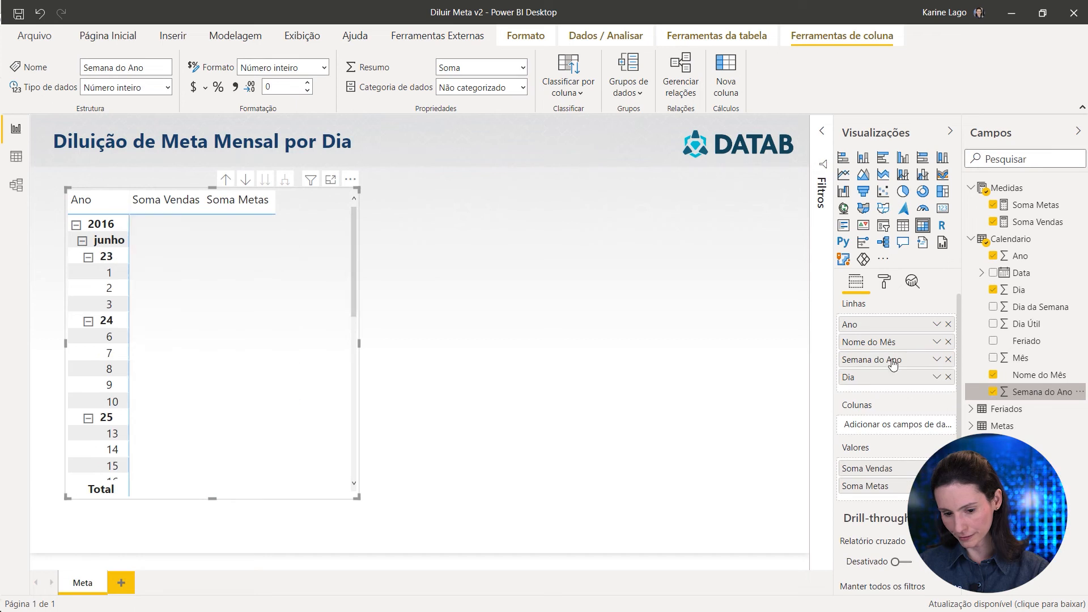
left_click(76, 225)
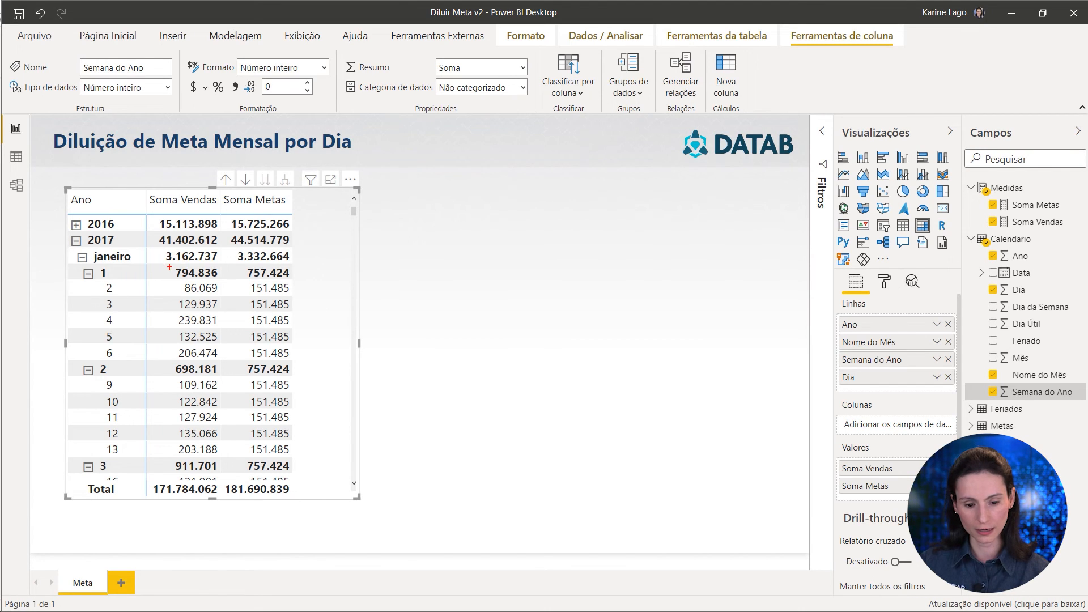
left_click_drag(169, 267, 217, 278)
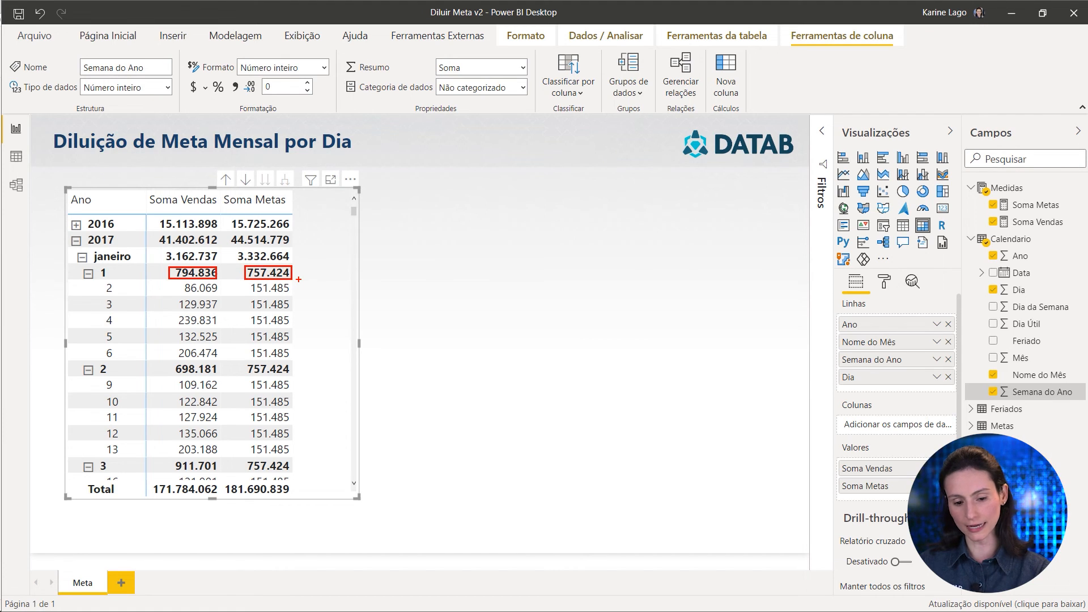
key("Escape")
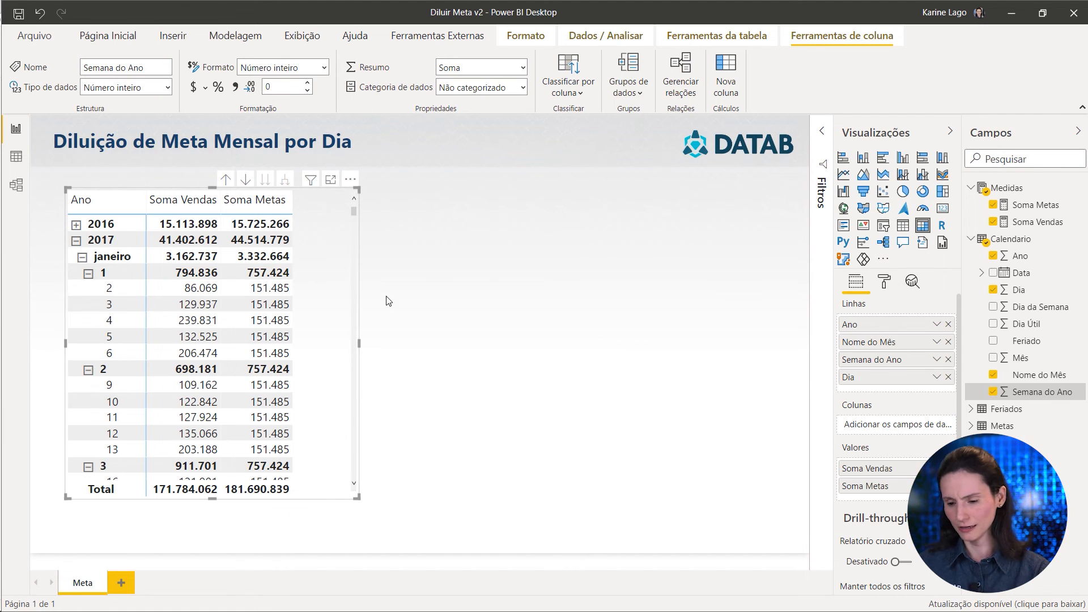
- Create the measure Vendas vs Metas = DIVIDE([Soma Vendas],[Soma Metas]) in the Medidas table and format it as a percentage
right_click(1011, 188)
left_click(977, 193)
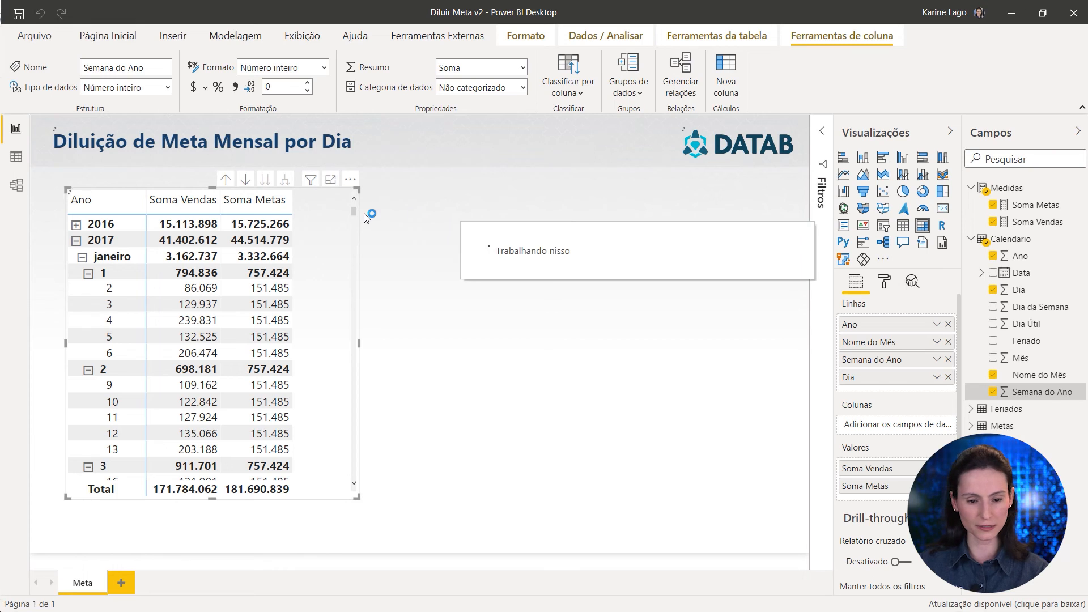
type("Vendas ")
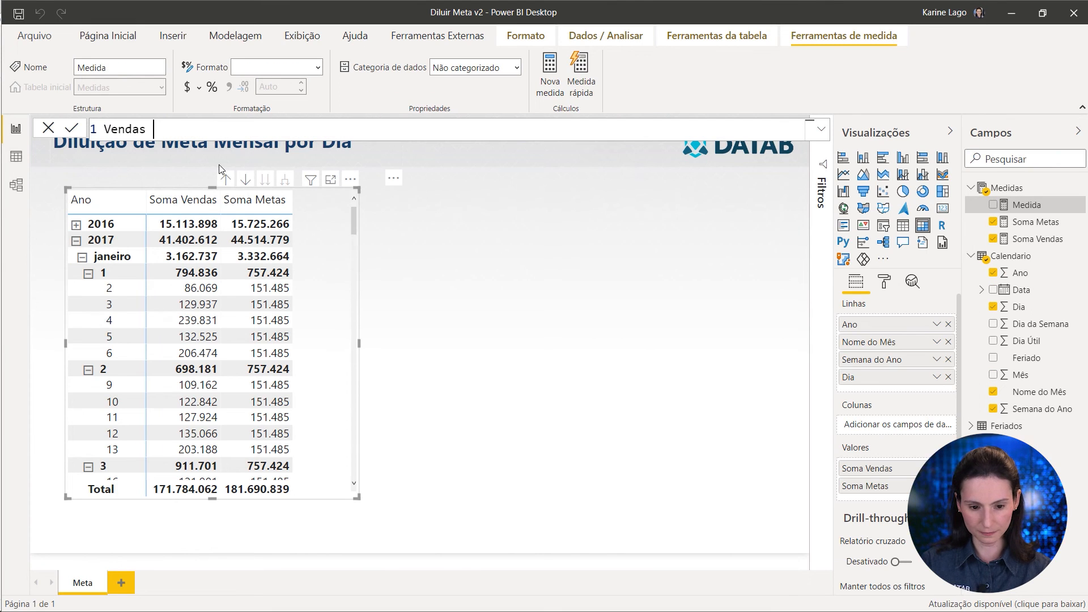
type("vs Meta")
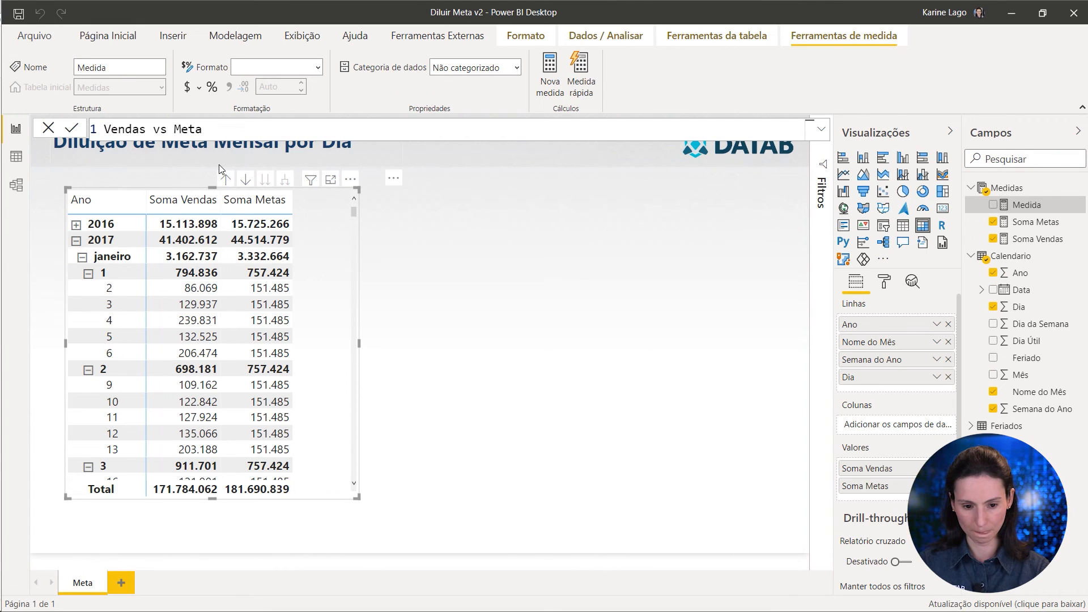
type("s = DIVIDE(")
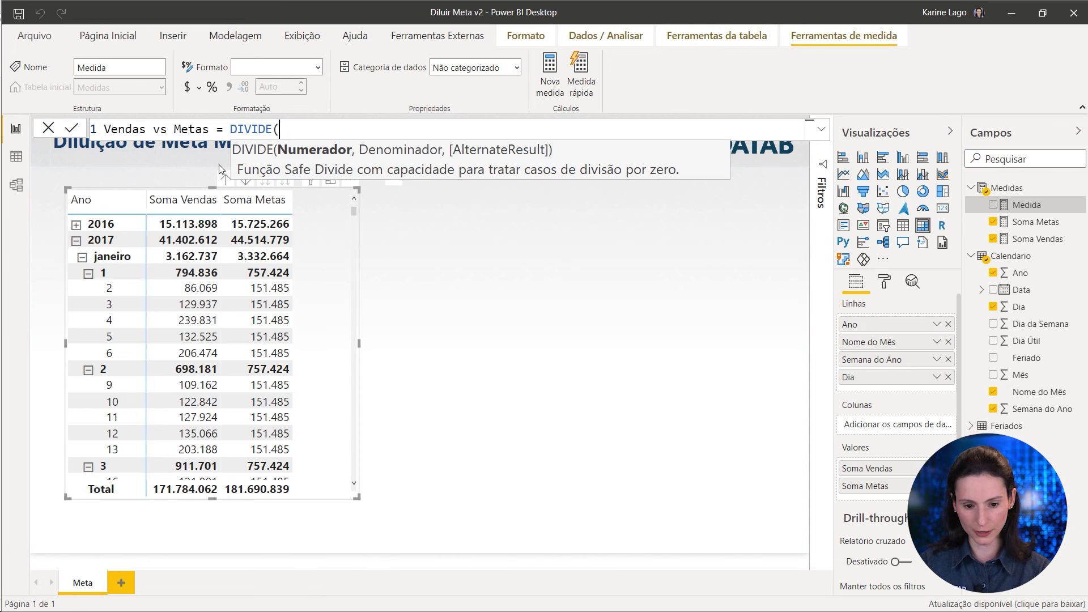
type("soma")
key("Down")
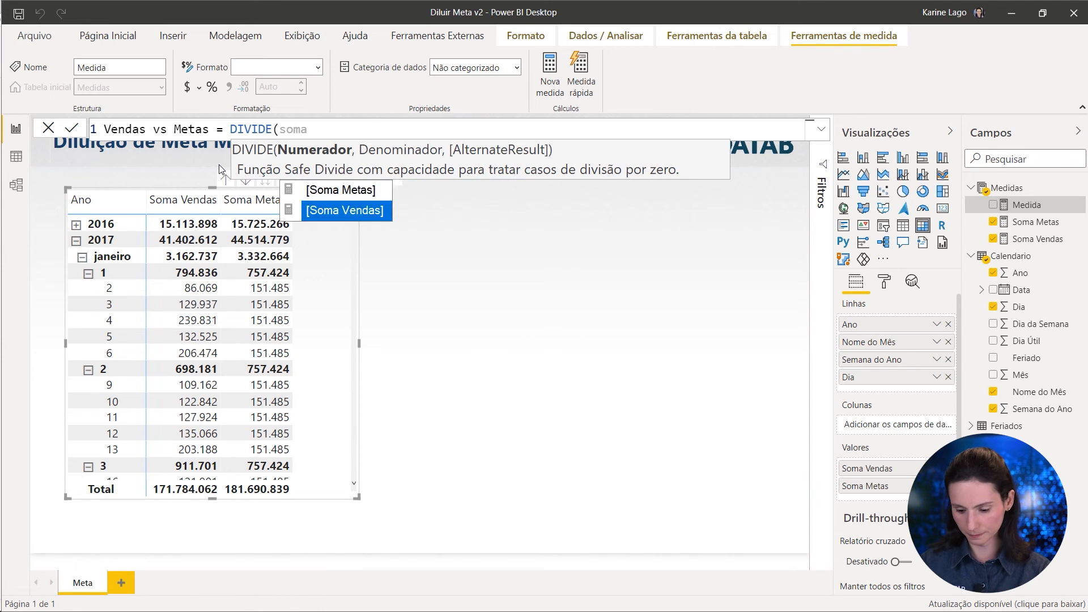
key("Tab")
type(",soma")
key("Tab")
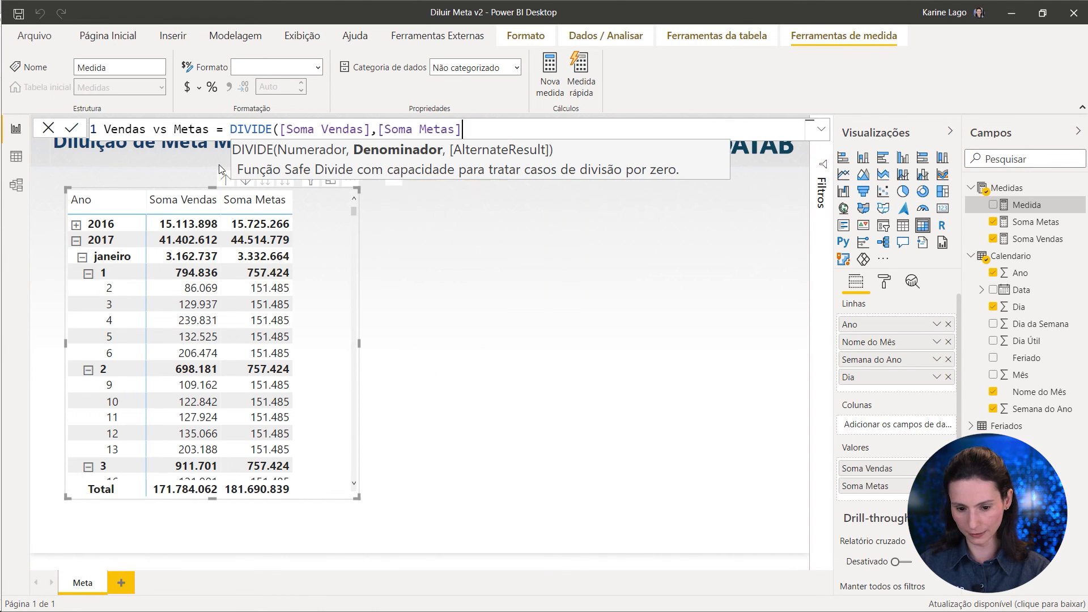
type(")")
key("Return")
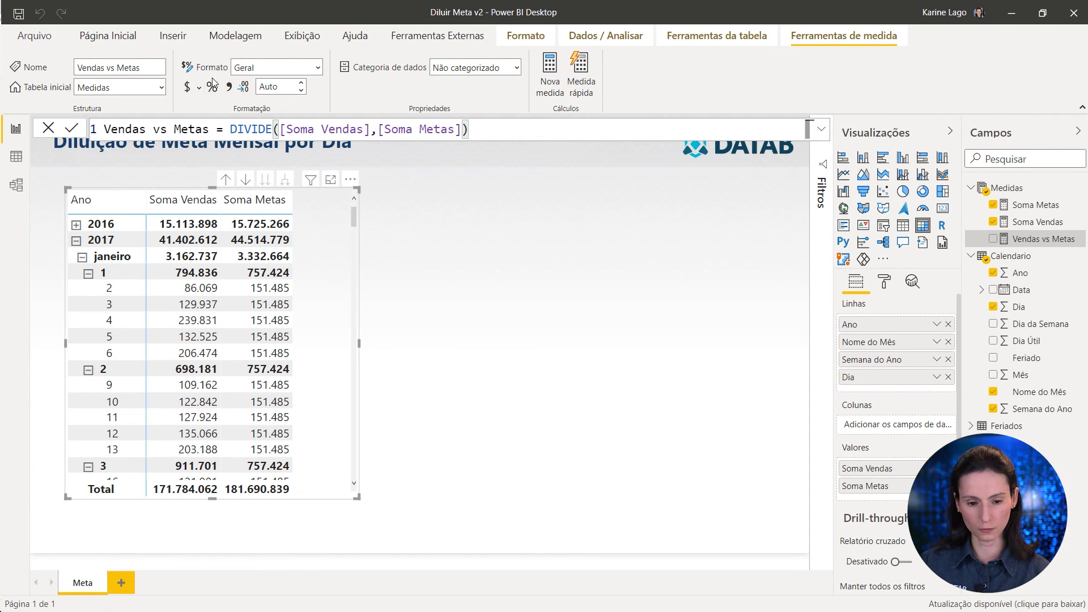
left_click(218, 87)
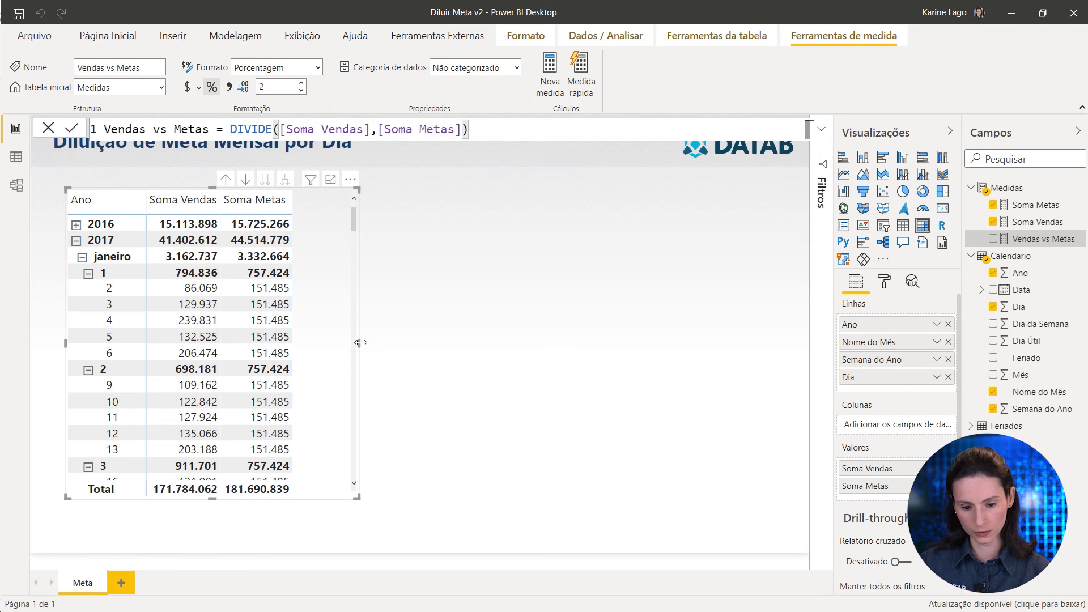
- Widen the matrix and add Vendas vs Metas to its values after Soma Metas
left_click_drag(361, 342, 419, 342)
left_click_drag(1018, 244, 883, 498)
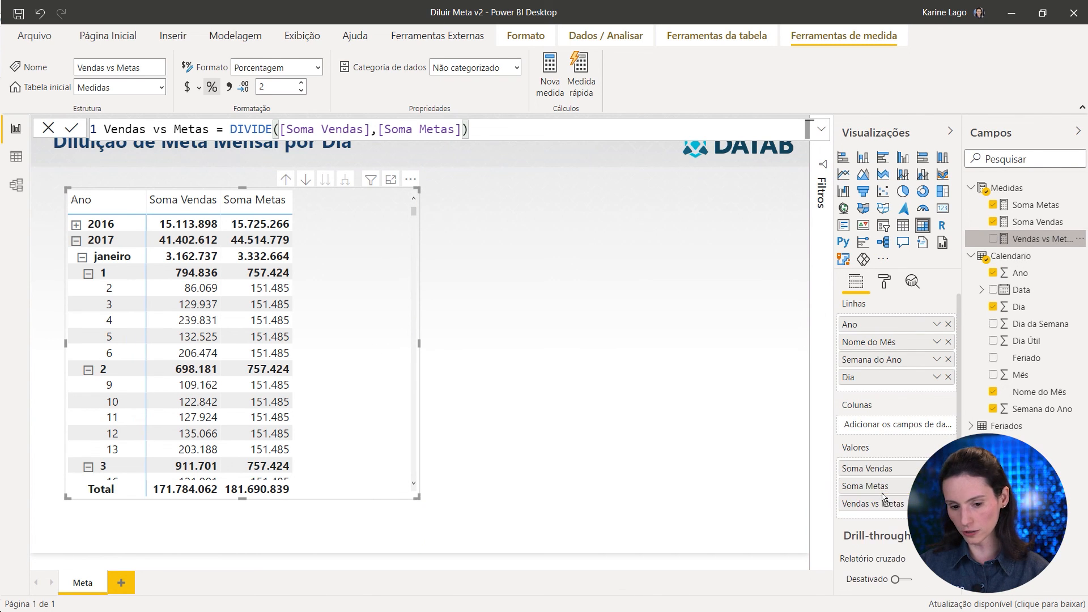
left_click(75, 225)
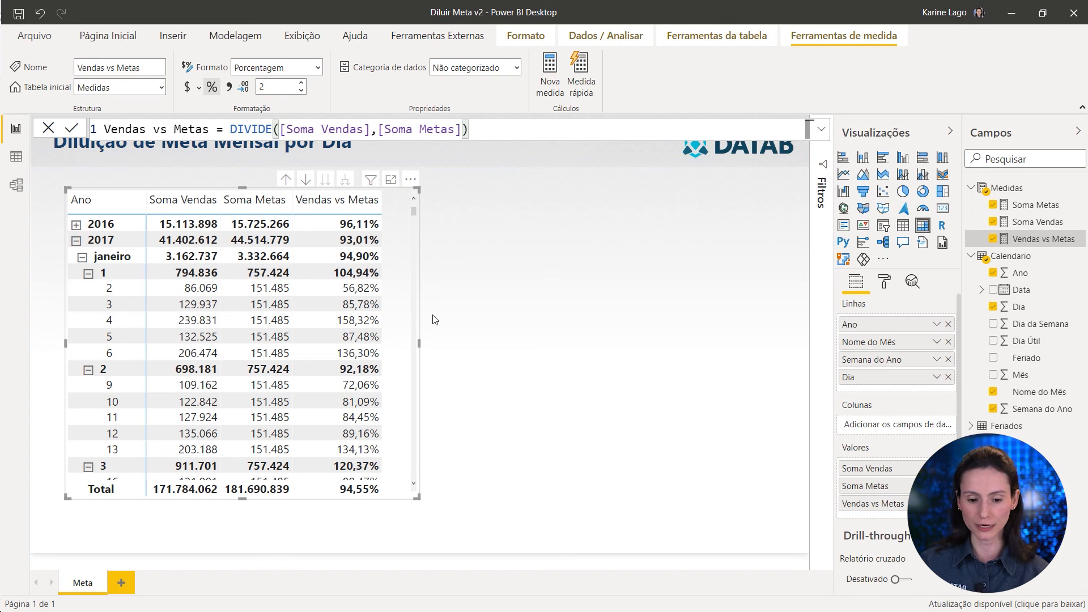
left_click_drag(386, 264, 318, 281)
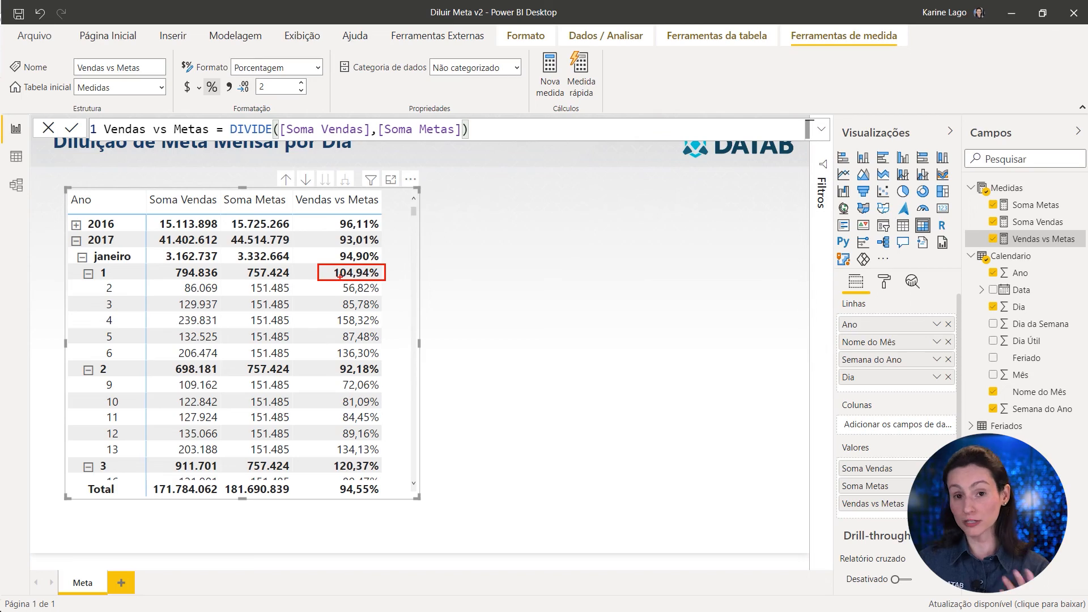